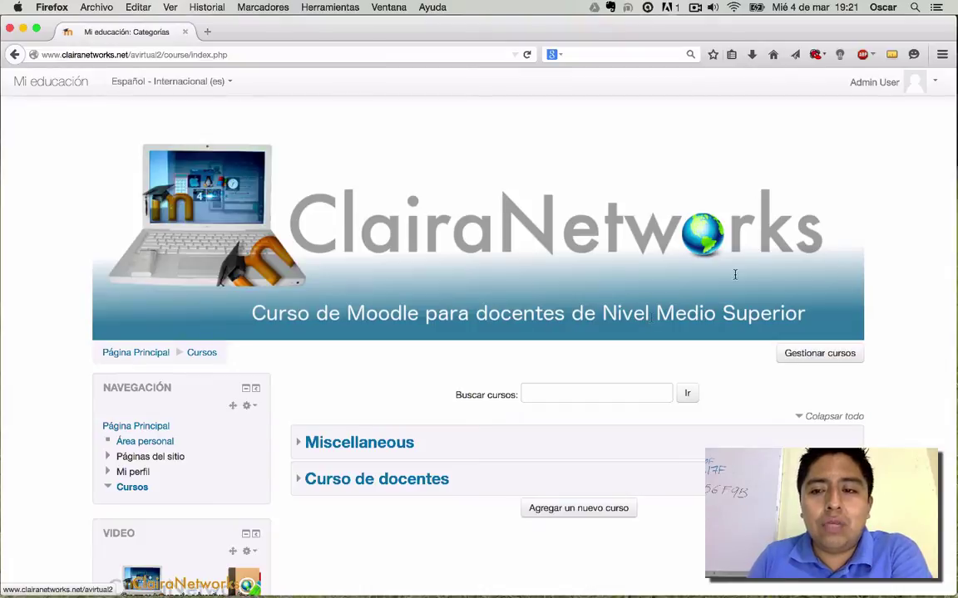
# - Look over the course categories page, including its navigation and administration blocks
pyautogui.scroll(-3, 904, 315)
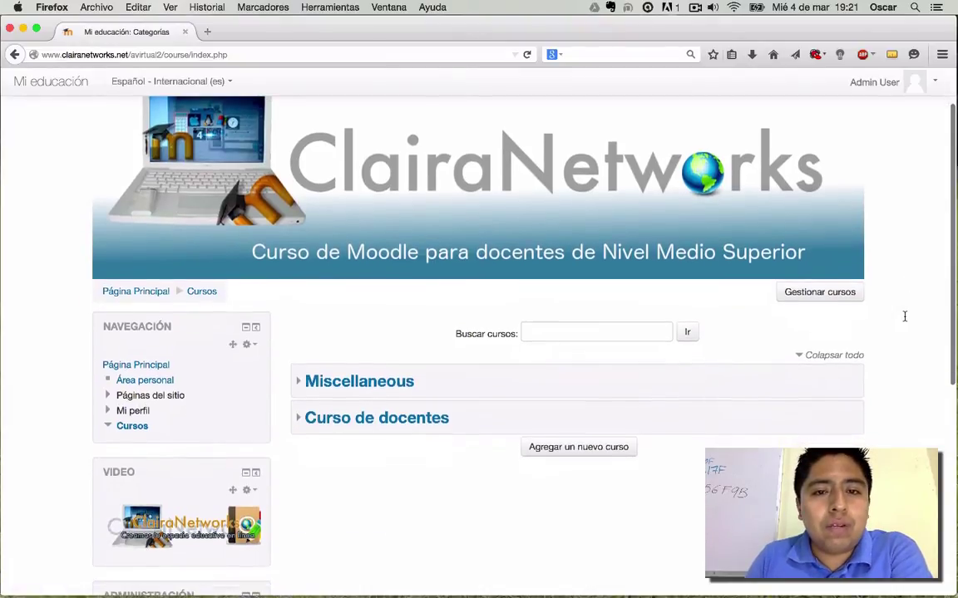
pyautogui.scroll(-5, 905, 315)
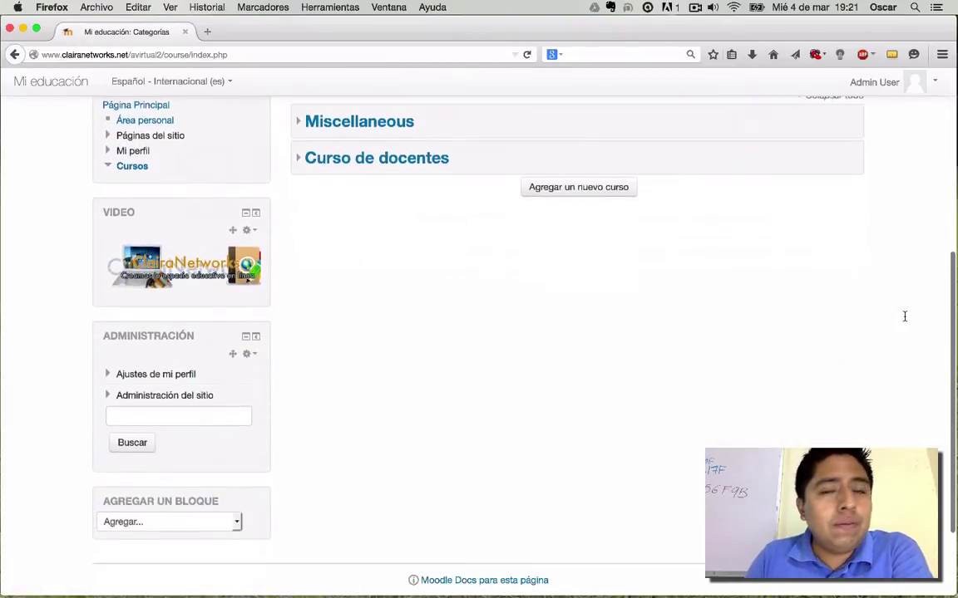
pyautogui.scroll(7, 904, 316)
pyautogui.scroll(1, 904, 316)
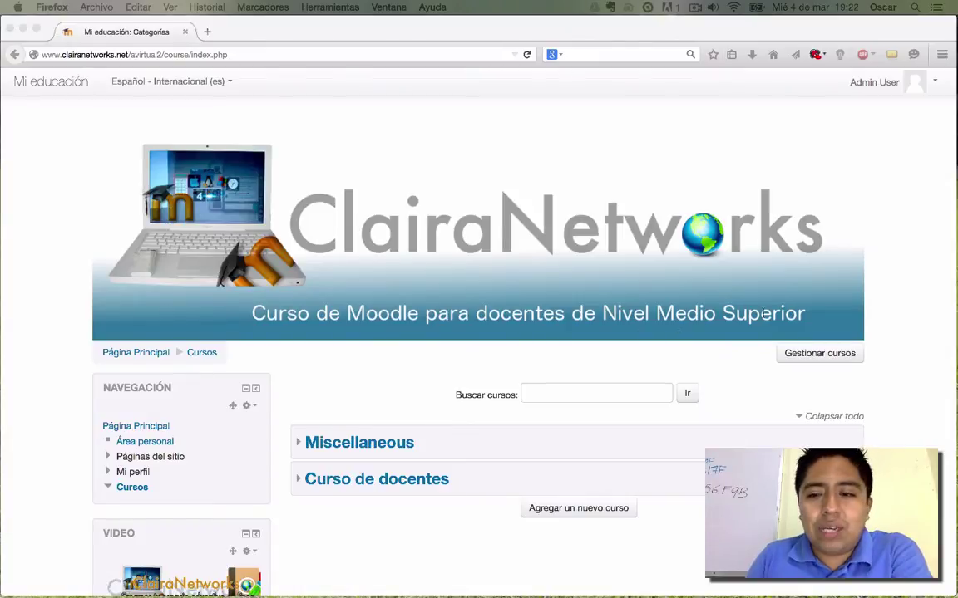
pyautogui.click(920, 332)
pyautogui.scroll(-3, 892, 332)
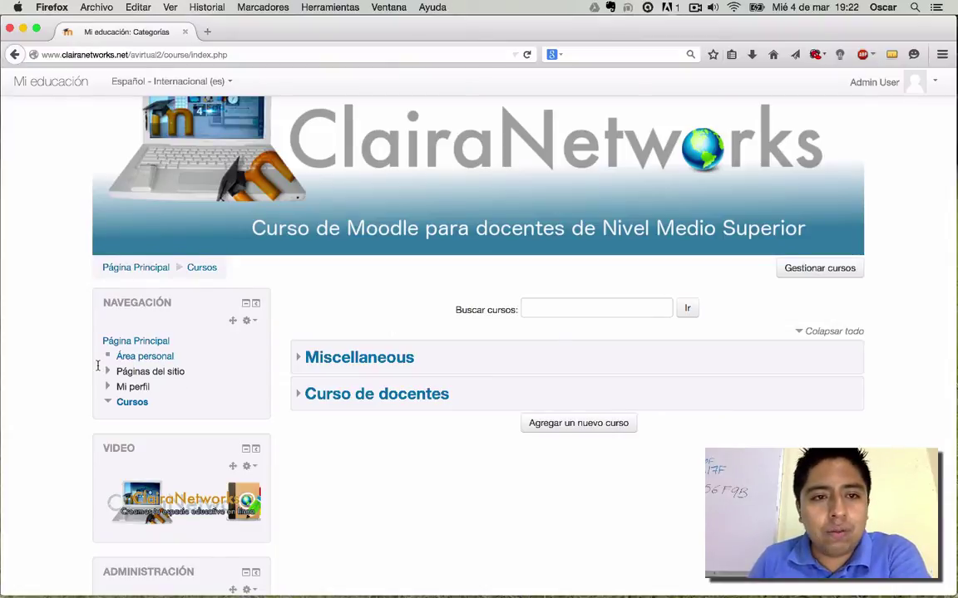
pyautogui.scroll(3, 57, 372)
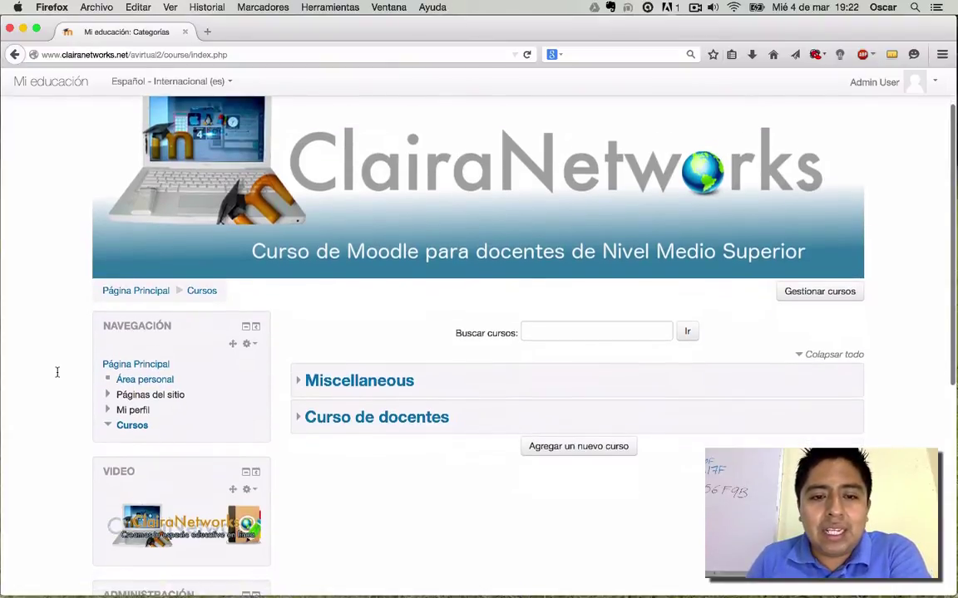
pyautogui.scroll(-1, 57, 371)
pyautogui.scroll(-3, 57, 371)
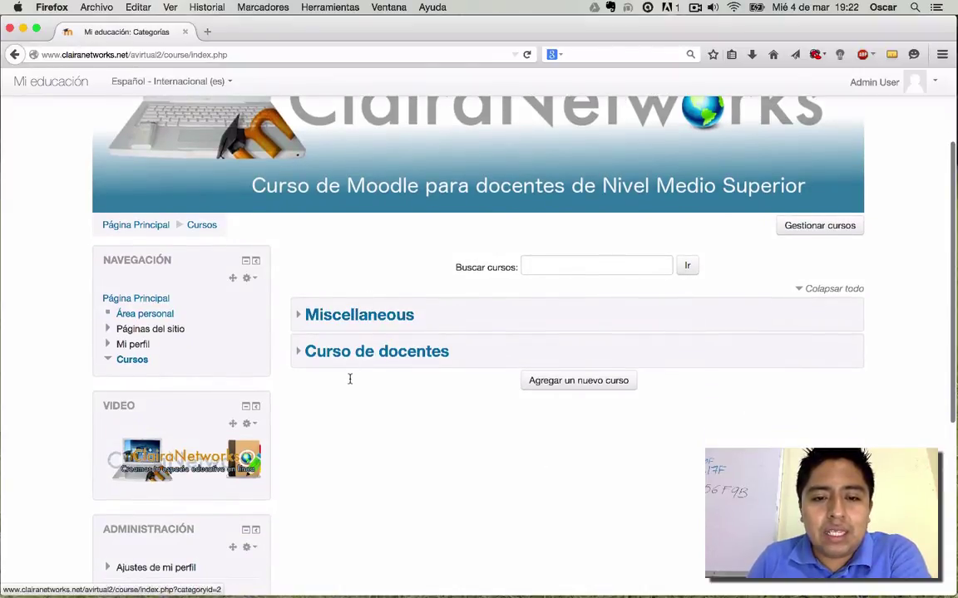
pyautogui.scroll(-5, 353, 389)
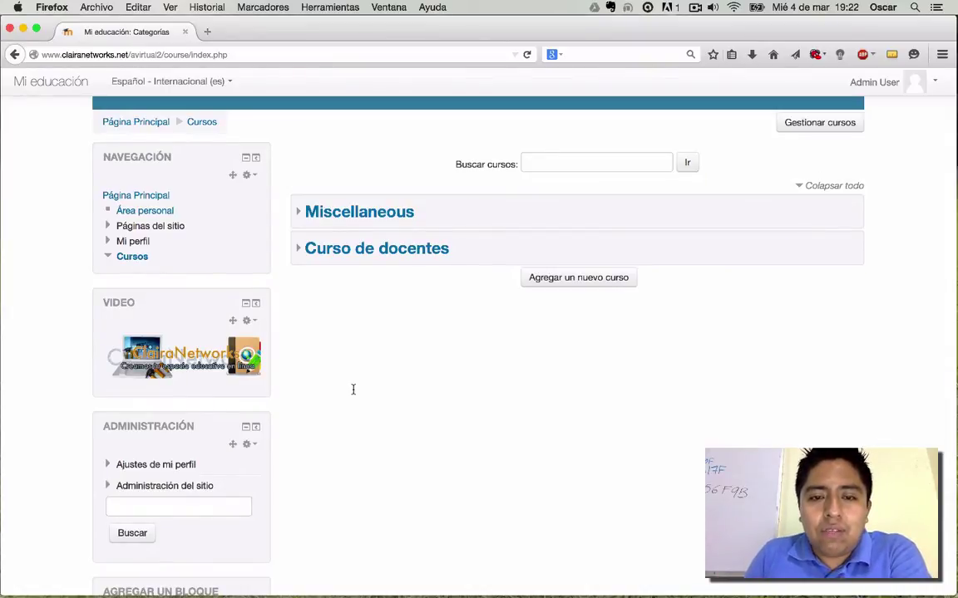
pyautogui.scroll(-3, 352, 389)
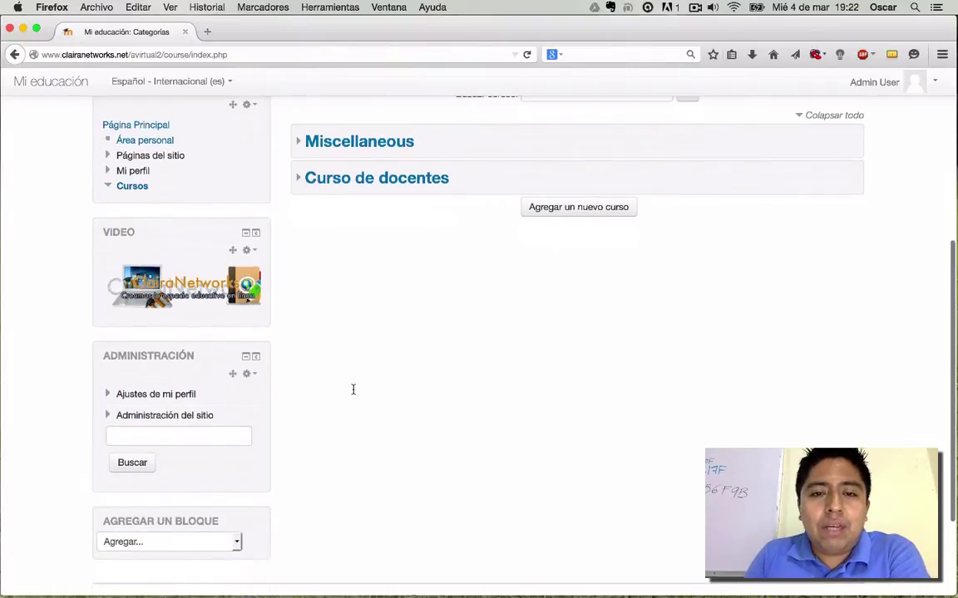
pyautogui.scroll(4, 881, 391)
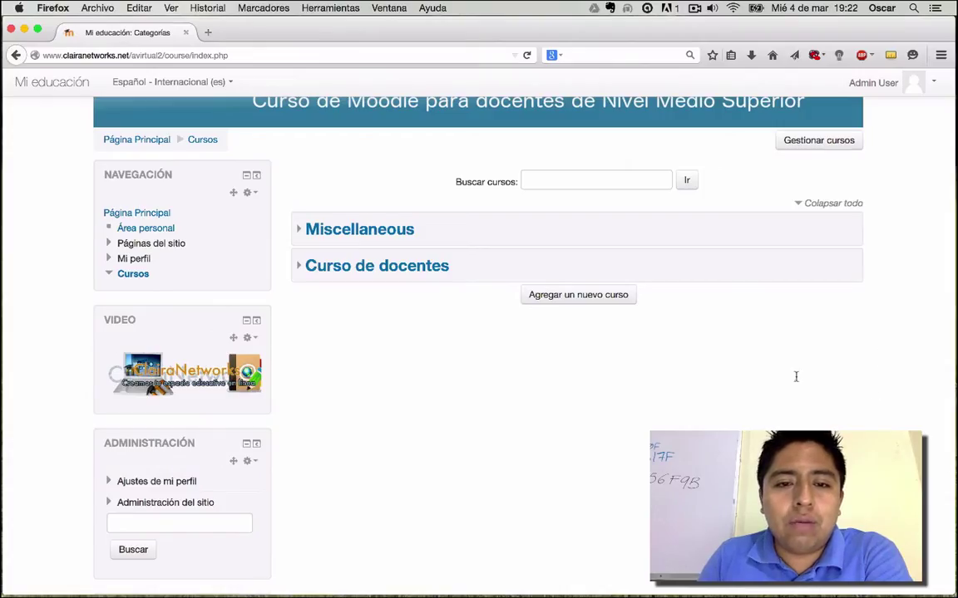
pyautogui.scroll(-5, 36, 212)
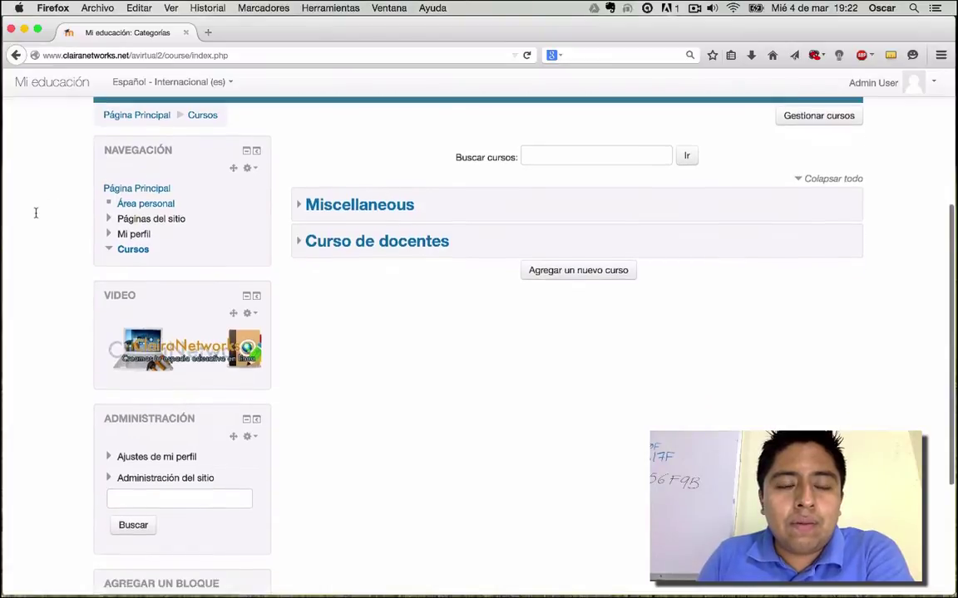
pyautogui.scroll(8, 36, 212)
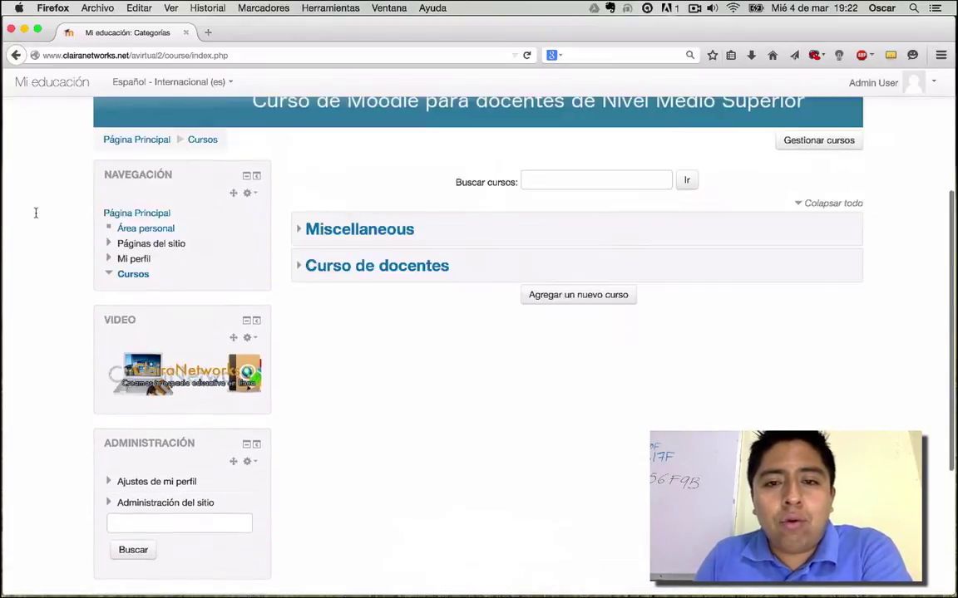
pyautogui.scroll(-8, 36, 213)
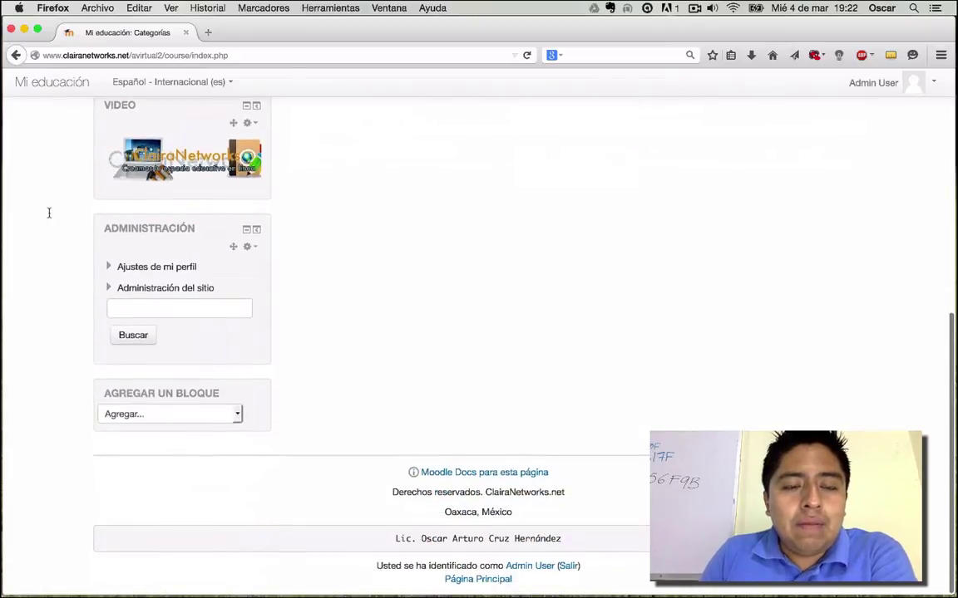
pyautogui.scroll(7, 684, 289)
pyautogui.scroll(-4, 685, 290)
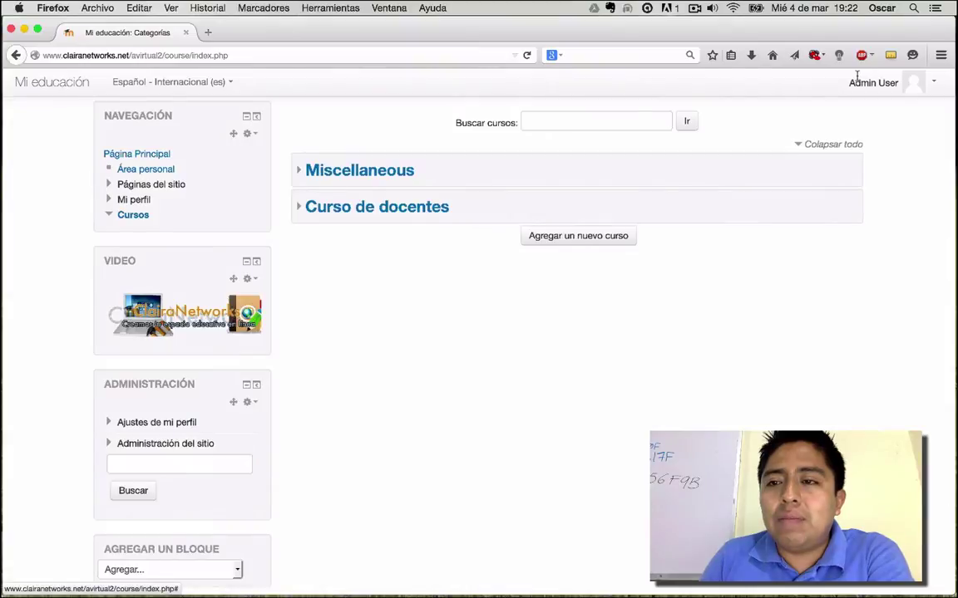
pyautogui.scroll(-3, 102, 336)
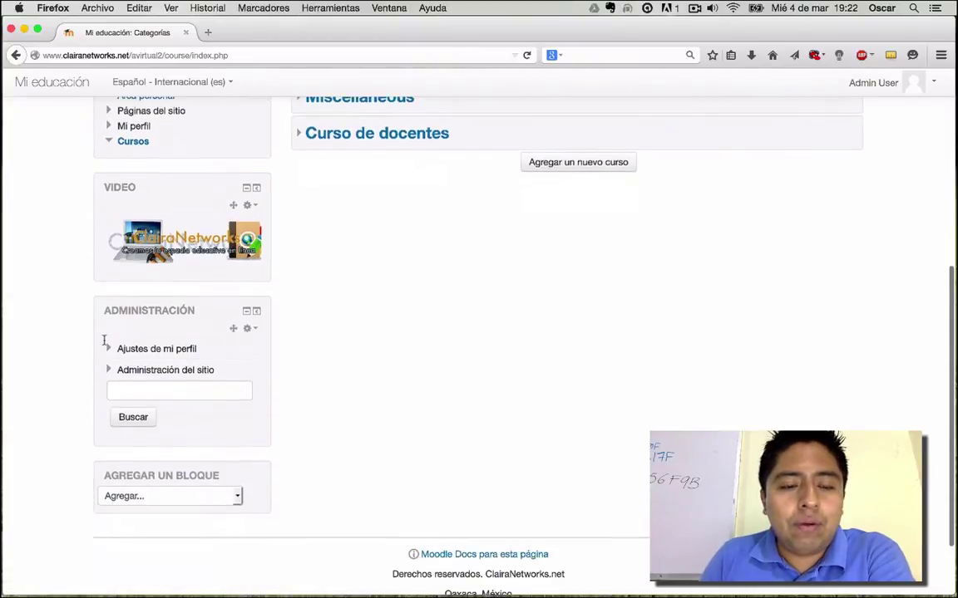
pyautogui.scroll(-1, 43, 303)
# - Return to the Página Principal and open Administrar cursos y categorías from the site administration's course settings
pyautogui.scroll(9, 45, 306)
pyautogui.click(136, 351)
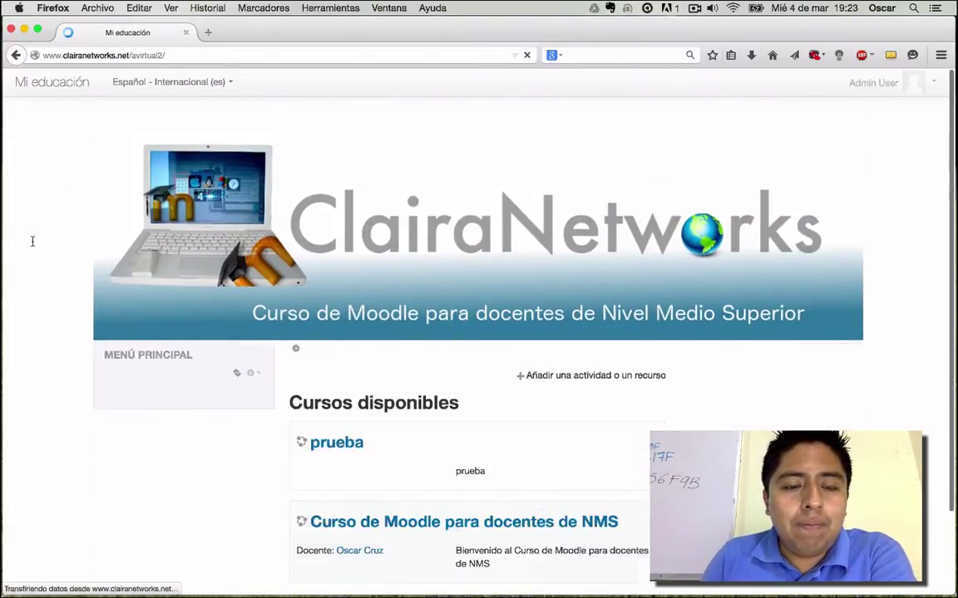
pyautogui.scroll(-2, 32, 241)
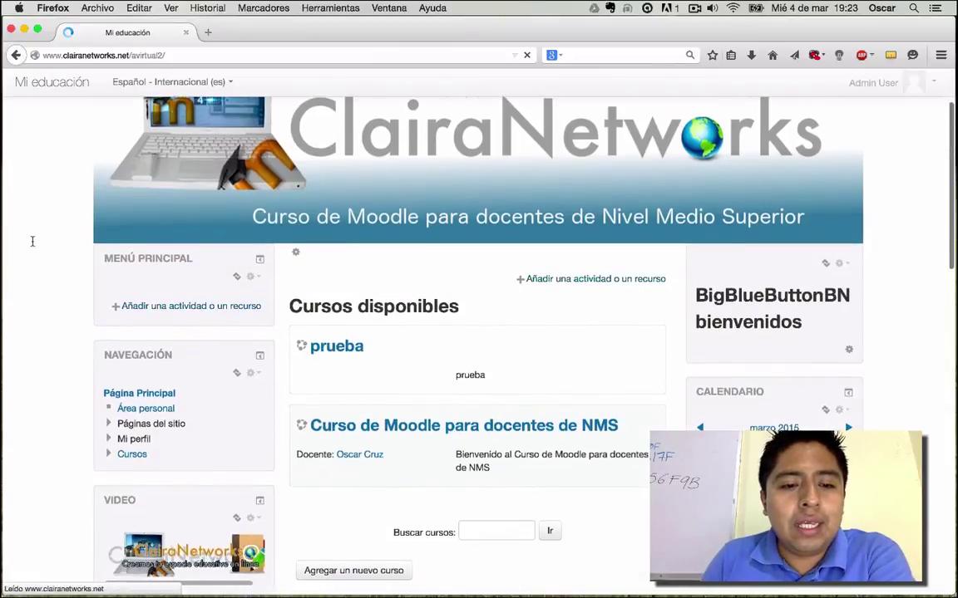
pyautogui.scroll(-10, 33, 241)
pyautogui.scroll(-5, 32, 241)
pyautogui.scroll(7, 32, 241)
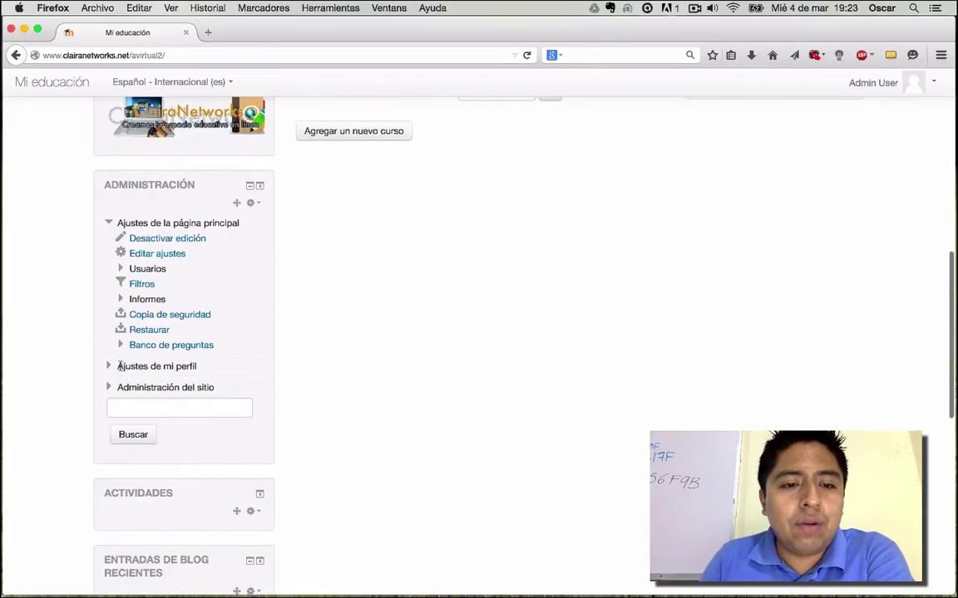
pyautogui.click(108, 387)
pyautogui.scroll(-5, 74, 278)
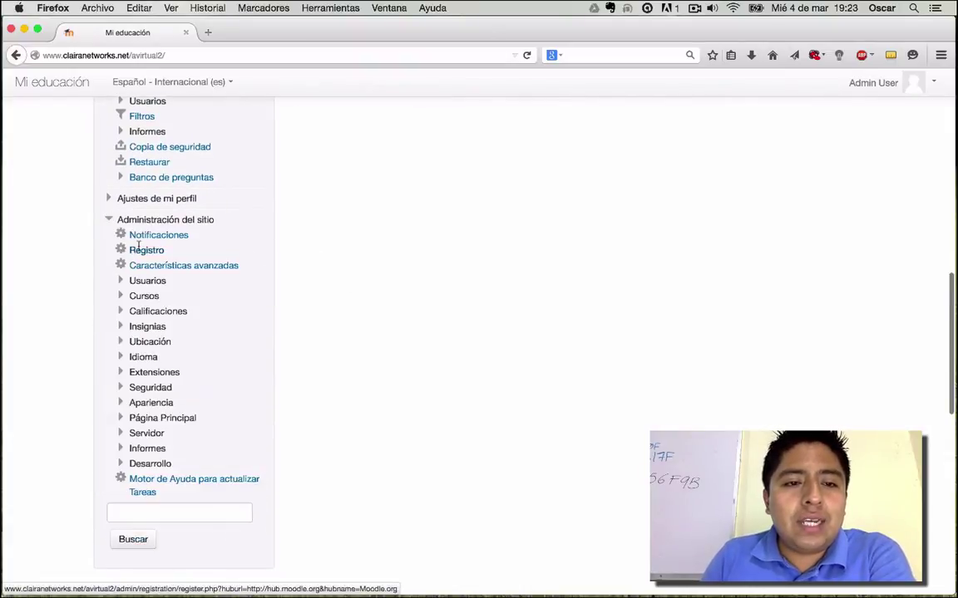
pyautogui.click(123, 295)
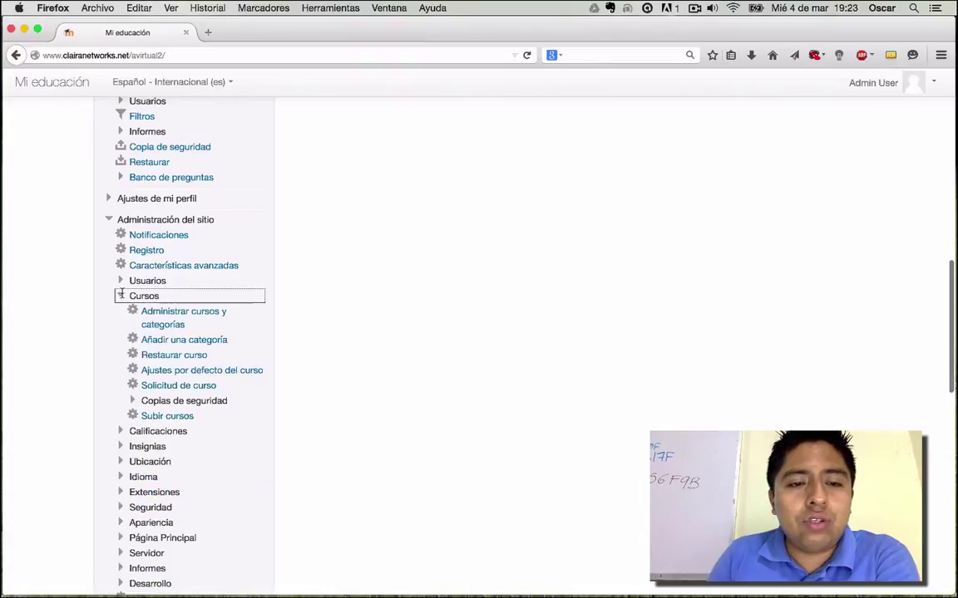
pyautogui.click(162, 323)
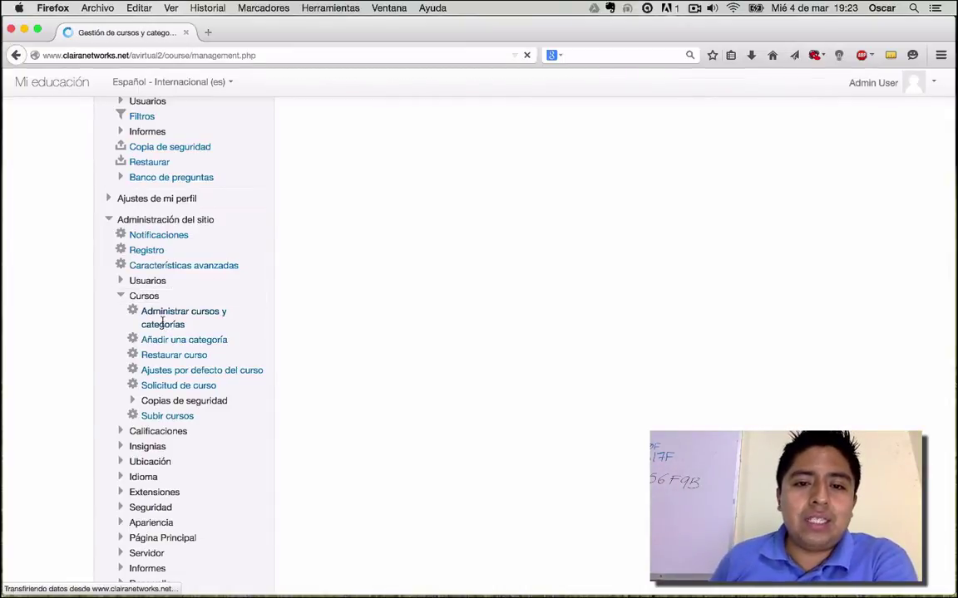
# - Start a new course category and name it "Cursos de Informática"
pyautogui.scroll(-5, 580, 281)
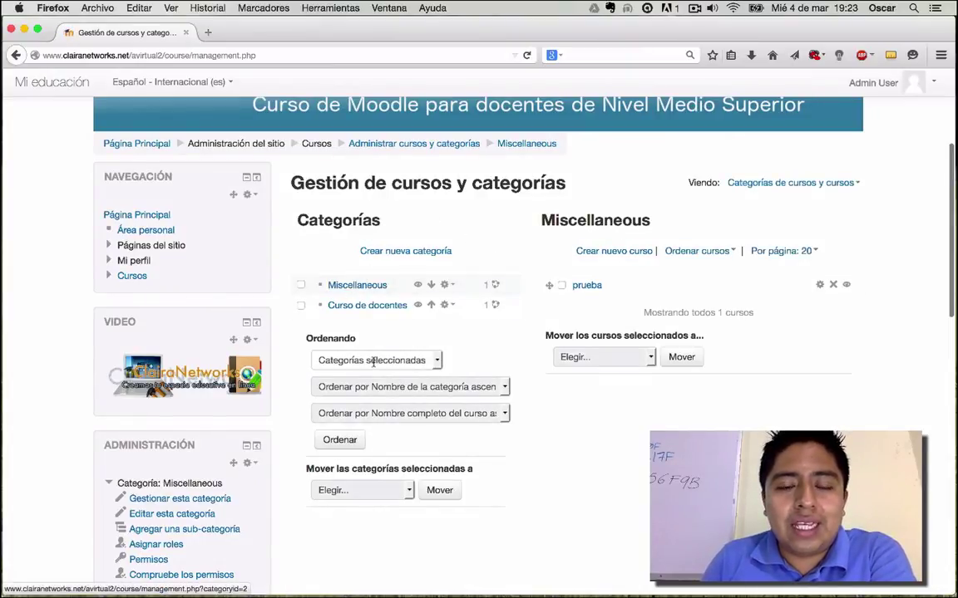
pyautogui.scroll(-1, 608, 473)
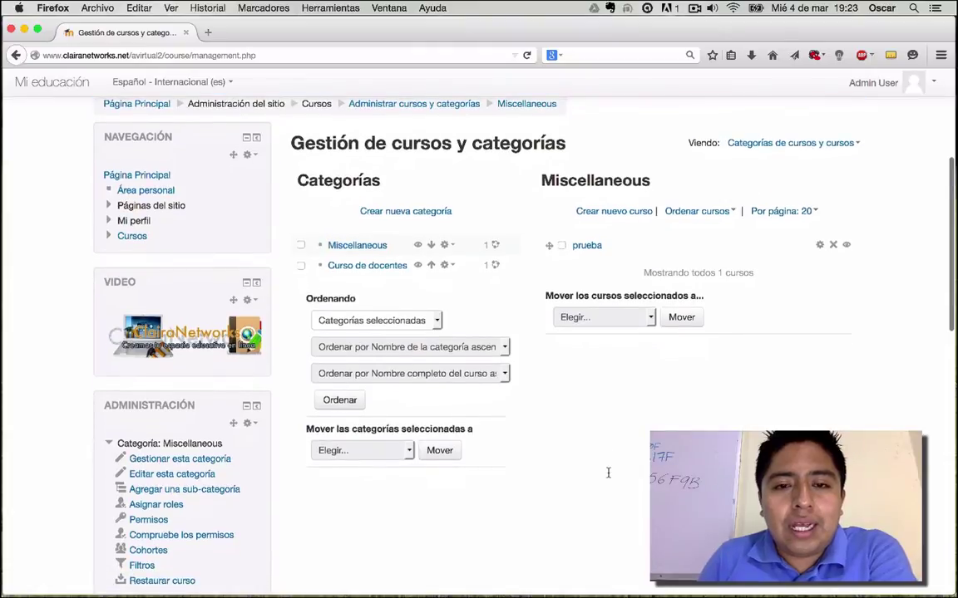
pyautogui.click(405, 212)
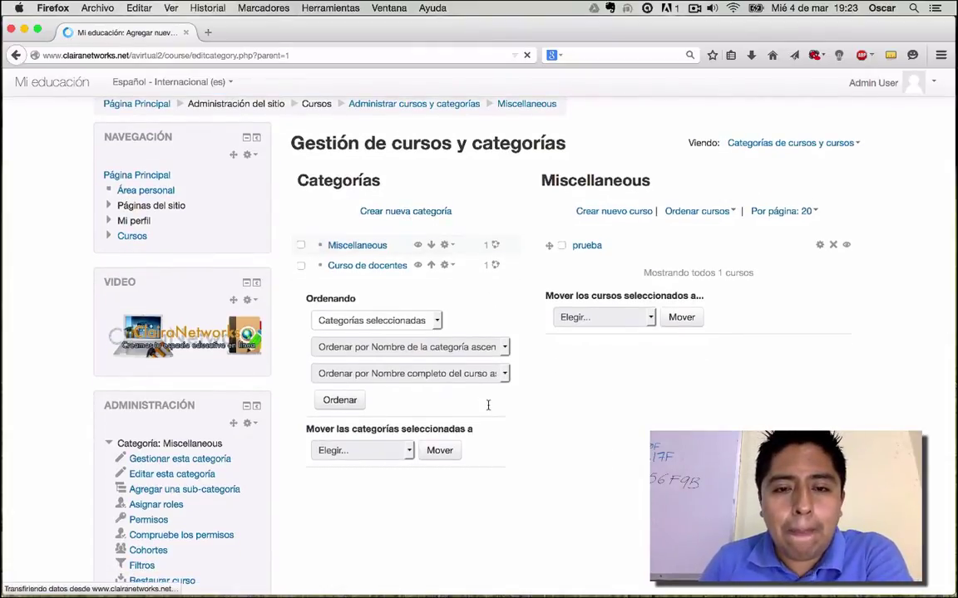
pyautogui.scroll(-3, 637, 454)
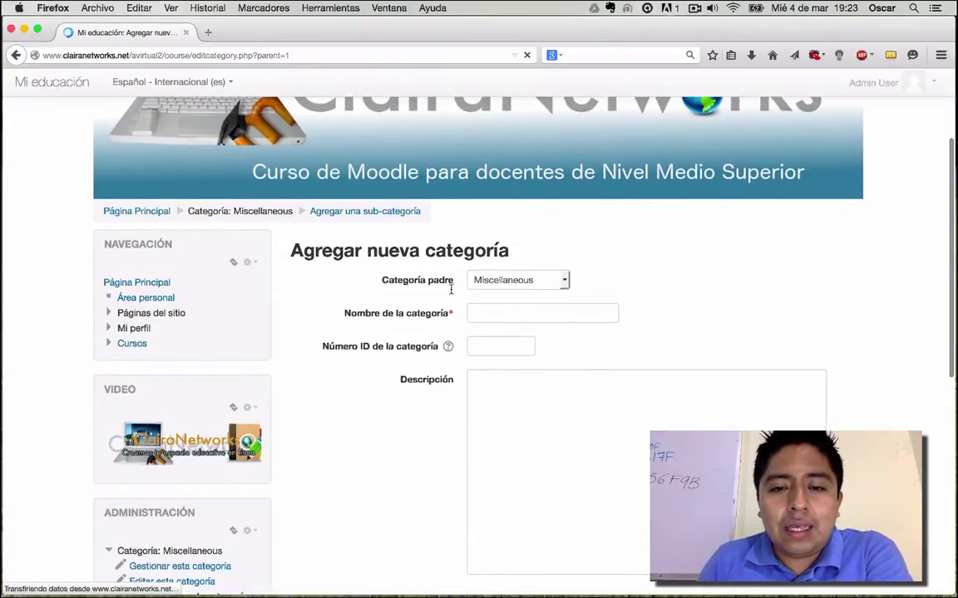
pyautogui.click(487, 309)
pyautogui.write('C')
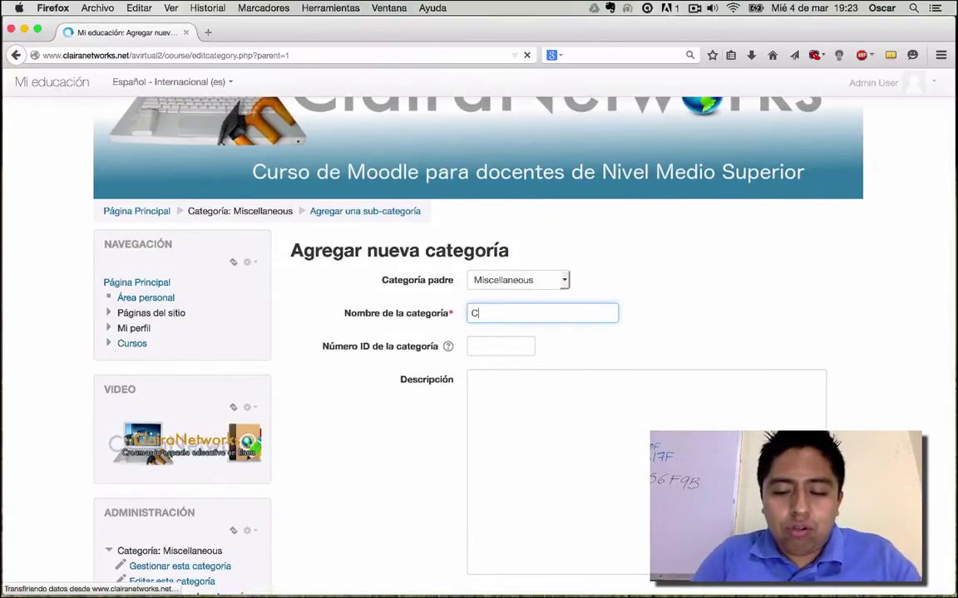
pyautogui.write('ursos de ')
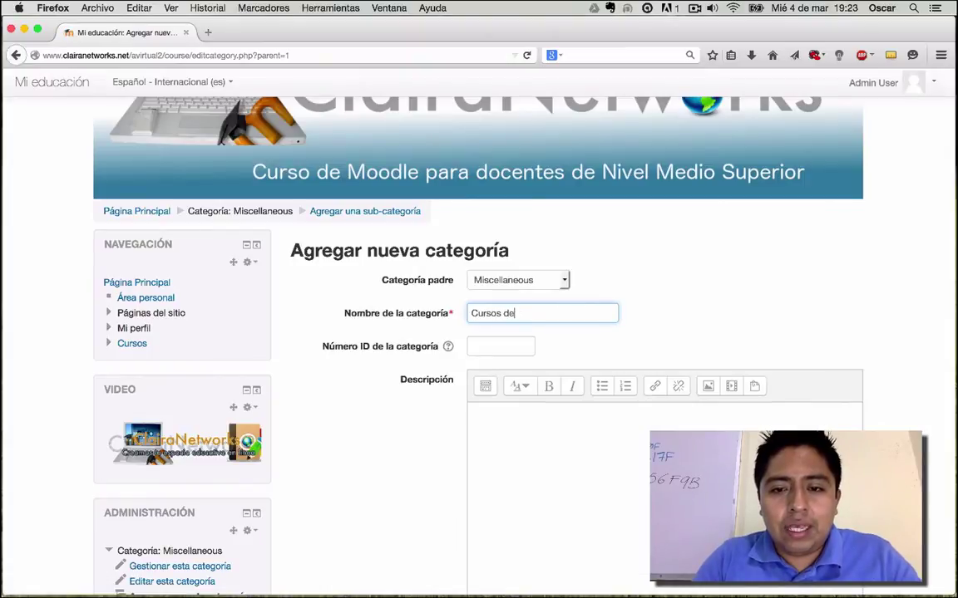
pyautogui.write('Informát')
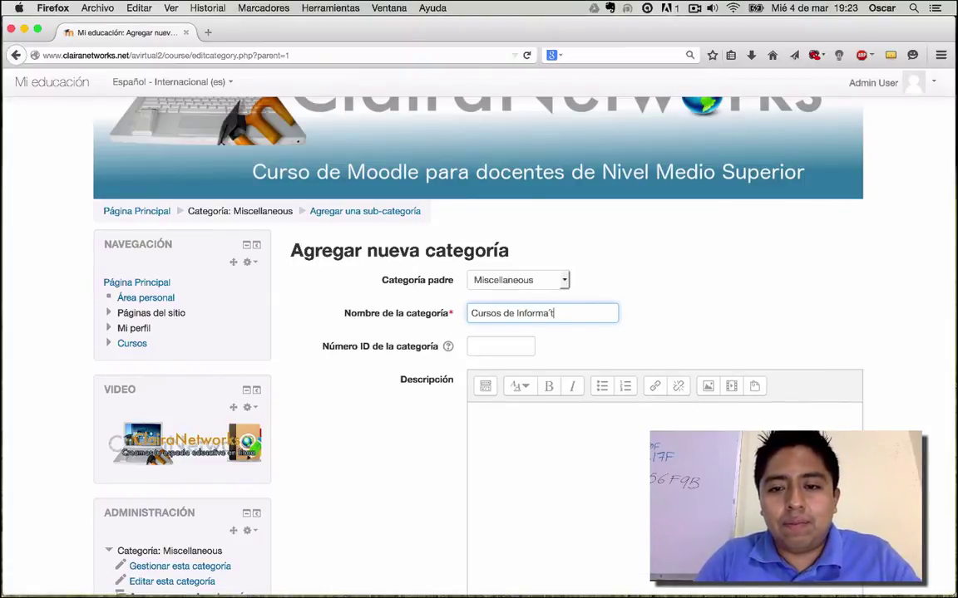
pyautogui.write('ica')
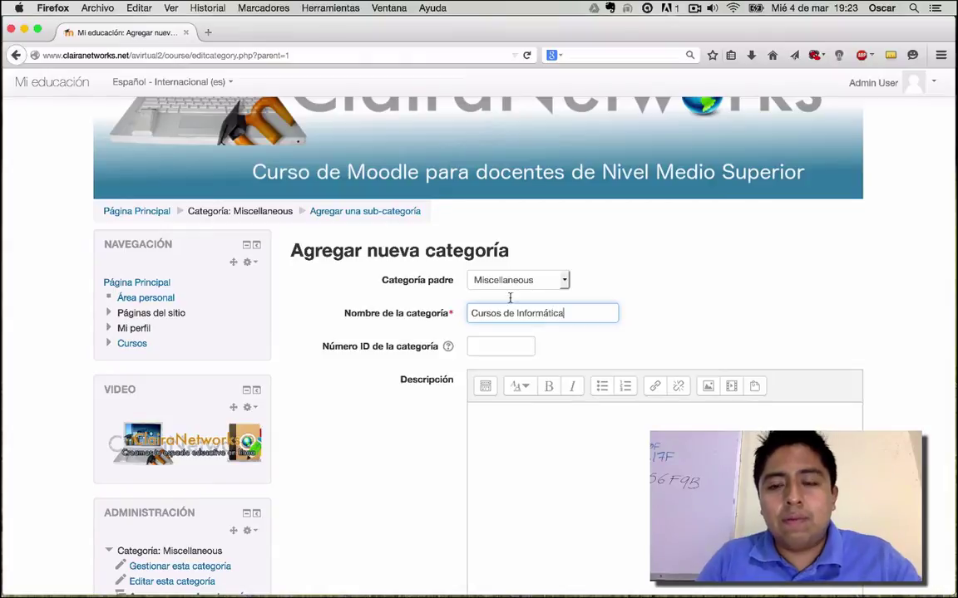
# - Try Curso de docentes as the new category's parent category
pyautogui.click(569, 281)
pyautogui.click(566, 280)
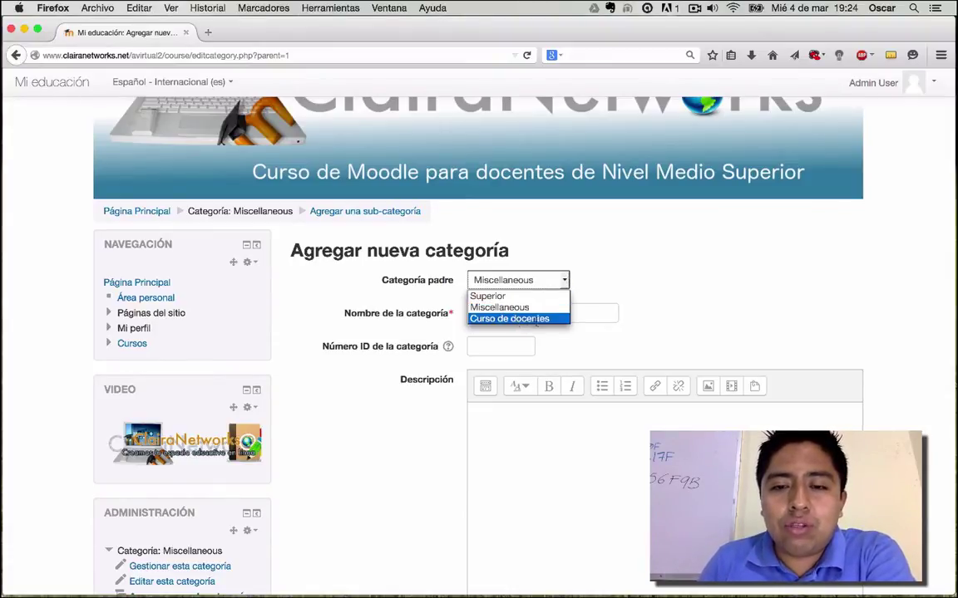
pyautogui.click(516, 319)
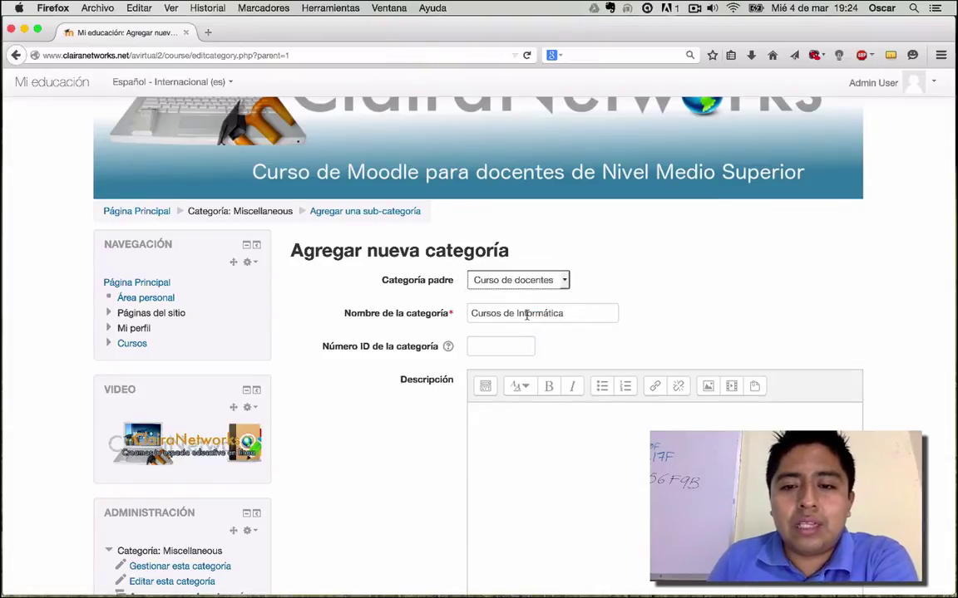
# - Set the parent category to Superior and copy the category name "Cursos de Informática" into the description
pyautogui.click(563, 280)
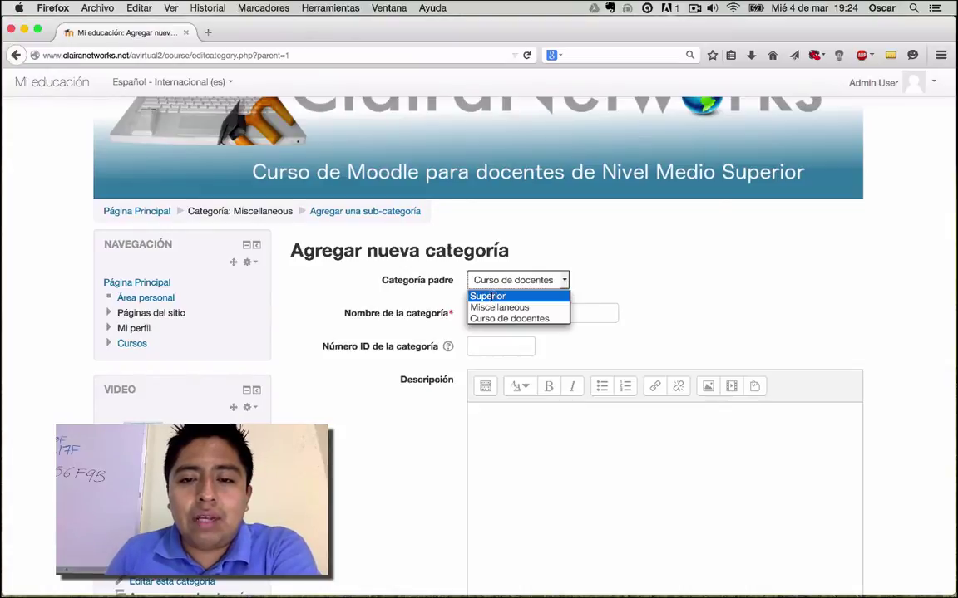
pyautogui.click(487, 296)
pyautogui.click(499, 312)
pyautogui.press('super+a')
pyautogui.press('super+c')
pyautogui.click(558, 461)
pyautogui.scroll(-1, 557, 461)
pyautogui.scroll(-2, 515, 459)
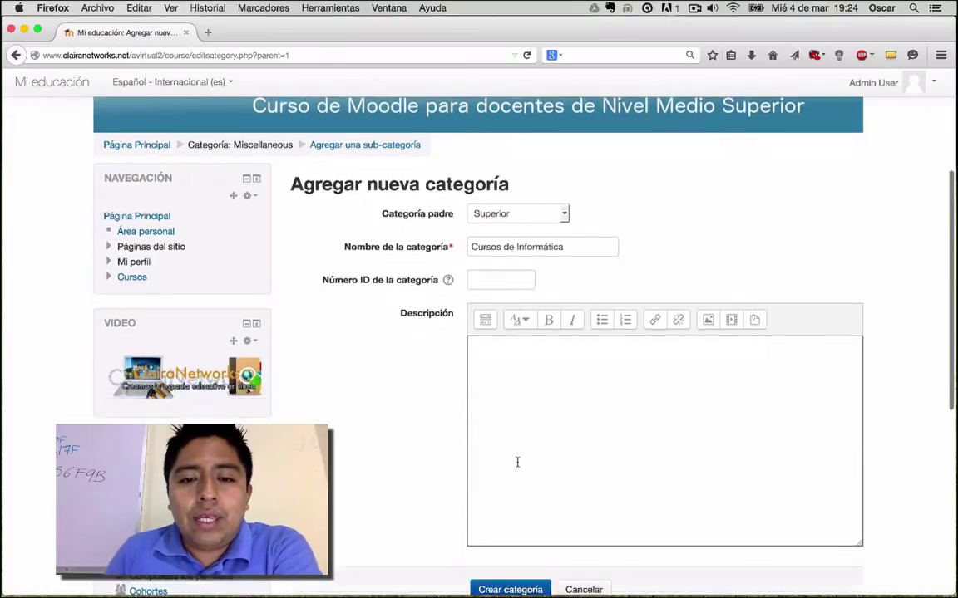
pyautogui.press('super+v')
# - Create the Cursos de Informática category and check it in the category list
pyautogui.click(520, 580)
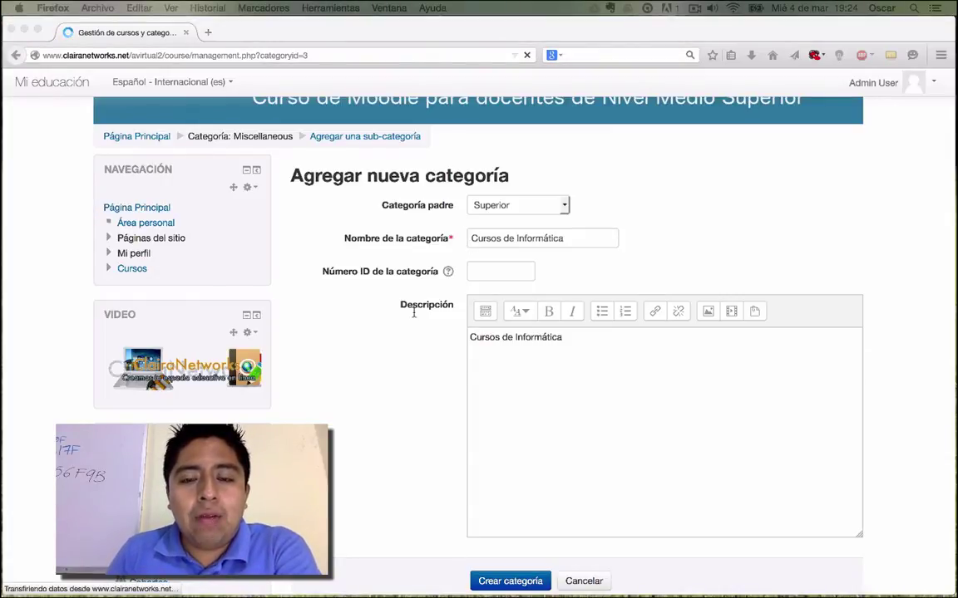
pyautogui.scroll(-2, 413, 313)
pyautogui.scroll(-5, 523, 303)
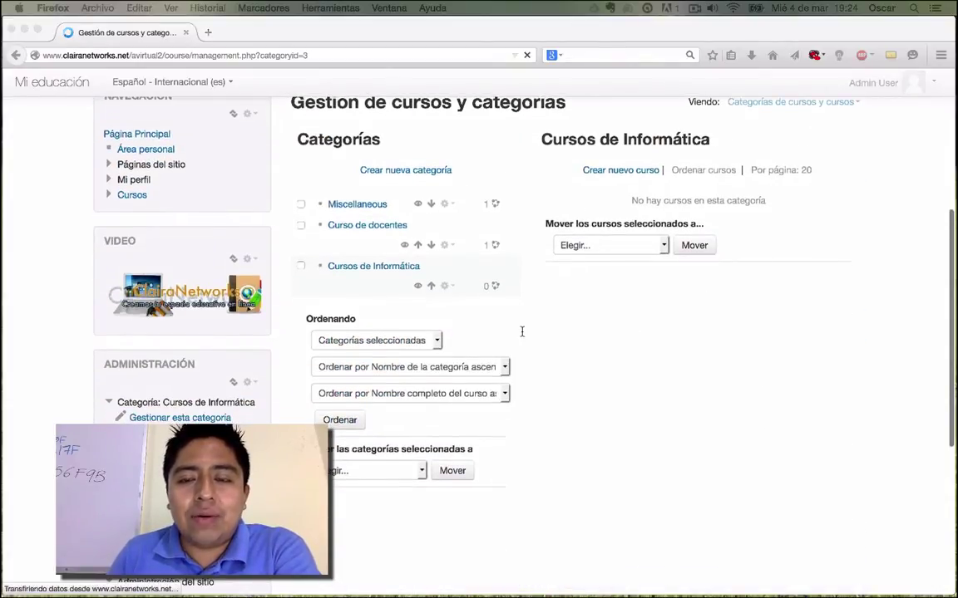
pyautogui.scroll(2, 522, 330)
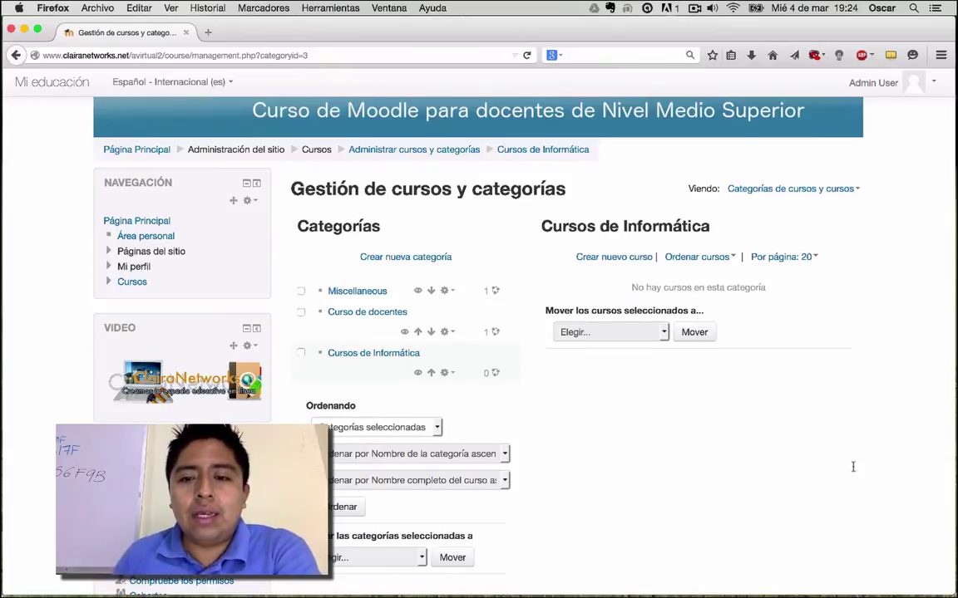
# - Start a new course in the Cursos de Informática category with full name "Uso del Software Libre" and short name "USL"
pyautogui.click(617, 257)
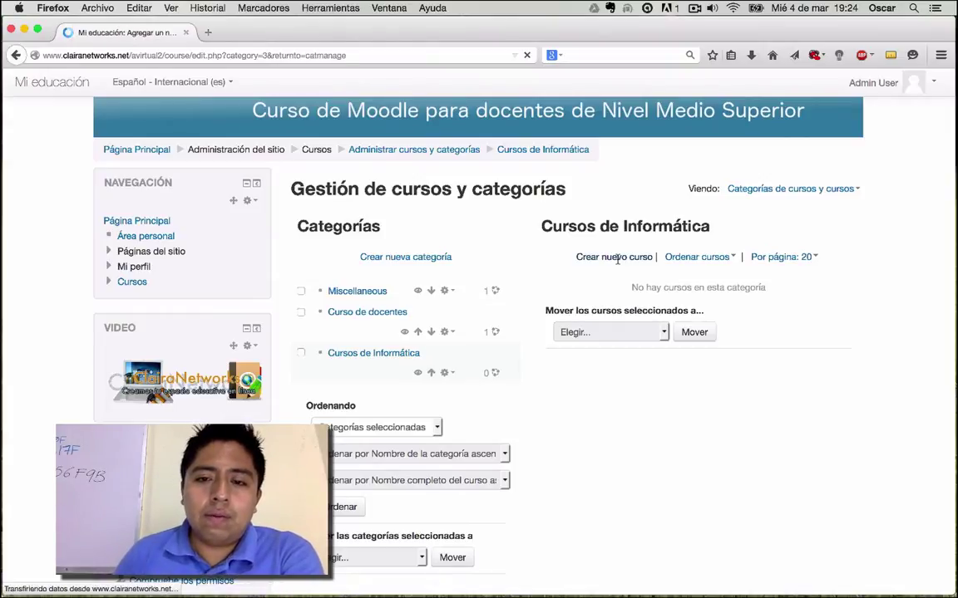
pyautogui.scroll(-5, 617, 259)
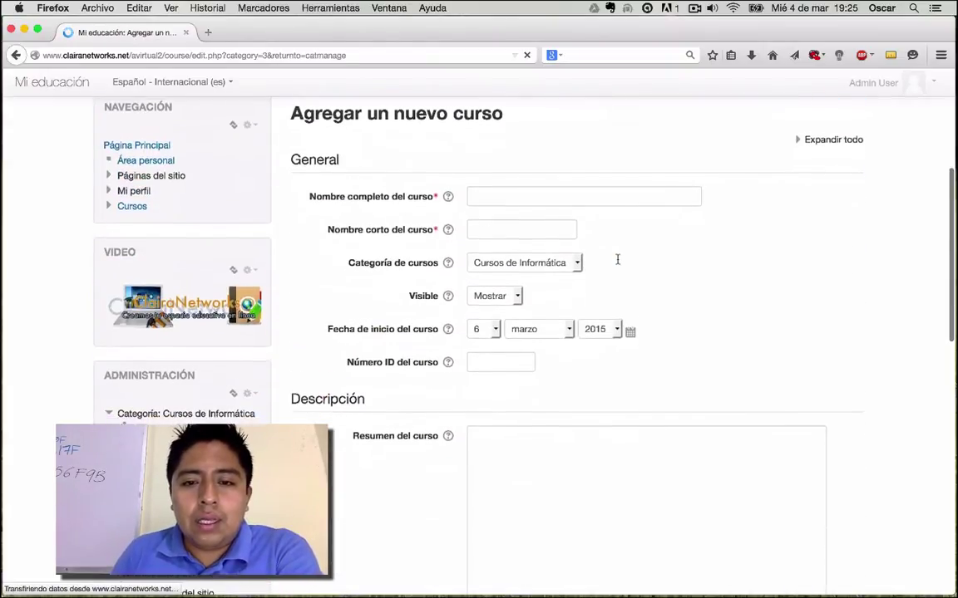
pyautogui.click(483, 171)
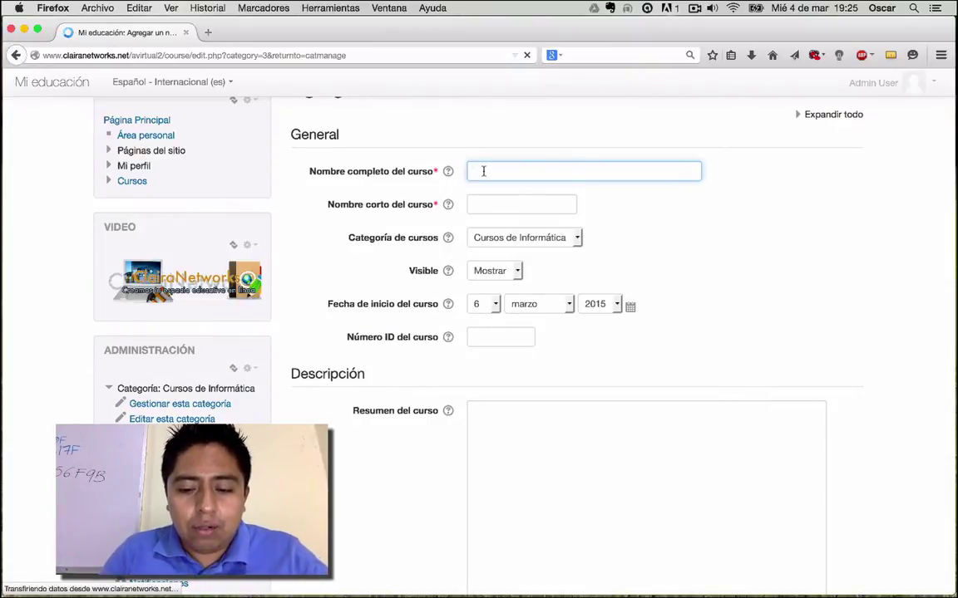
pyautogui.write('Uso del Software Libre')
pyautogui.click(501, 205)
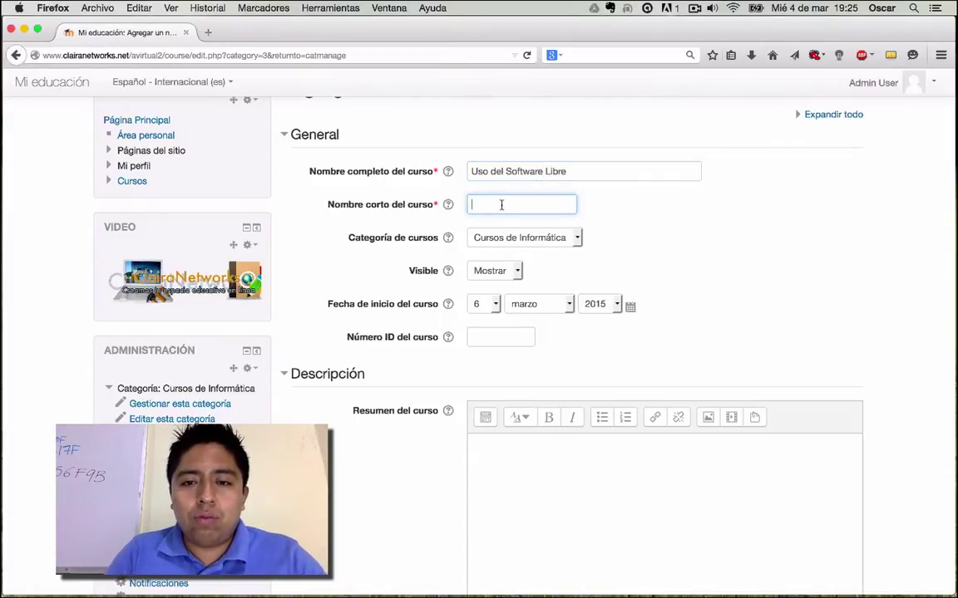
pyautogui.write('USL')
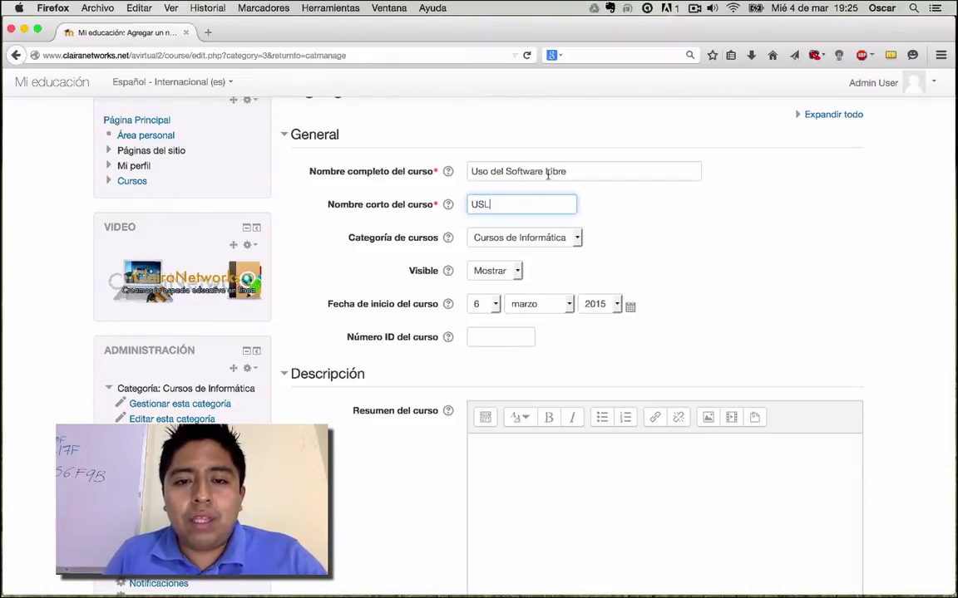
# - Examine the available course categories and the calendar, day and month choices for the course start date
pyautogui.click(577, 237)
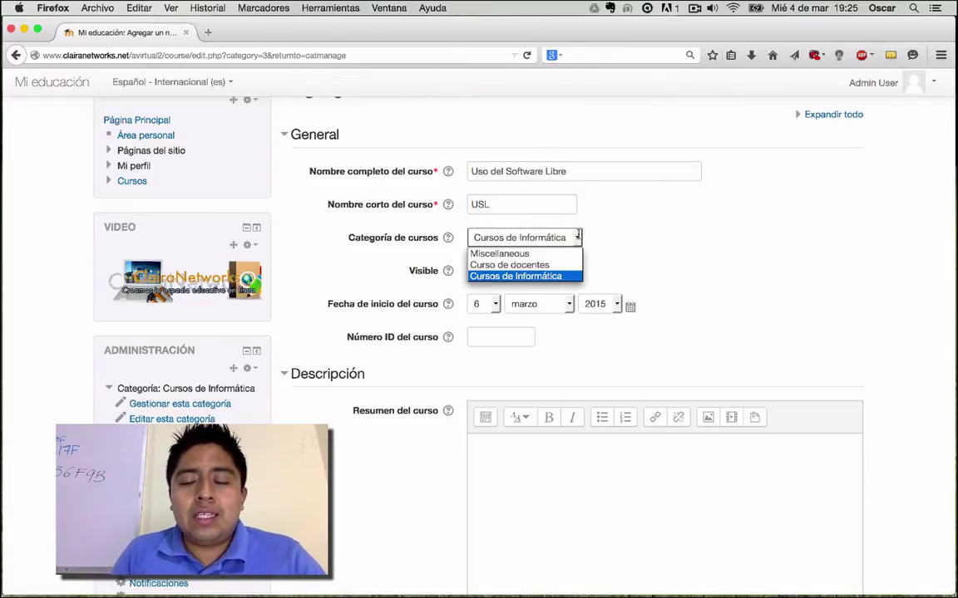
pyautogui.click(577, 238)
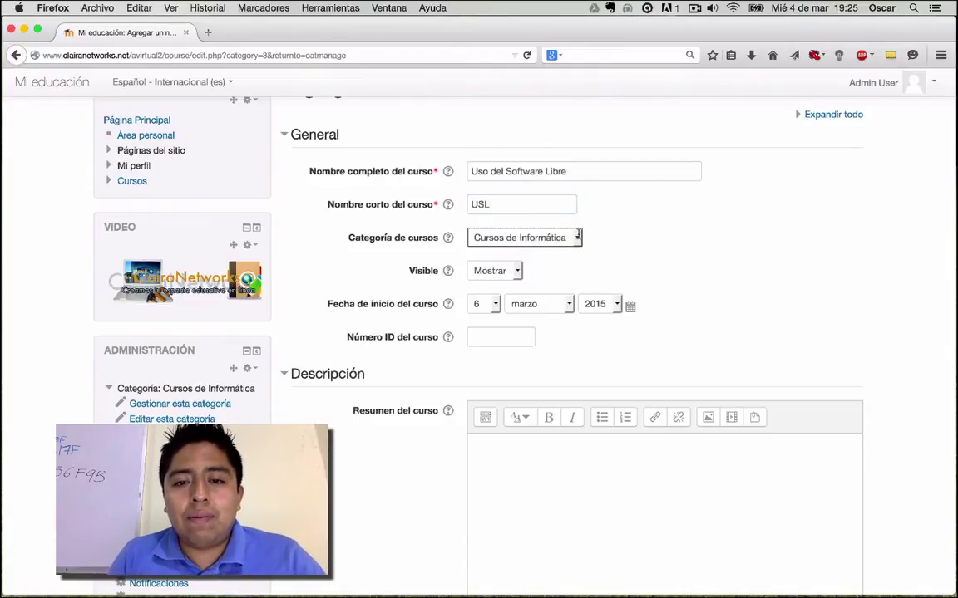
pyautogui.scroll(-3, 366, 266)
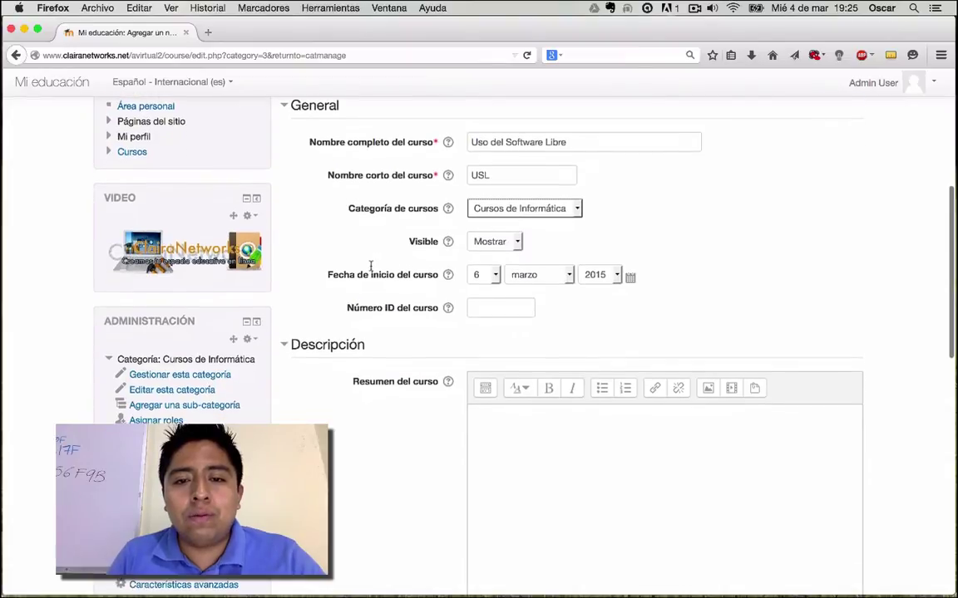
pyautogui.click(629, 259)
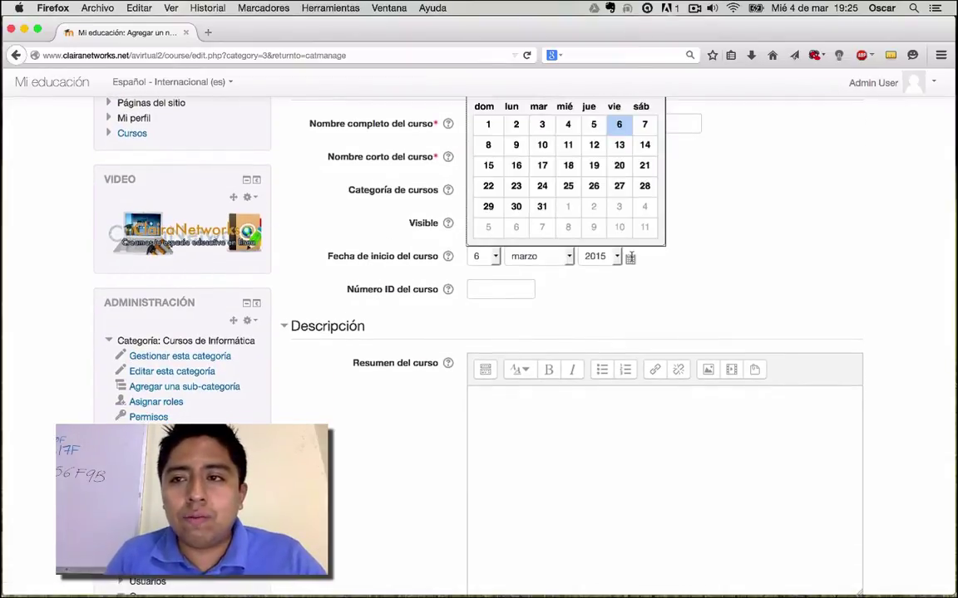
pyautogui.scroll(2, 629, 258)
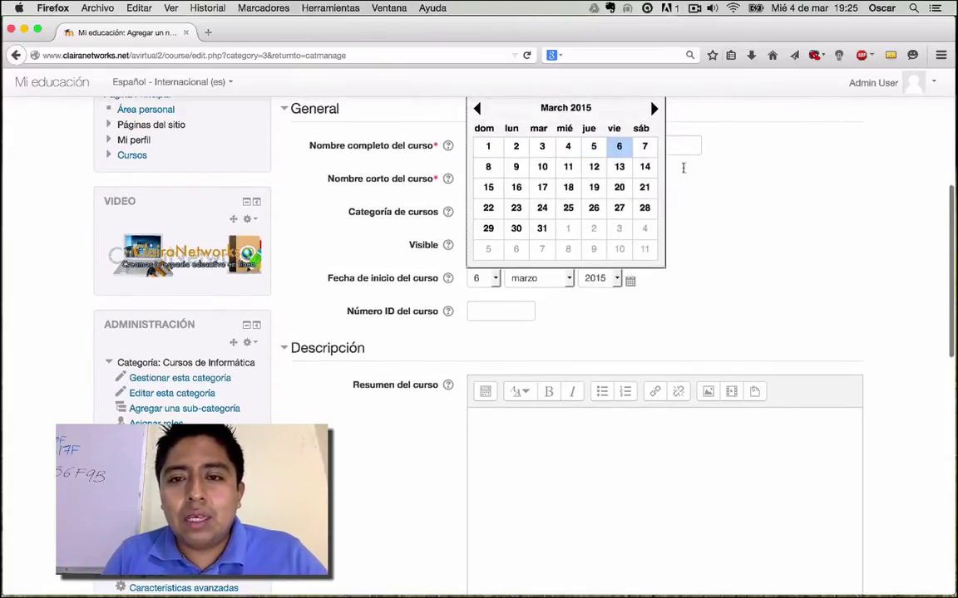
pyautogui.click(738, 244)
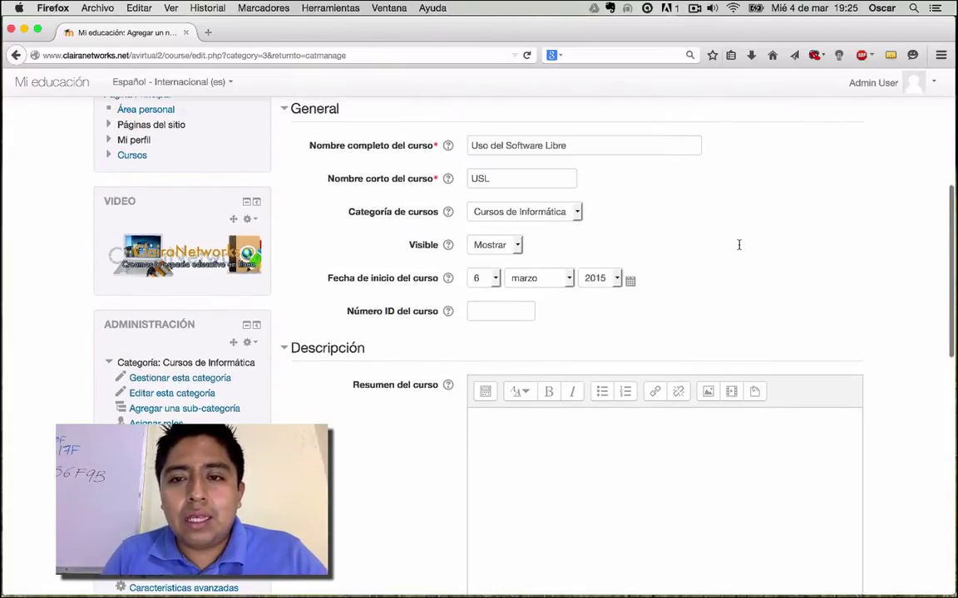
pyautogui.click(630, 280)
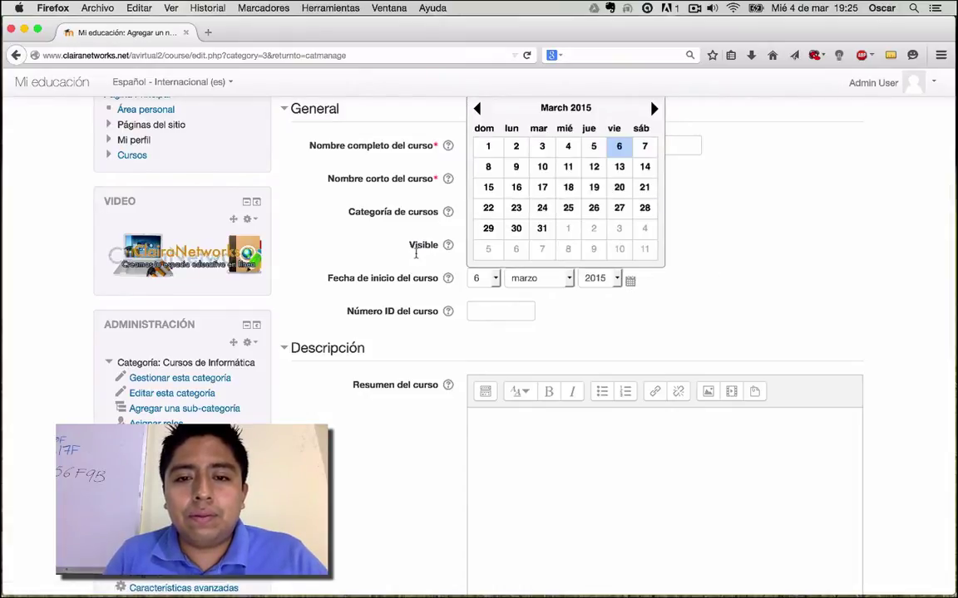
pyautogui.click(417, 252)
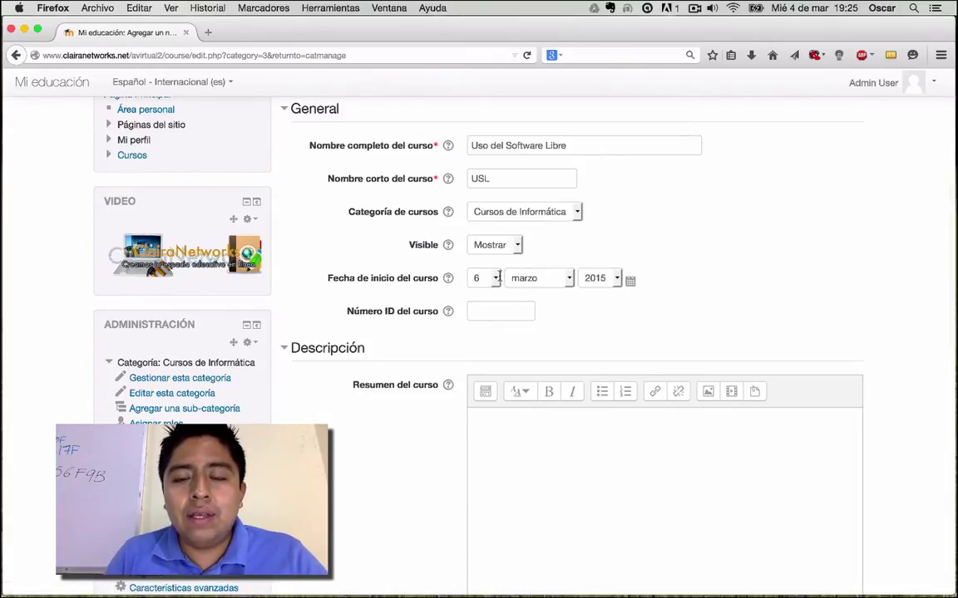
pyautogui.click(496, 278)
pyautogui.click(497, 278)
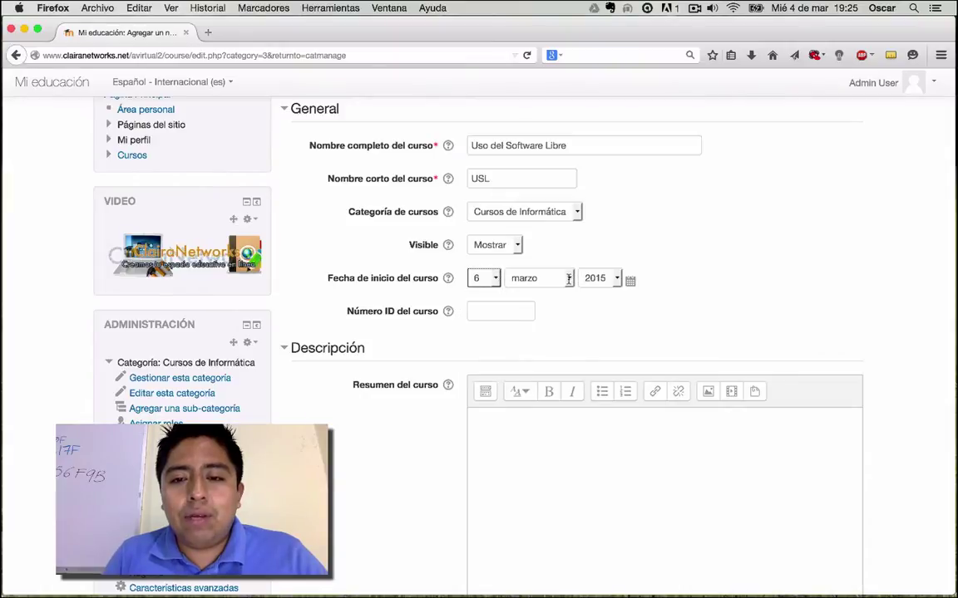
pyautogui.click(569, 279)
pyautogui.click(558, 288)
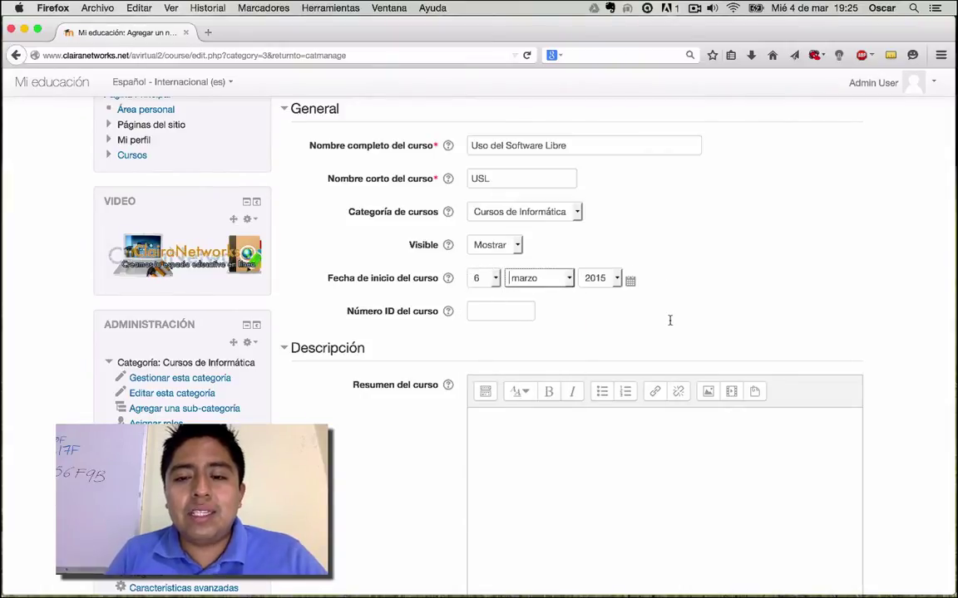
# - Set the course ID number to 001 and consult the help for that field
pyautogui.scroll(-2, 669, 320)
pyautogui.click(486, 286)
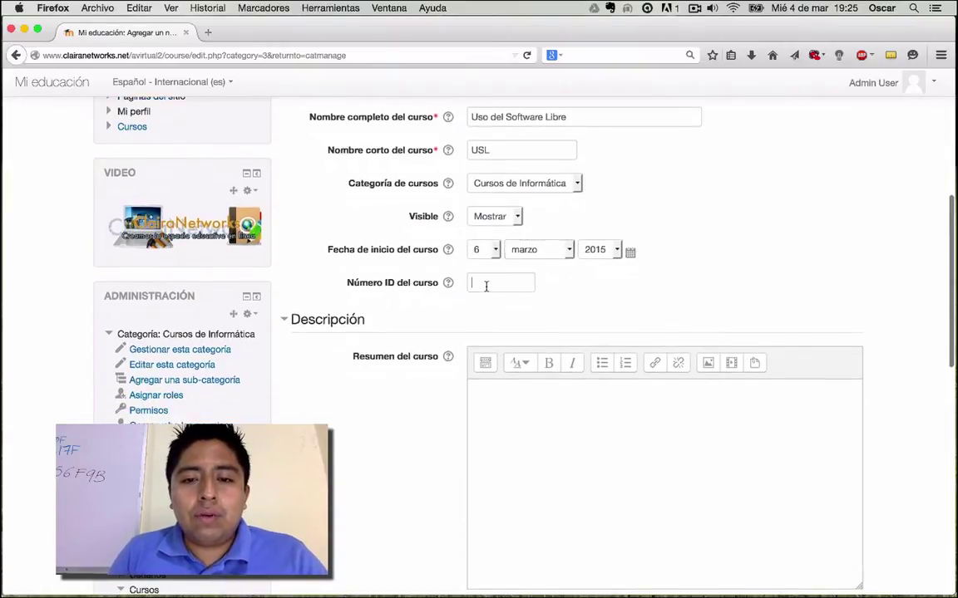
pyautogui.write('001')
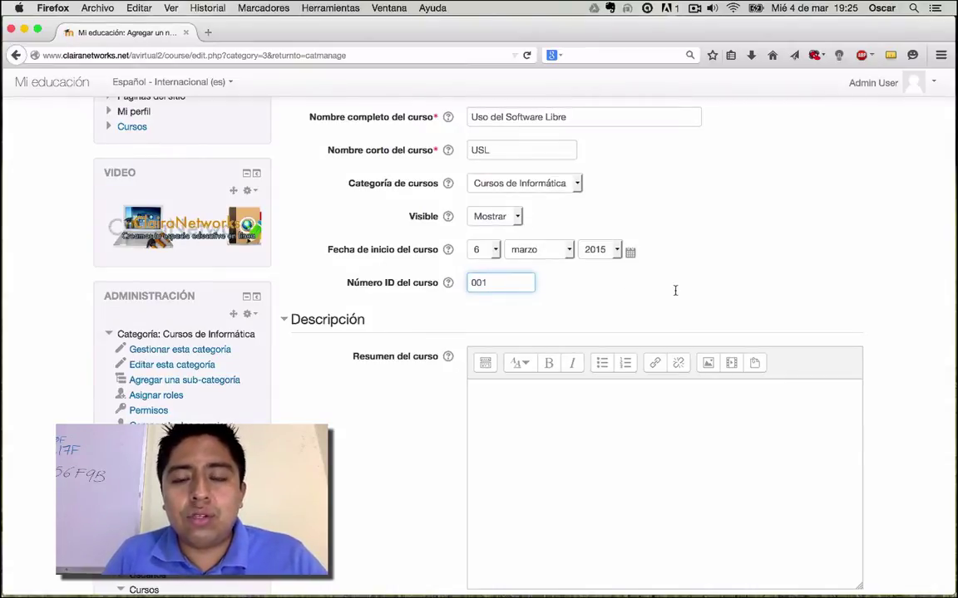
pyautogui.scroll(-4, 675, 290)
pyautogui.click(447, 226)
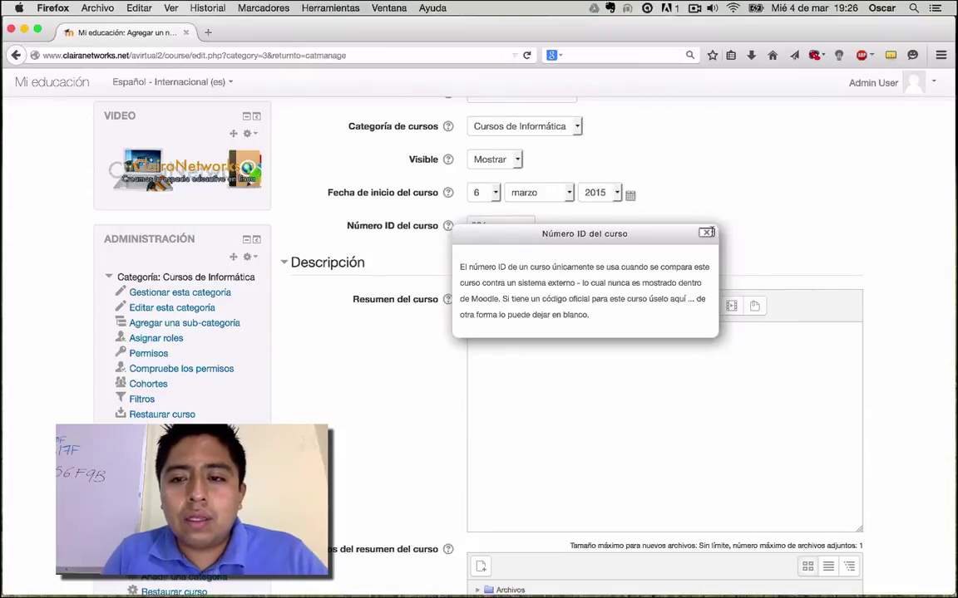
pyautogui.click(707, 233)
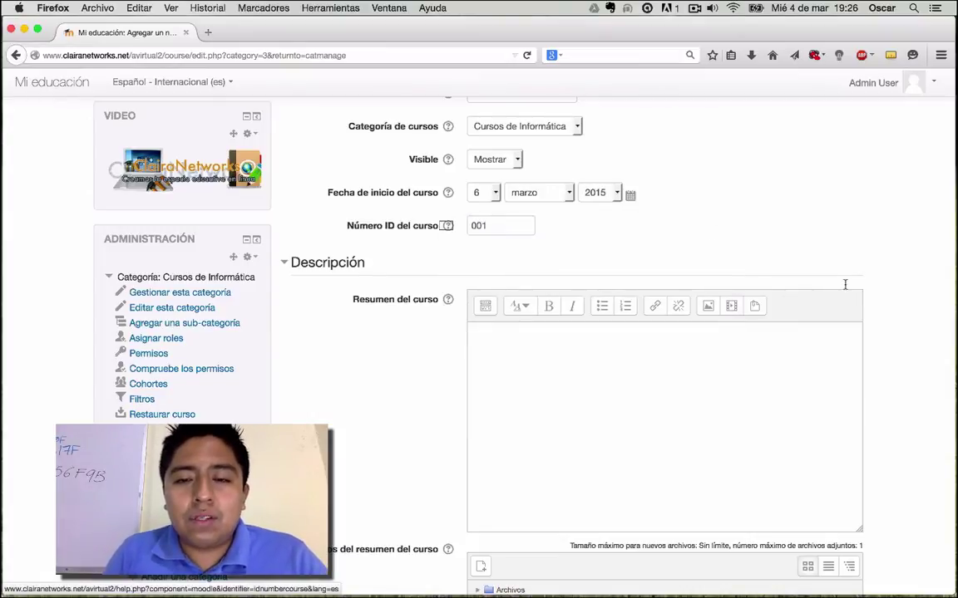
# - Enter the course summary "Este curso mostrará las bondades y ventajas de hacer uso del software libre."
pyautogui.scroll(-2, 845, 284)
pyautogui.click(609, 315)
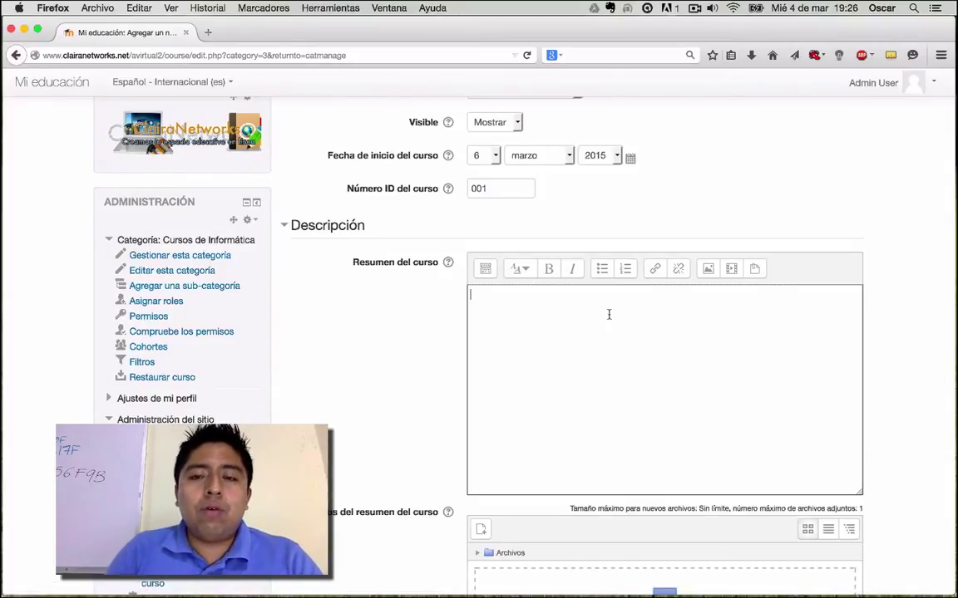
pyautogui.write('E')
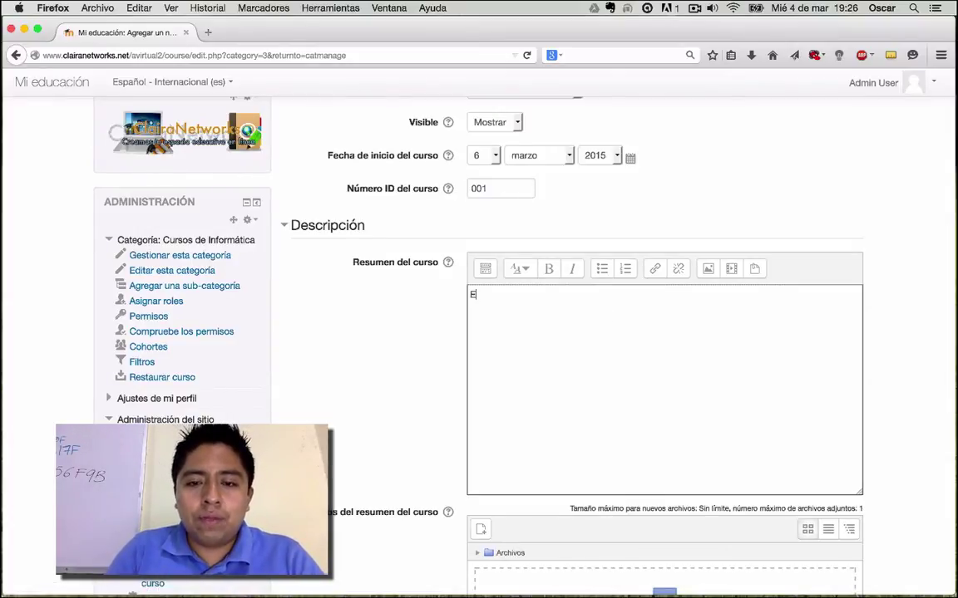
pyautogui.write('ste curs')
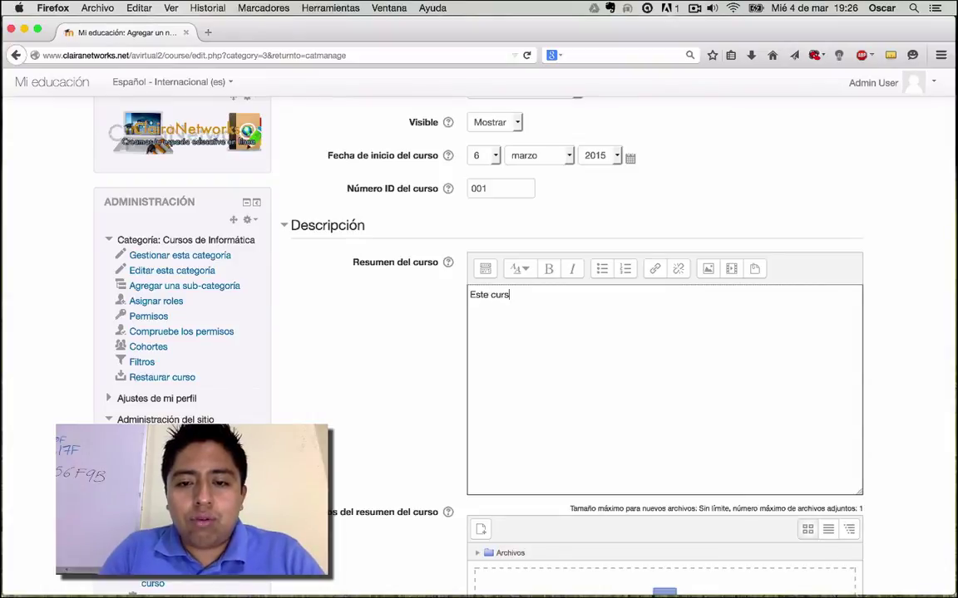
pyautogui.write('o mostrará las ')
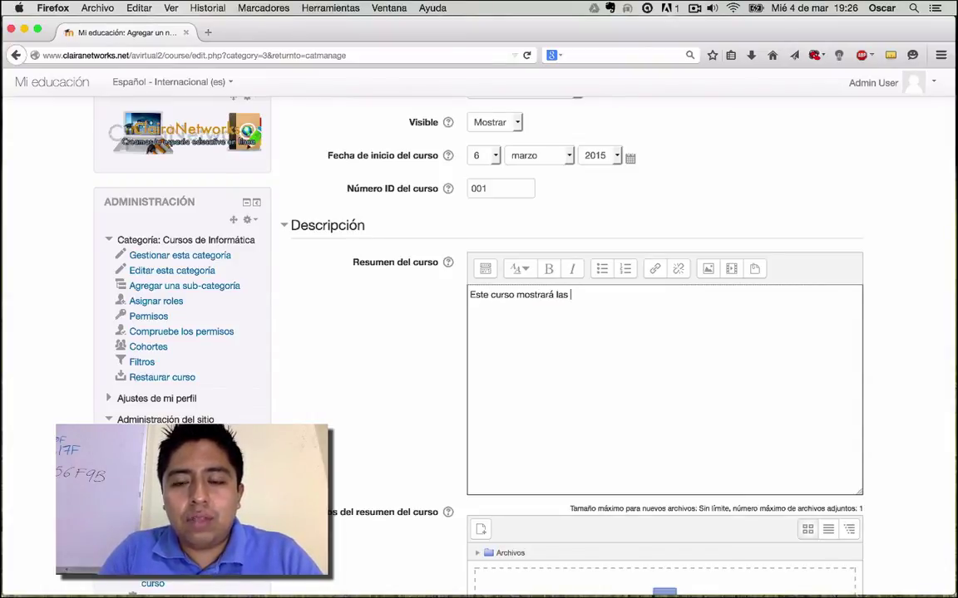
pyautogui.write('bondade')
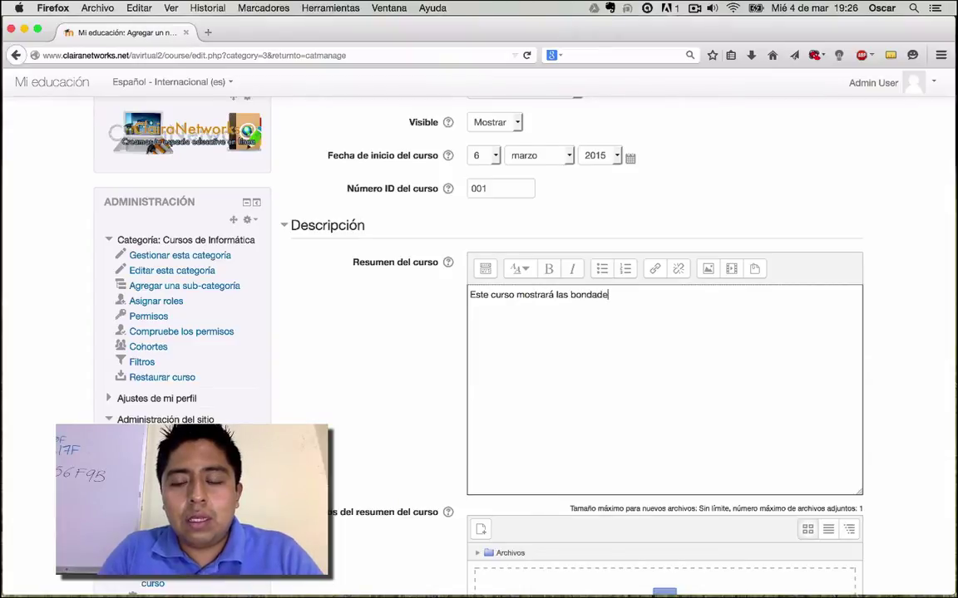
pyautogui.write('s y ventajas de hacer uso del software libre.')
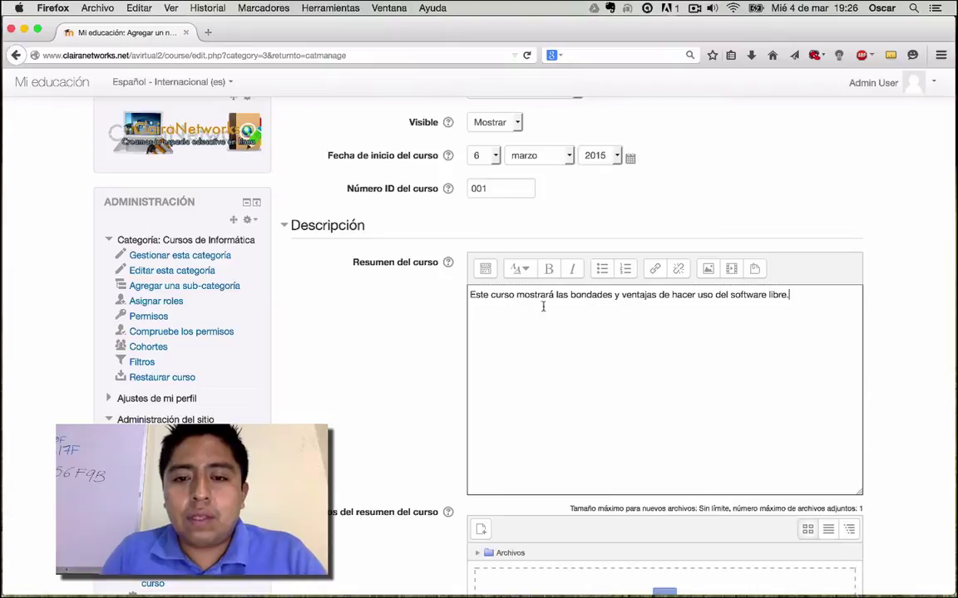
# - Expand the summary editor's formatting tools, apply the Preformateado style to the whole summary text and centre it
pyautogui.scroll(-3, 383, 327)
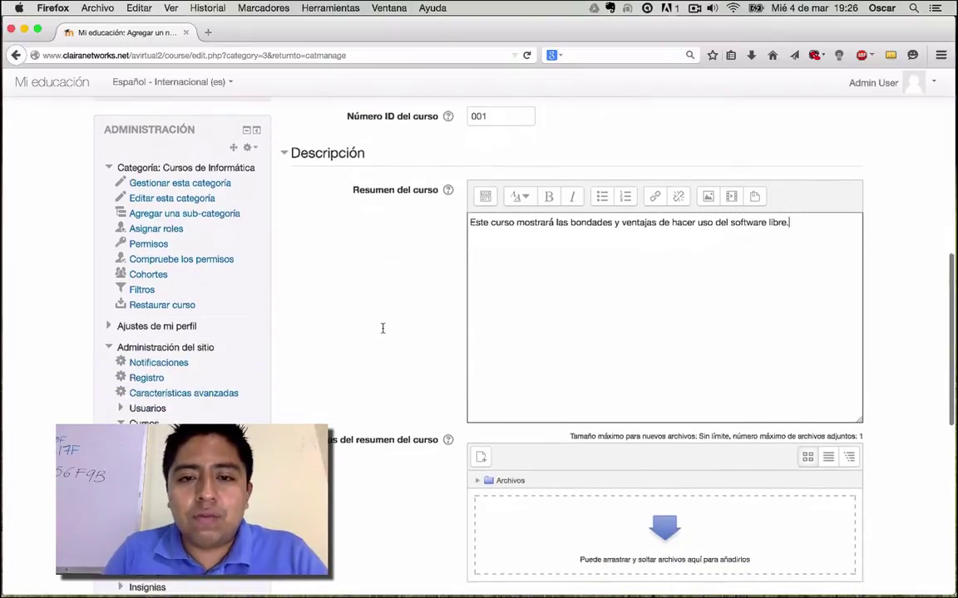
pyautogui.click(484, 194)
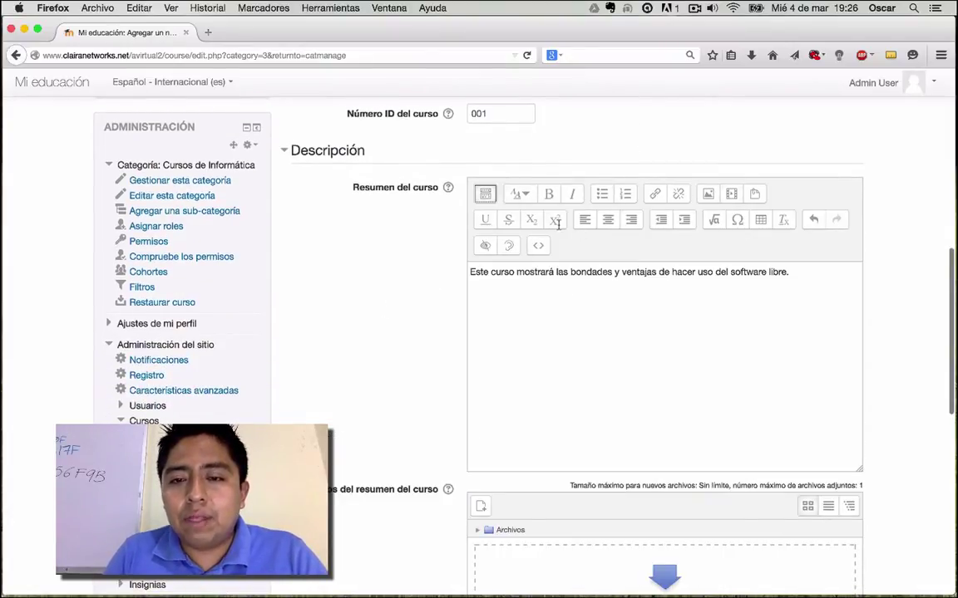
pyautogui.tripleClick(517, 279)
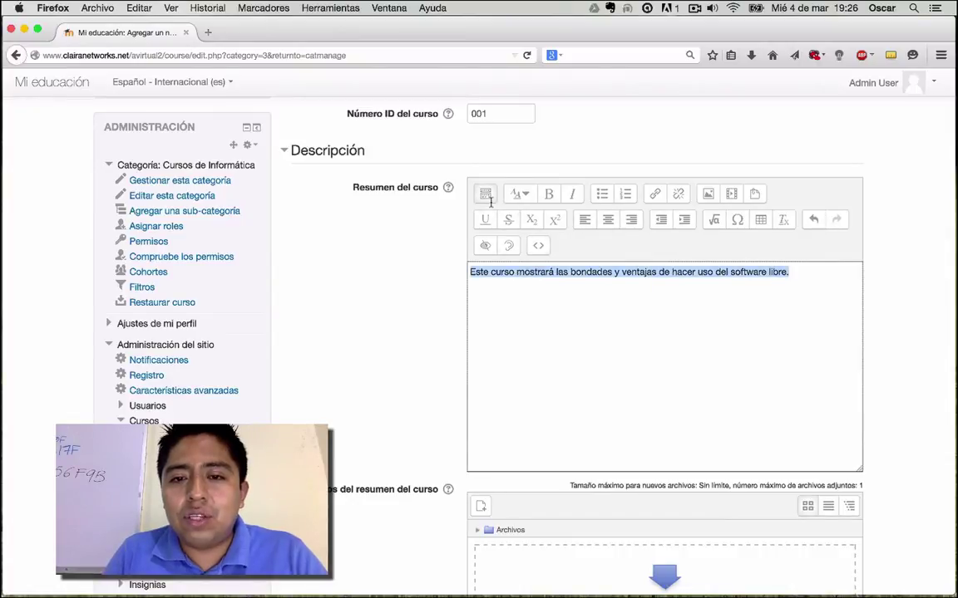
pyautogui.click(520, 194)
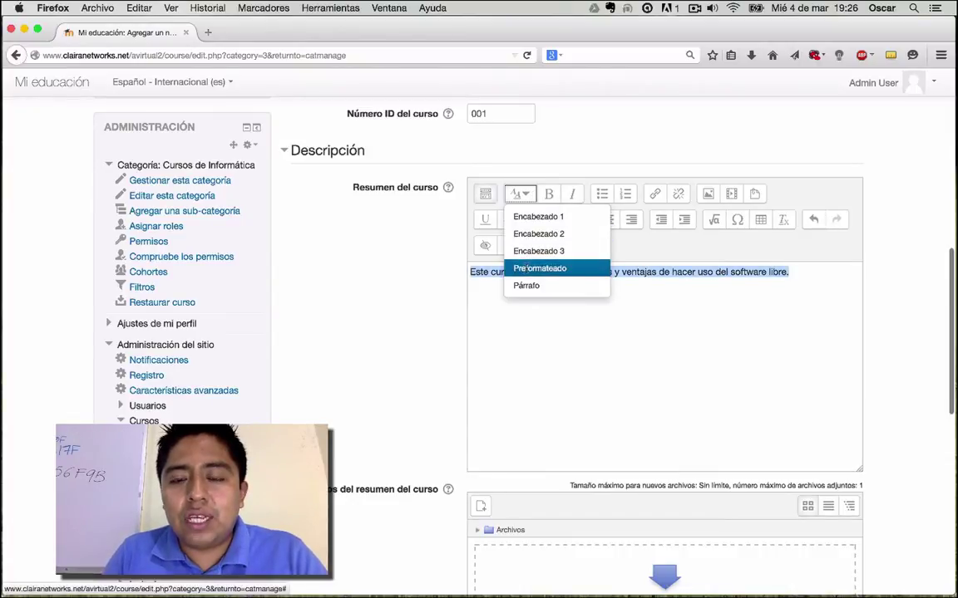
pyautogui.click(535, 267)
pyautogui.click(607, 219)
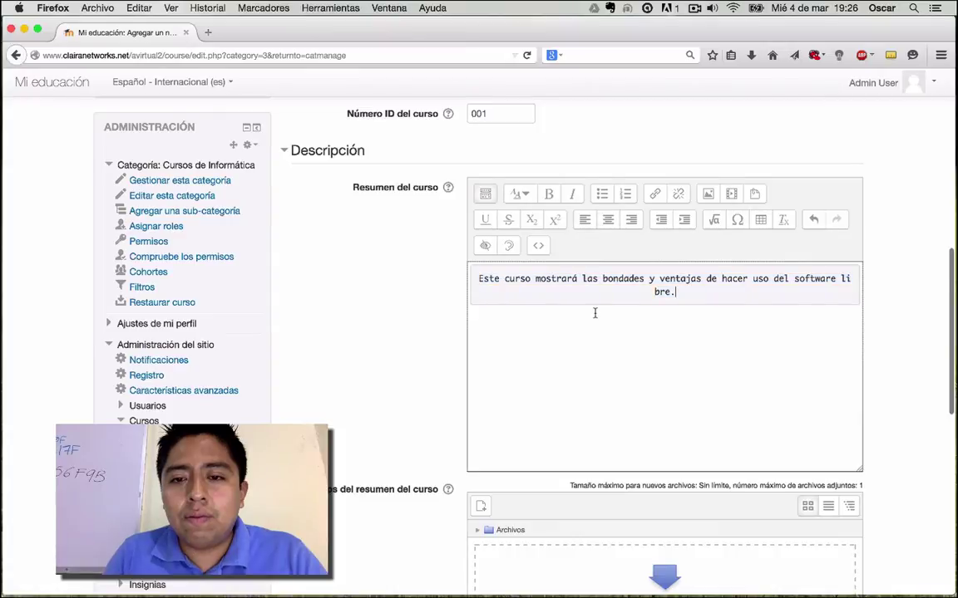
# - Start uploading a course summary file and search the computer's files for "linux"
pyautogui.scroll(-8, 399, 290)
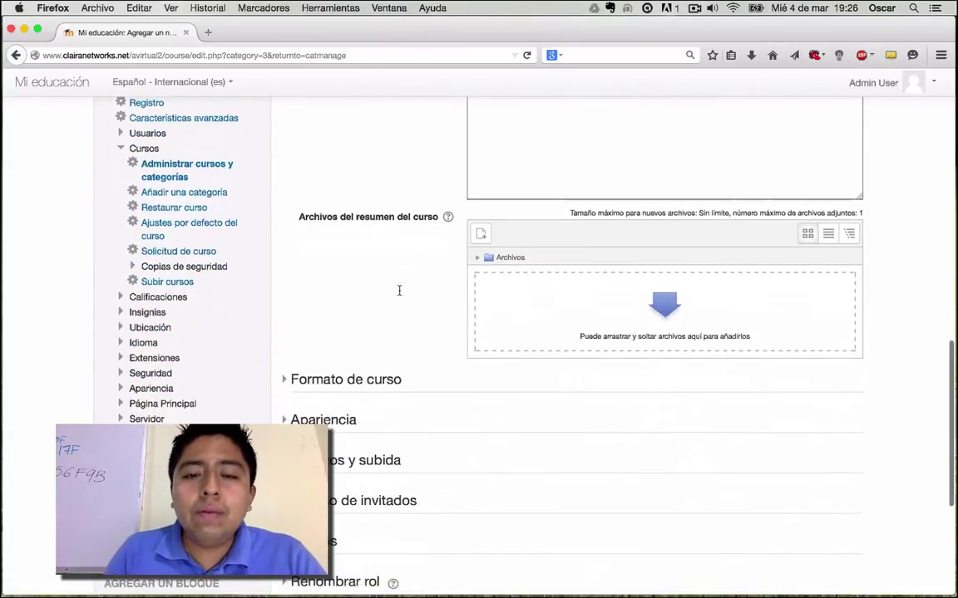
pyautogui.click(664, 288)
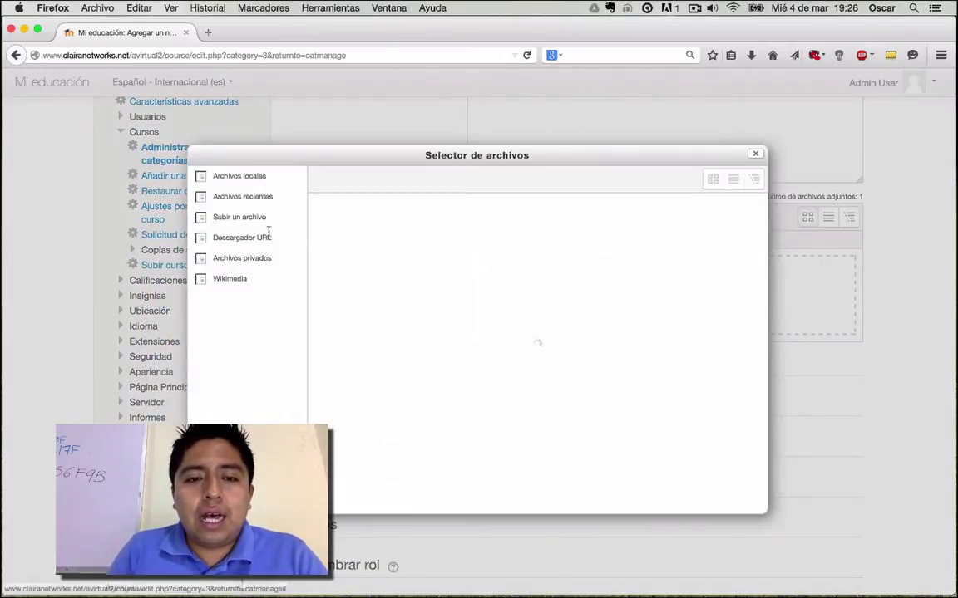
pyautogui.click(239, 218)
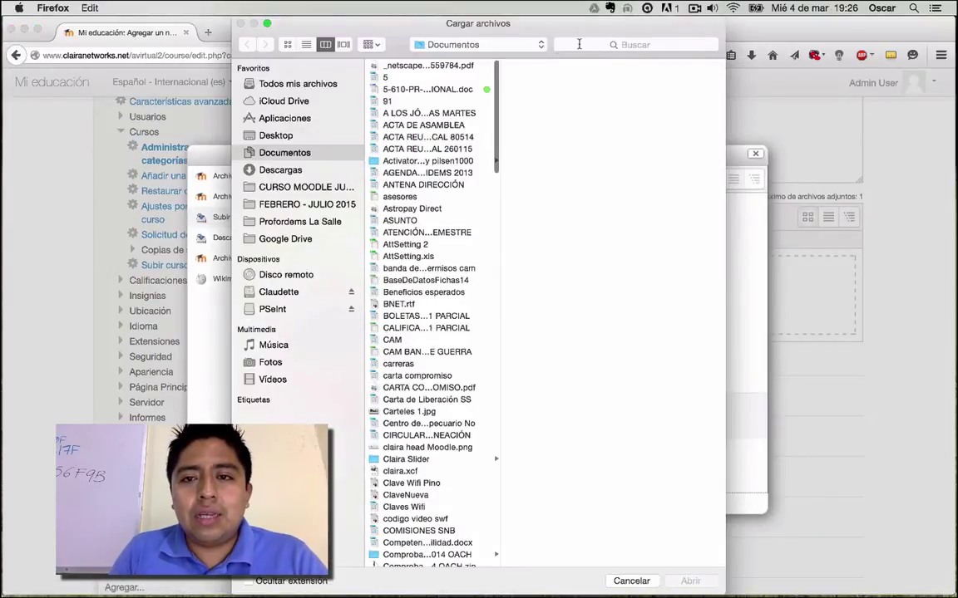
pyautogui.click(579, 44)
pyautogui.write('linux')
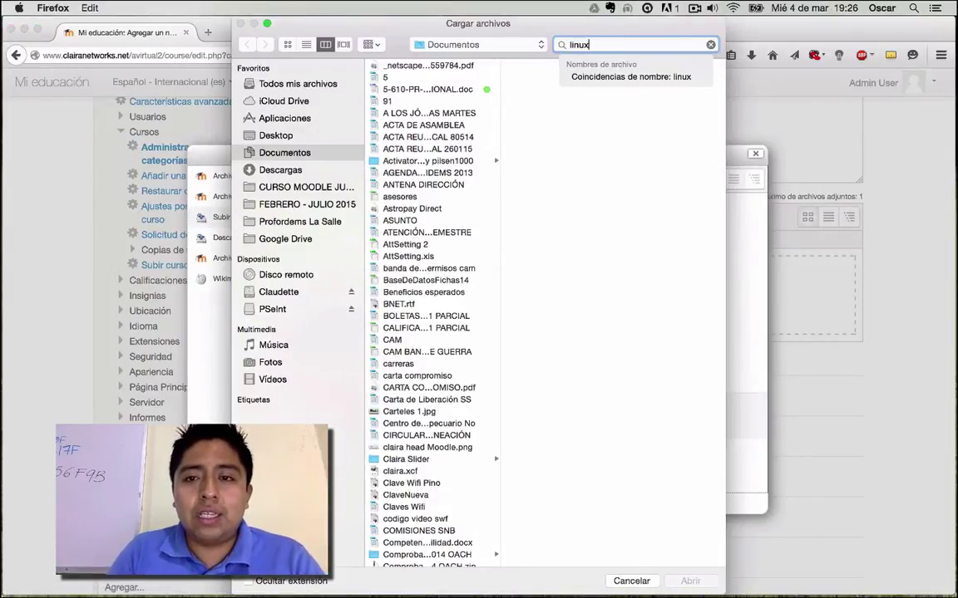
pyautogui.scroll(-2, 445, 162)
pyautogui.scroll(-3, 447, 171)
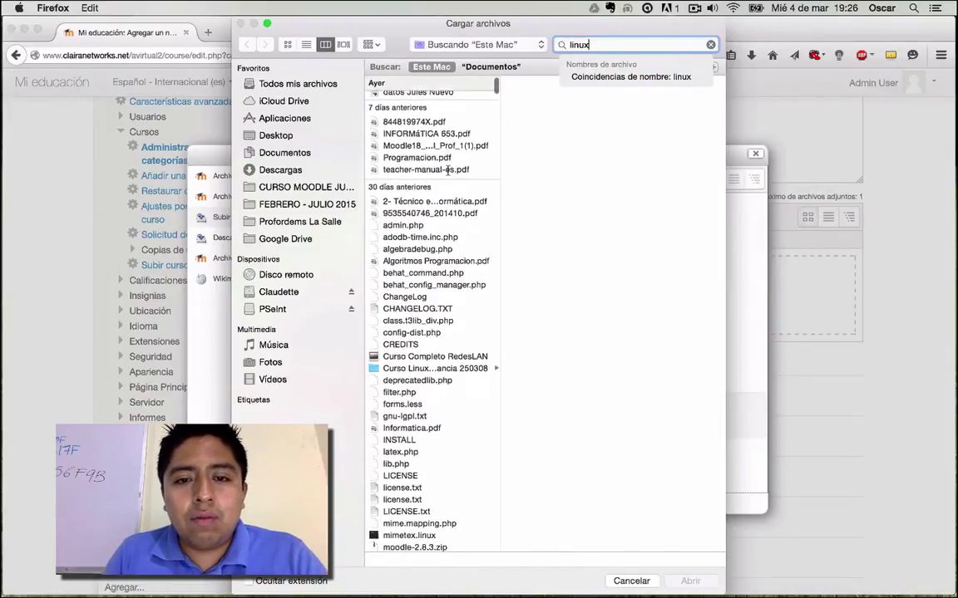
pyautogui.scroll(-5, 447, 170)
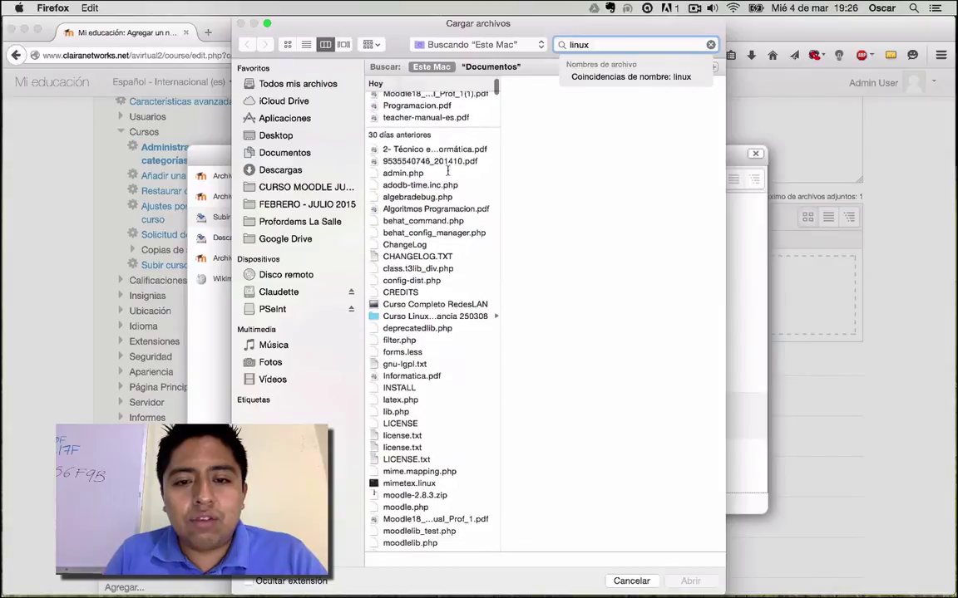
# - Choose MisDatos.jpg from the Curso Linux a Distancia folder and upload it as the course summary file
pyautogui.click(386, 290)
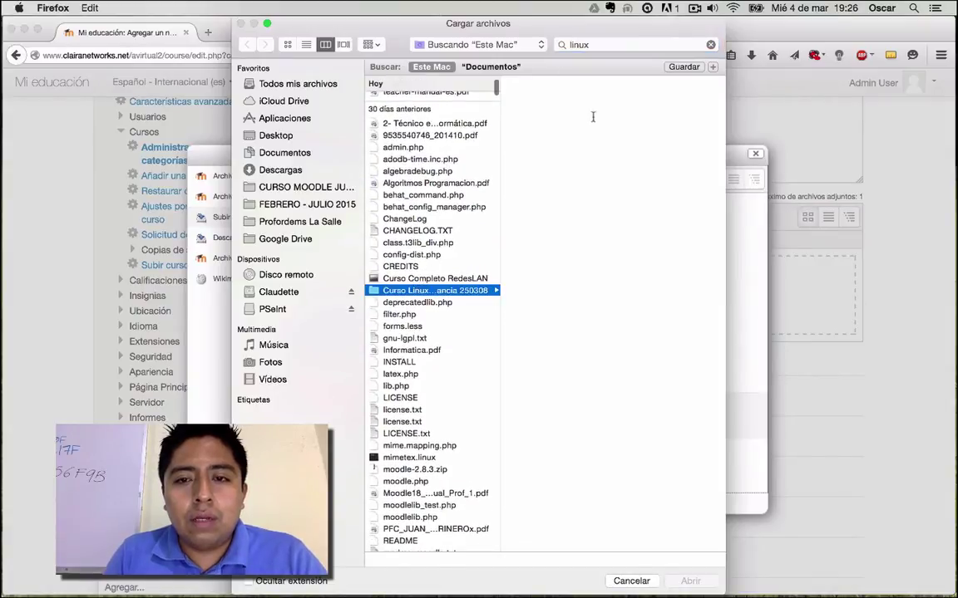
pyautogui.click(544, 158)
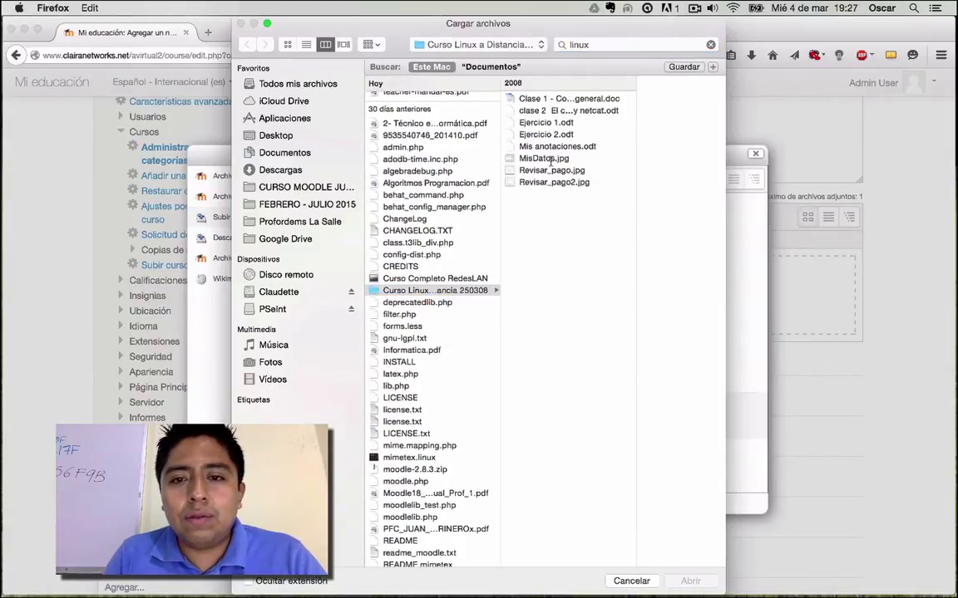
pyautogui.click(517, 170)
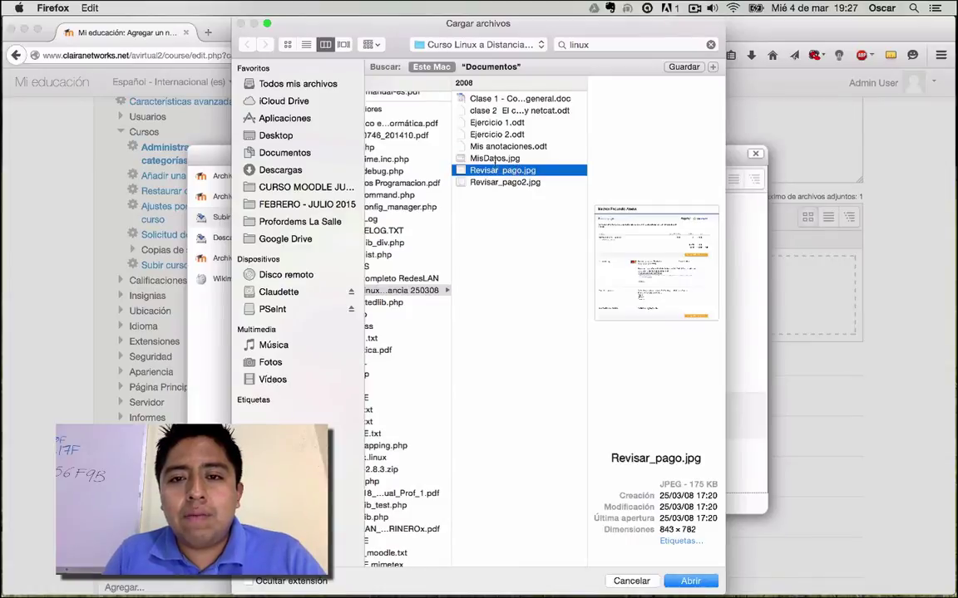
pyautogui.click(496, 160)
pyautogui.doubleClick(495, 159)
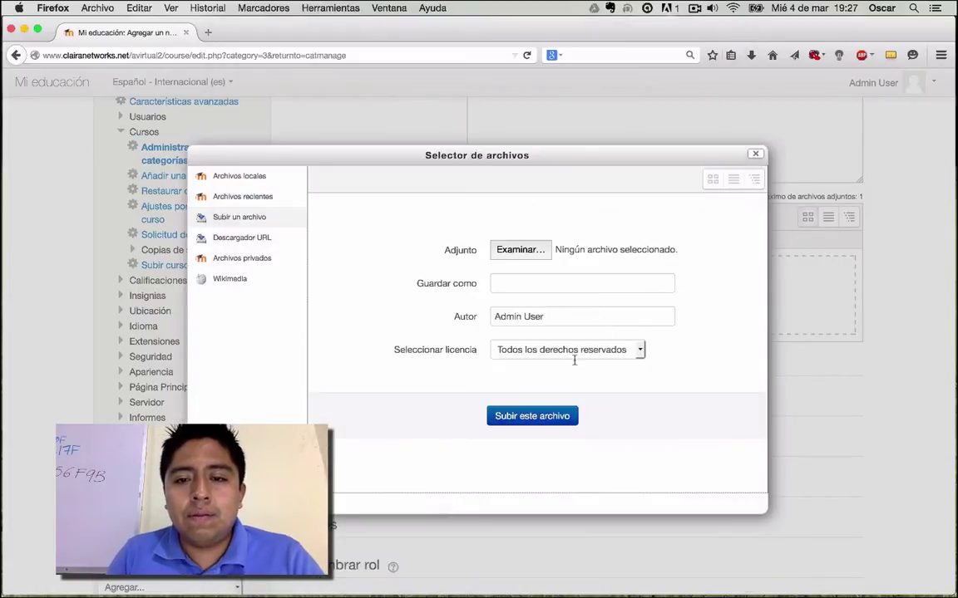
pyautogui.click(515, 414)
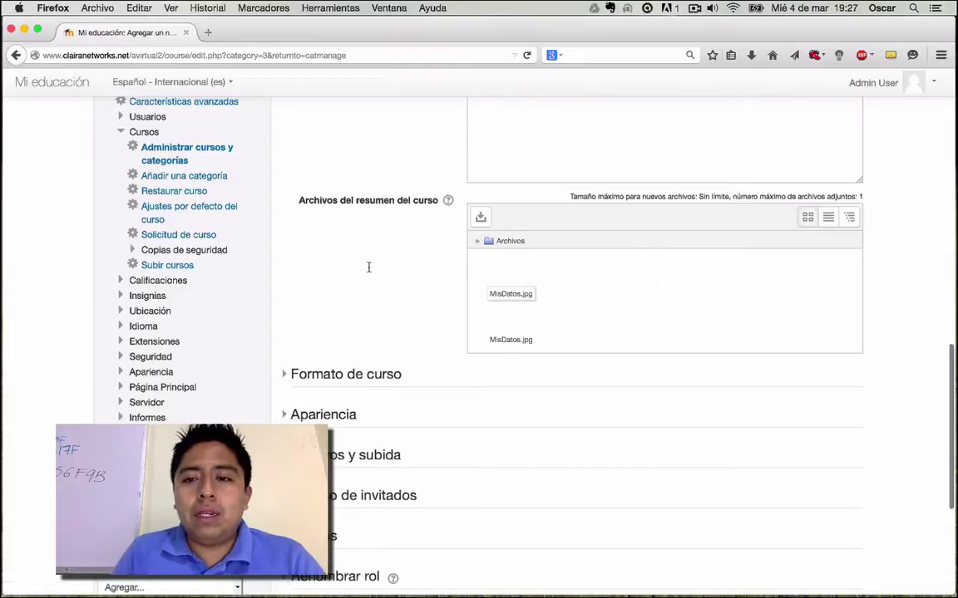
# - Expand the Formato de curso settings and set the course format to Formato de temas
pyautogui.scroll(-1, 367, 267)
pyautogui.scroll(-1, 369, 266)
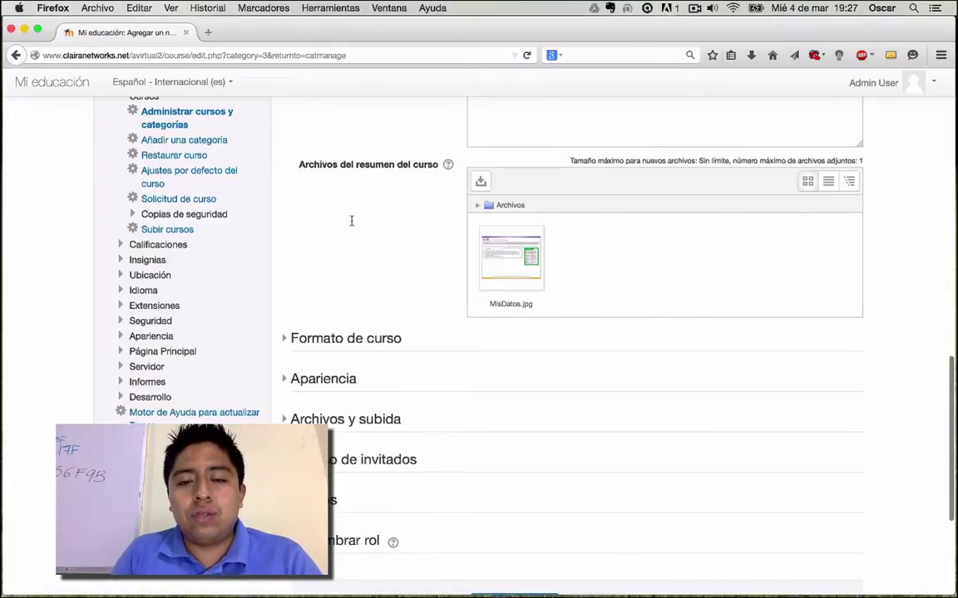
pyautogui.scroll(-2, 351, 219)
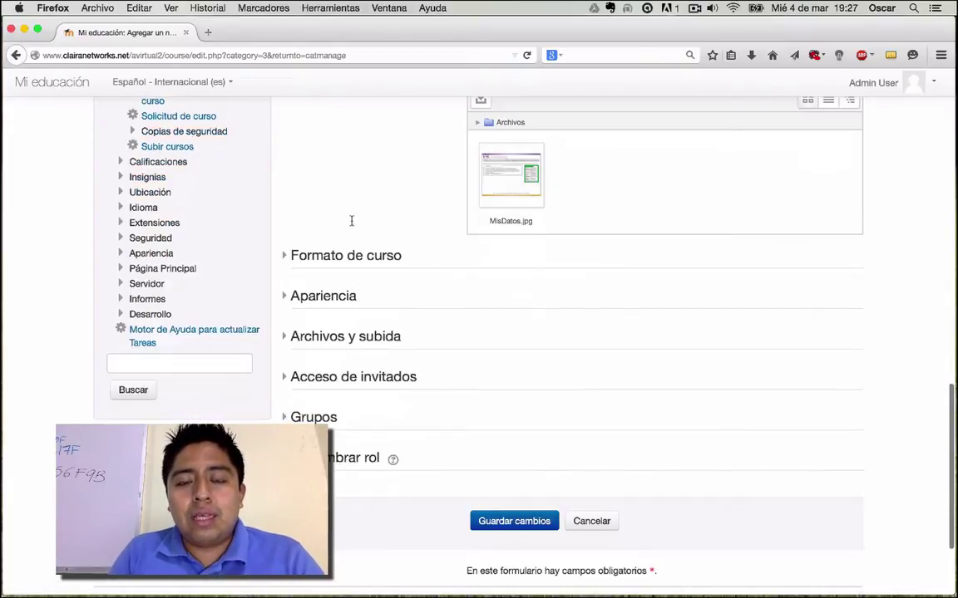
pyautogui.click(285, 254)
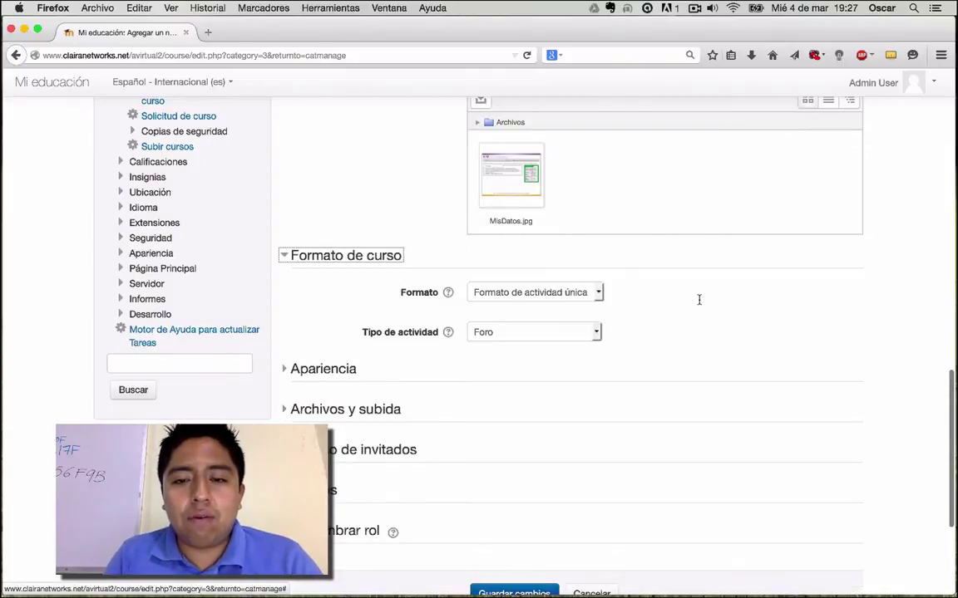
pyautogui.scroll(-2, 690, 296)
pyautogui.click(598, 231)
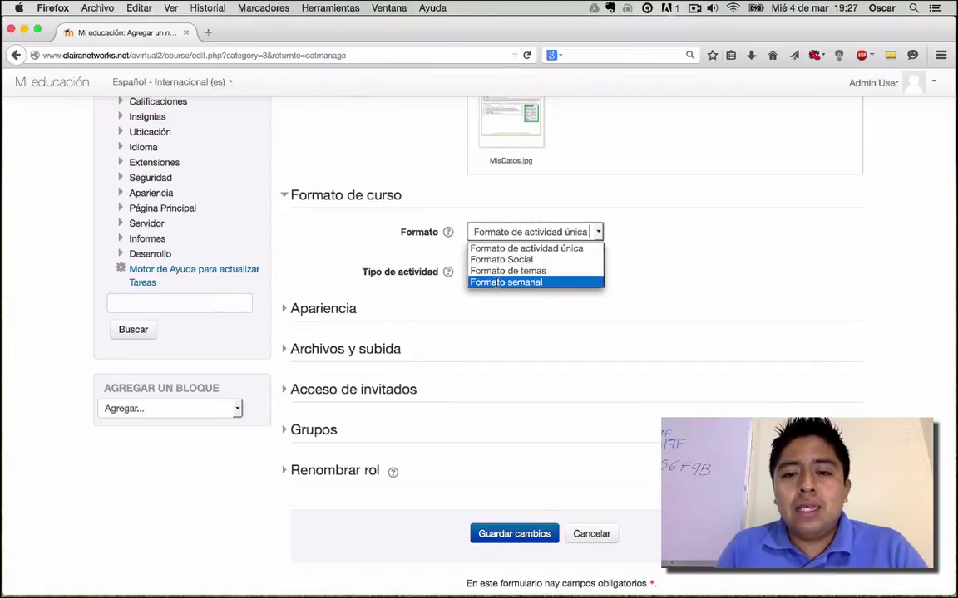
pyautogui.click(517, 269)
pyautogui.scroll(-1, 659, 260)
pyautogui.click(592, 207)
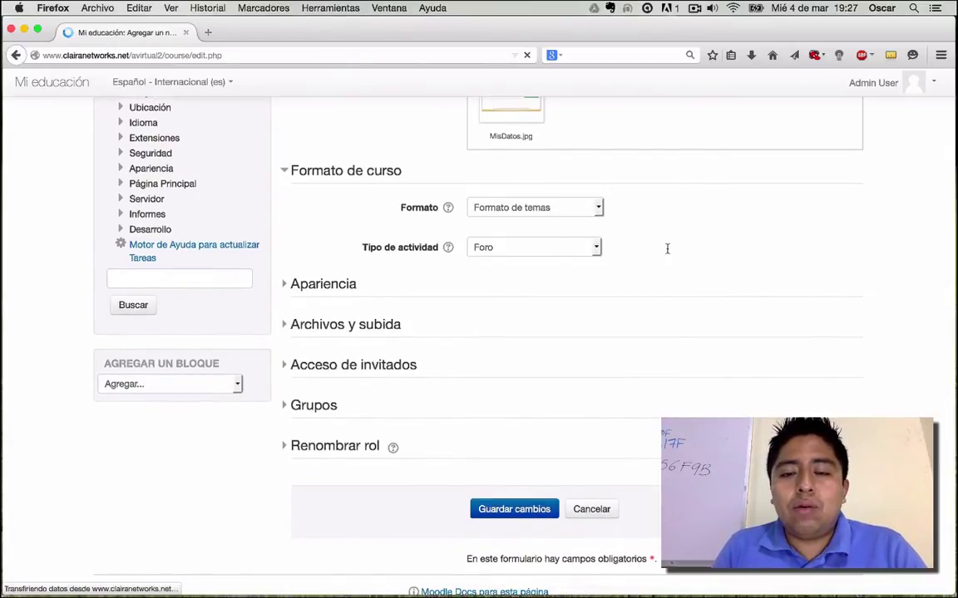
pyautogui.scroll(-5, 666, 347)
pyautogui.scroll(-10, 666, 349)
pyautogui.click(597, 239)
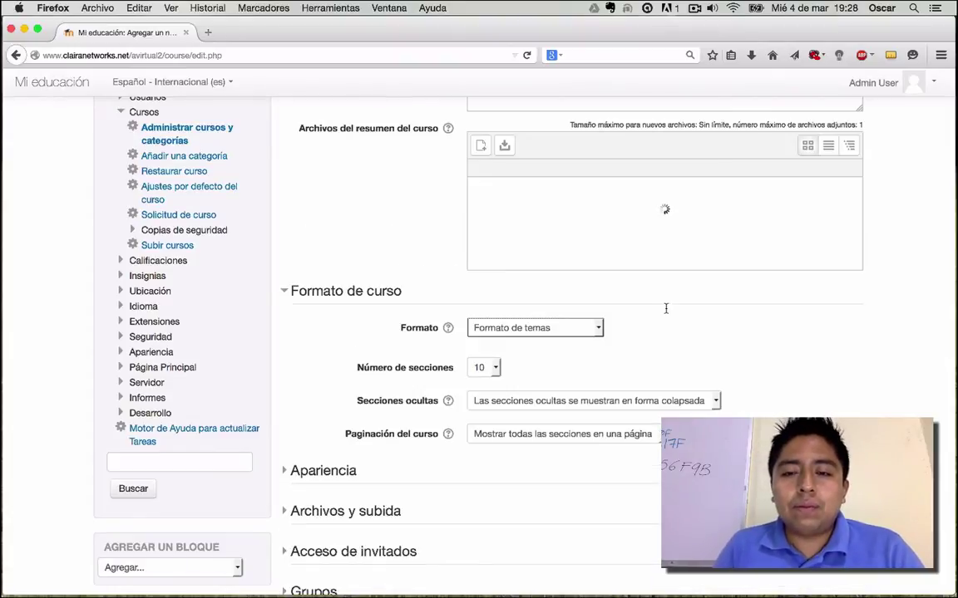
# - Set the course's number of sections to 15
pyautogui.scroll(-3, 665, 308)
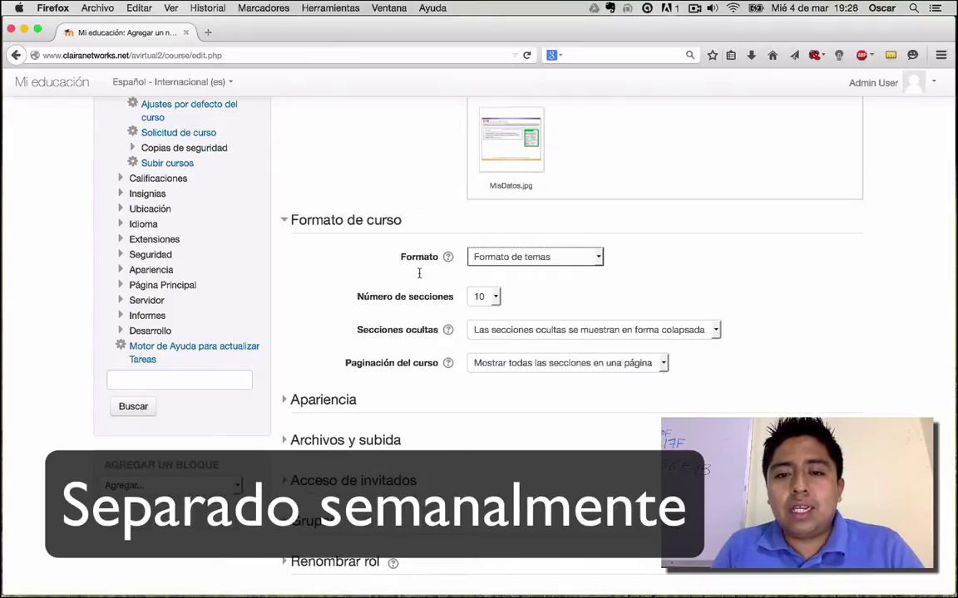
pyautogui.scroll(-4, 419, 272)
pyautogui.scroll(1, 419, 269)
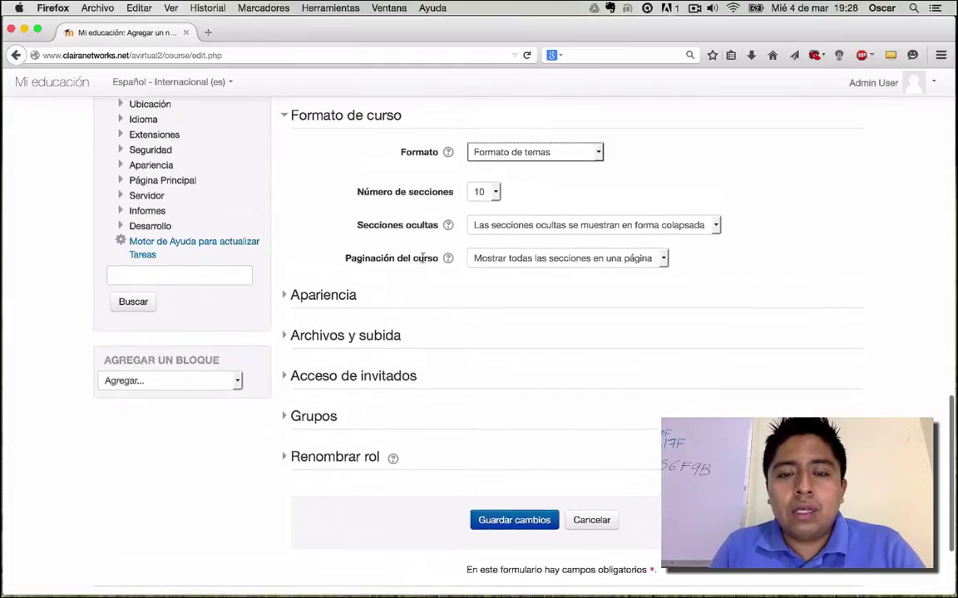
pyautogui.click(491, 191)
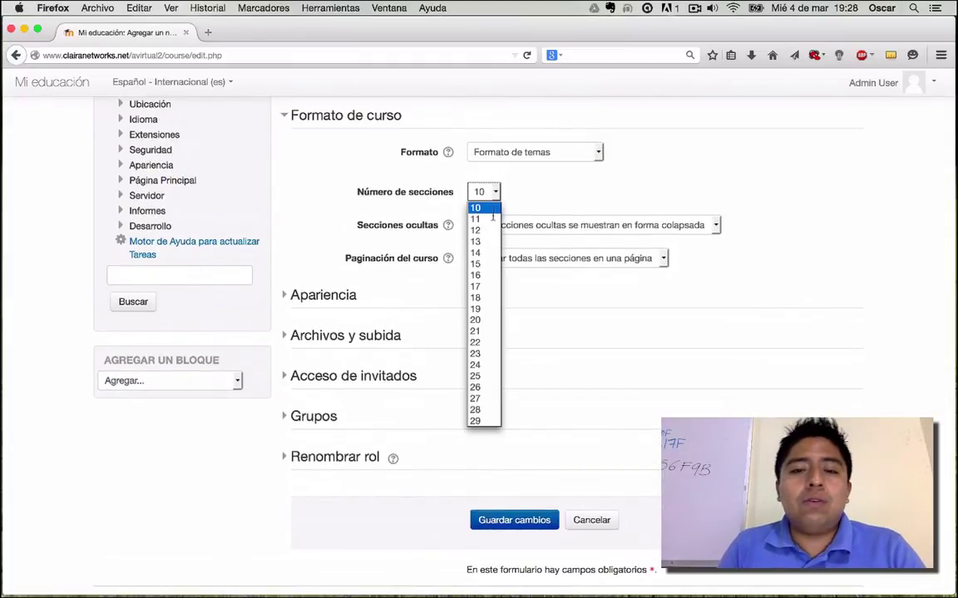
pyautogui.click(480, 262)
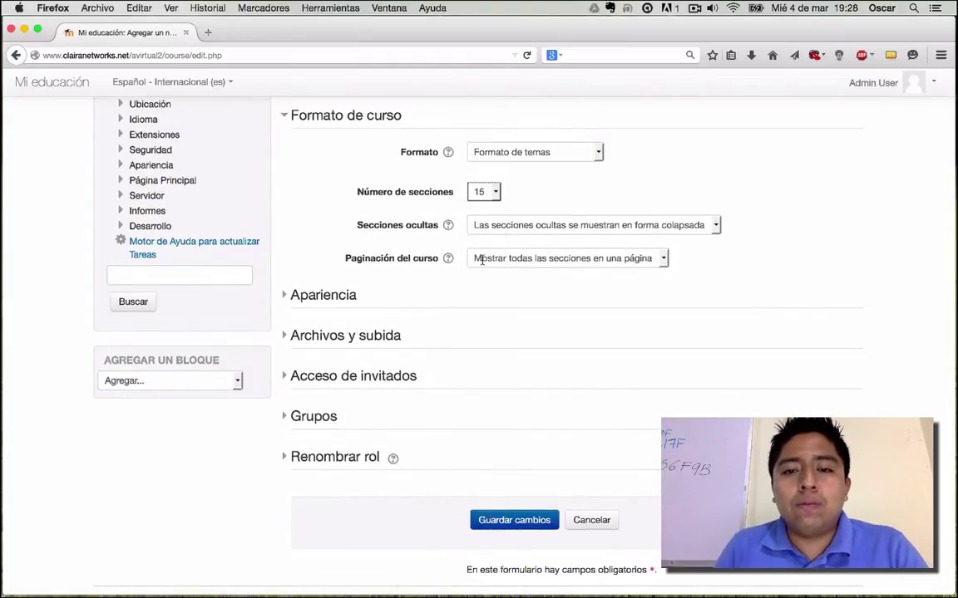
# - Select "Las secciones ocultas se muestran en forma colapsada" for the course's hidden sections
pyautogui.scroll(-2, 780, 269)
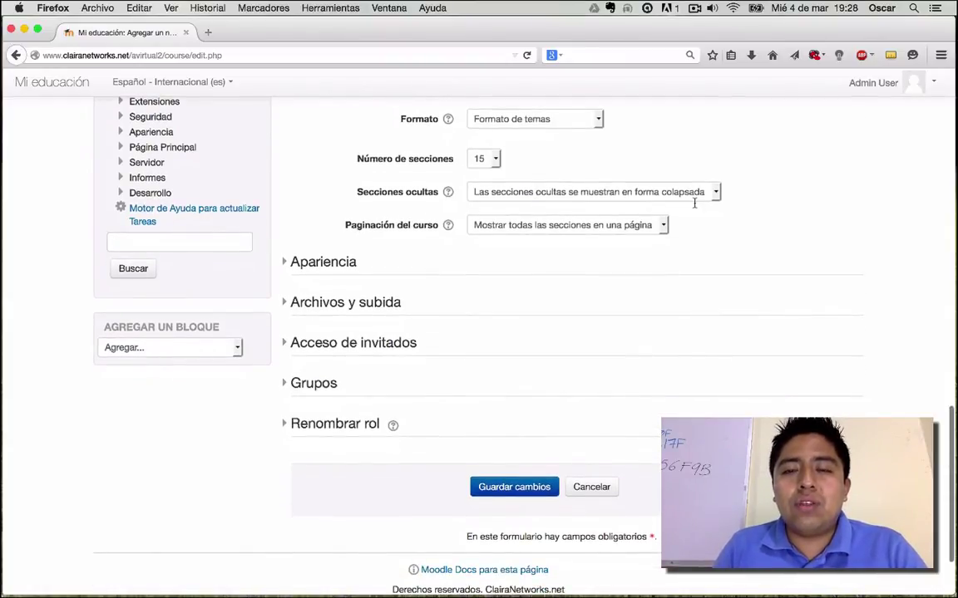
pyautogui.scroll(3, 758, 208)
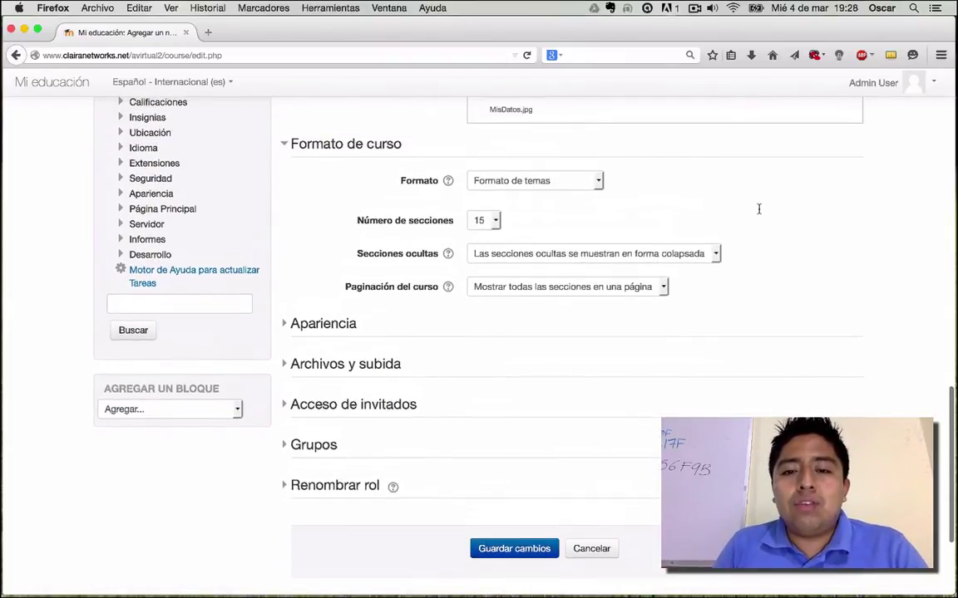
pyautogui.click(715, 253)
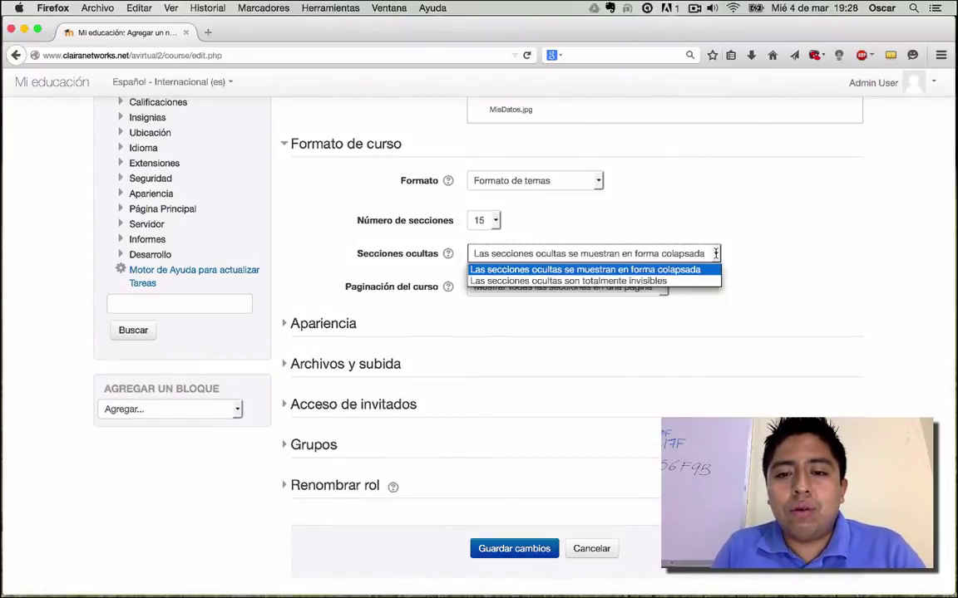
pyautogui.click(563, 271)
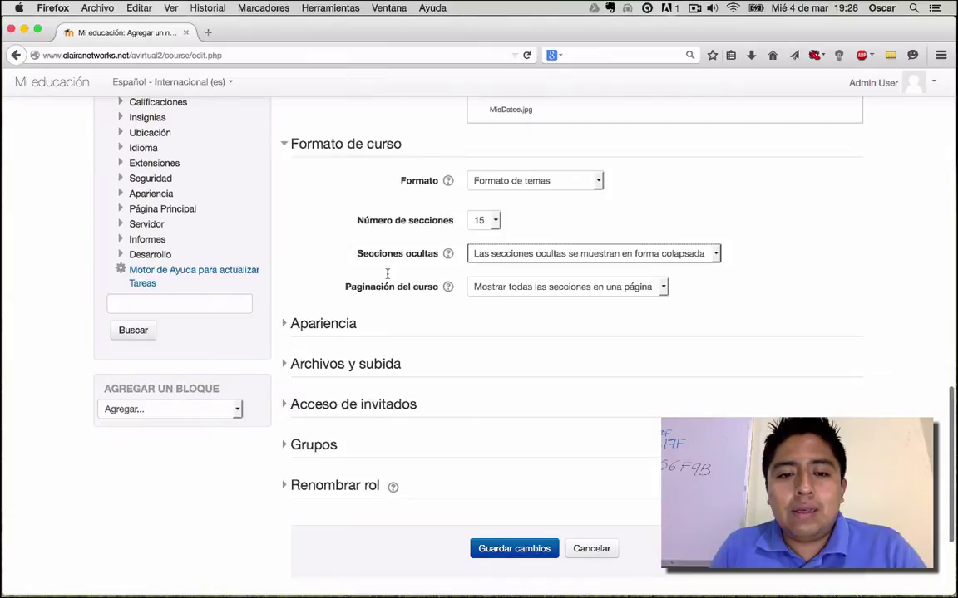
# - Expand the Apariencia settings and force the course language to Español - Internacional (es)
pyautogui.scroll(-3, 357, 266)
pyautogui.click(291, 268)
pyautogui.scroll(-7, 291, 270)
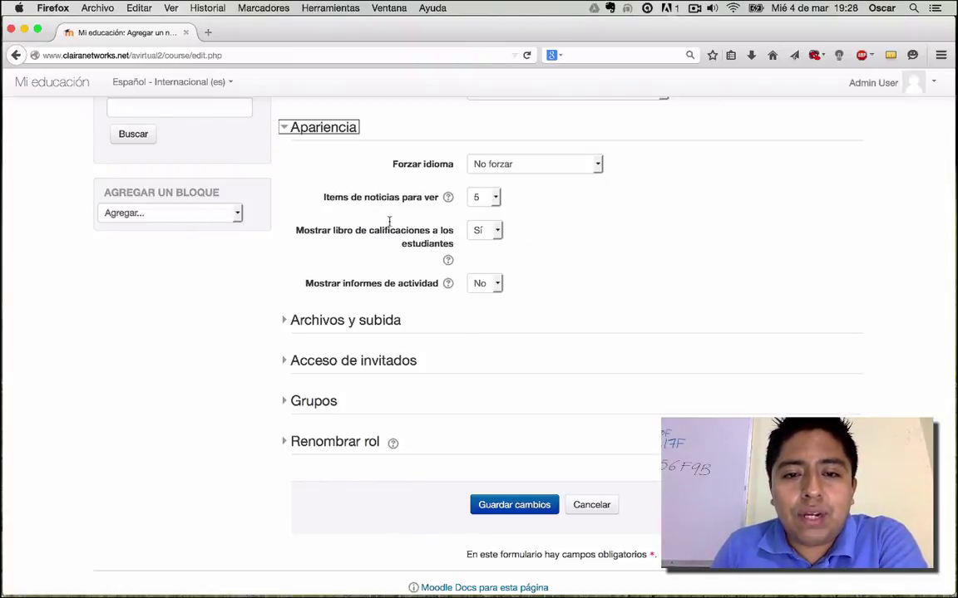
pyautogui.click(509, 164)
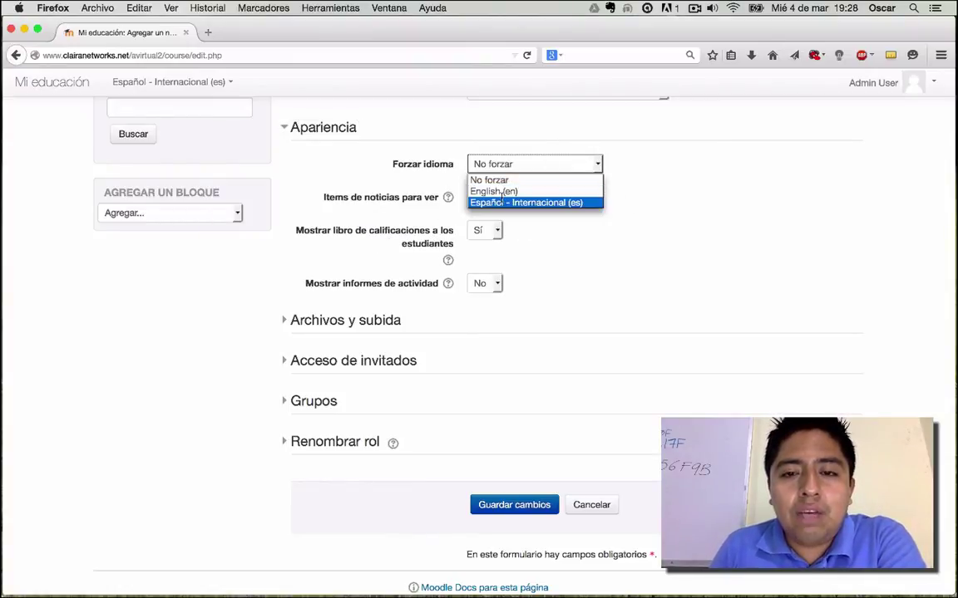
pyautogui.click(511, 202)
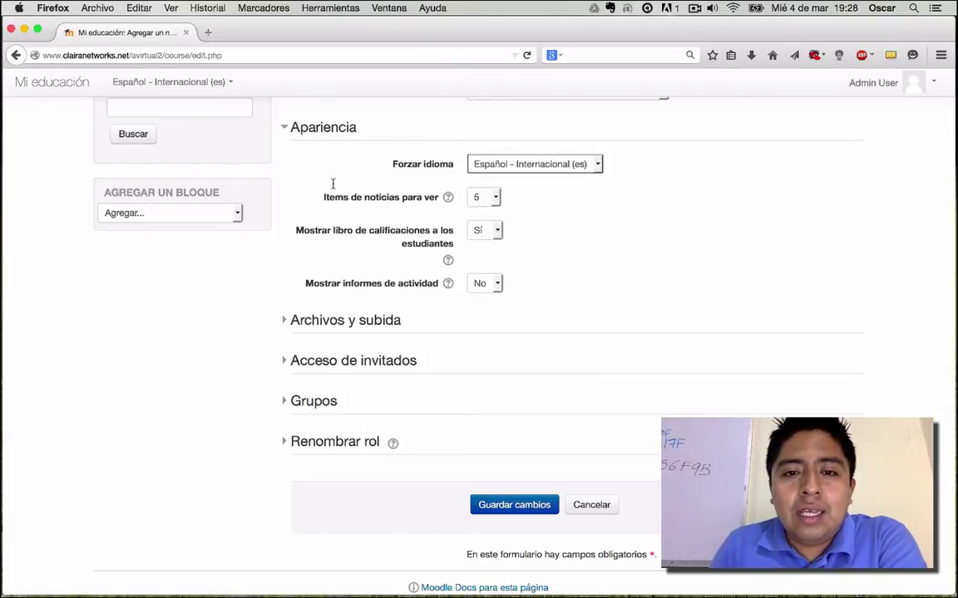
# - Expand the Archivos y subida settings and limit the size of user-uploaded files to 10MB
pyautogui.scroll(-2, 332, 183)
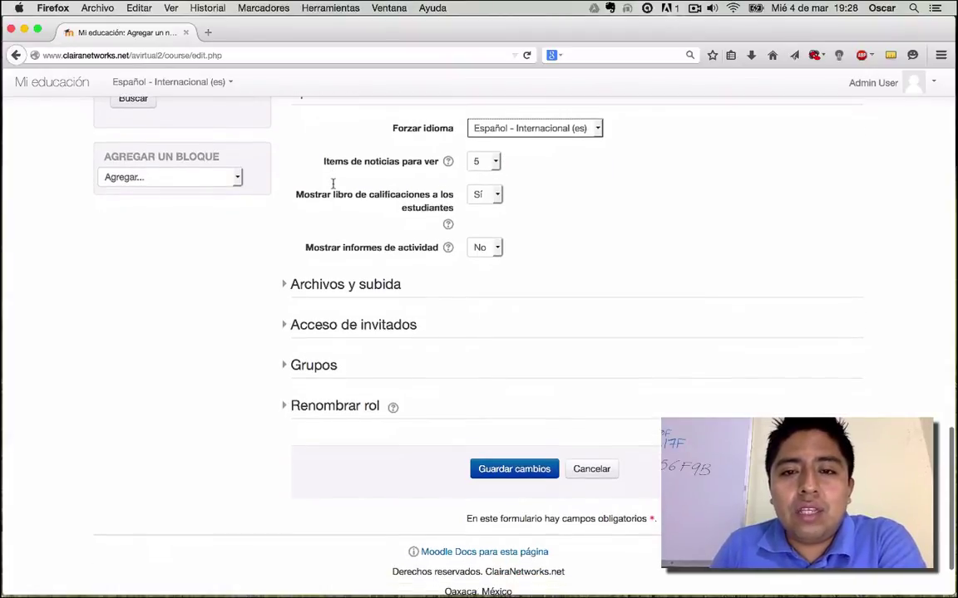
pyautogui.scroll(-2, 333, 184)
pyautogui.click(287, 204)
pyautogui.click(540, 241)
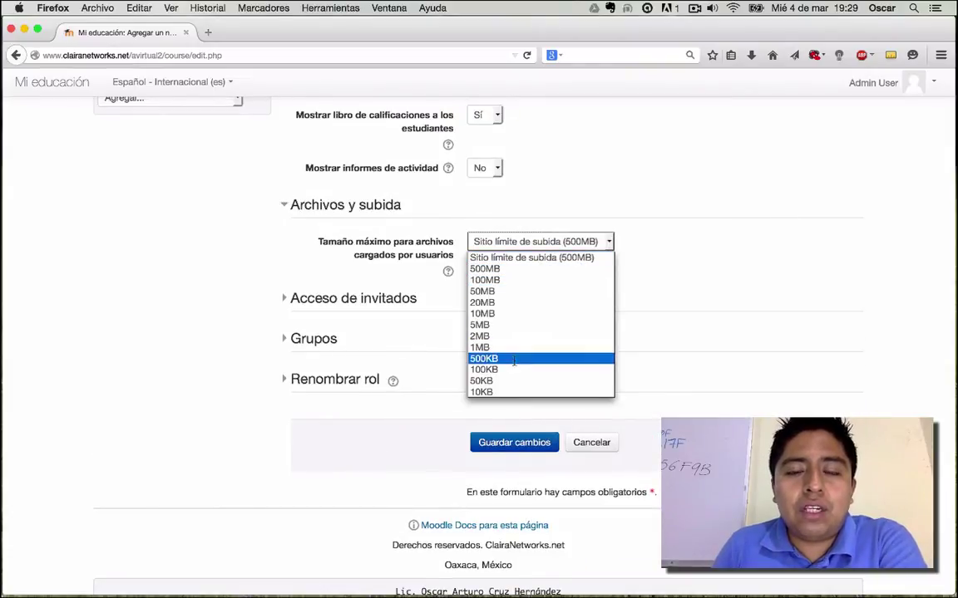
pyautogui.click(491, 313)
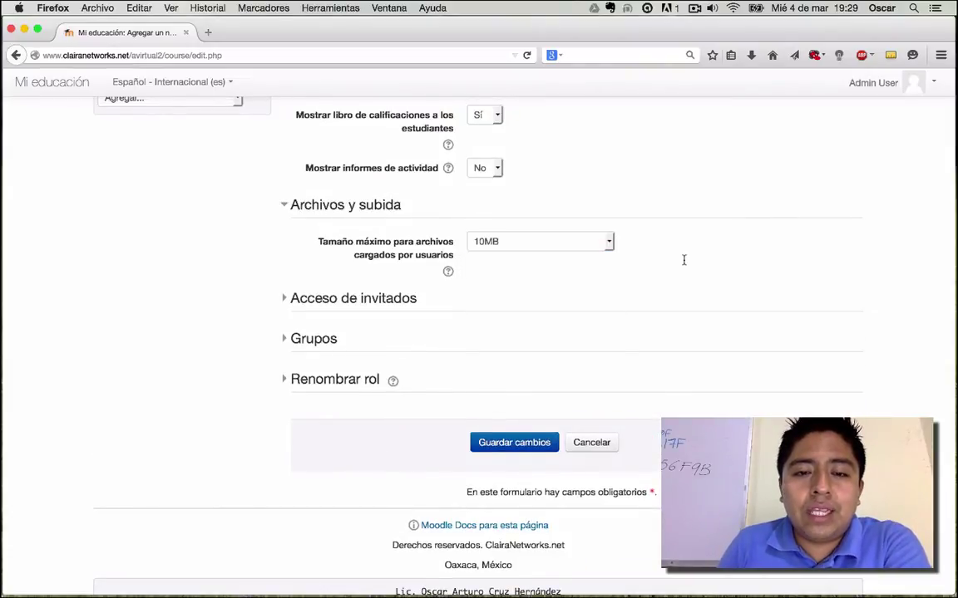
# - Expand the Acceso de invitados settings and review the guest permission and password options
pyautogui.scroll(-2, 684, 260)
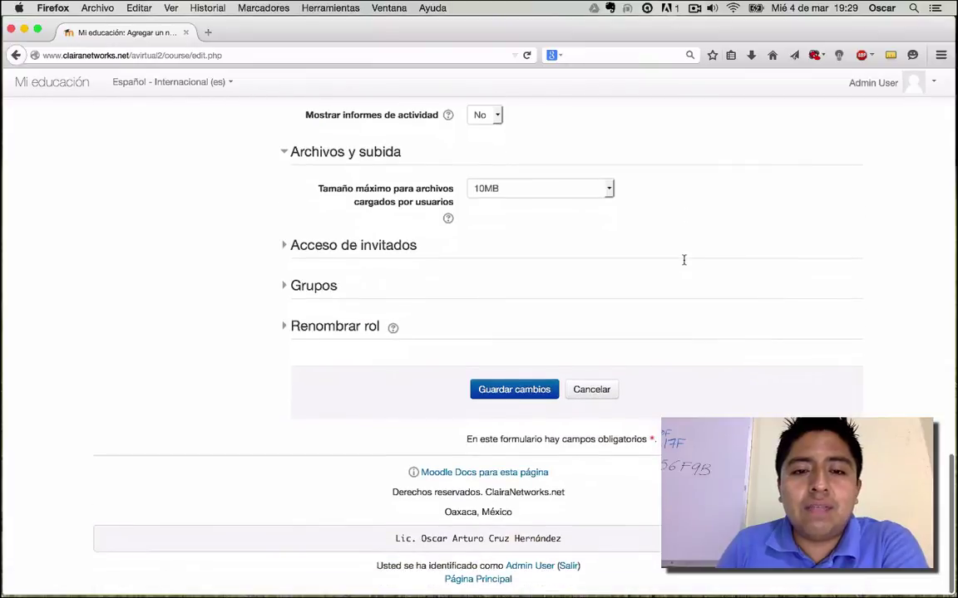
pyautogui.click(284, 245)
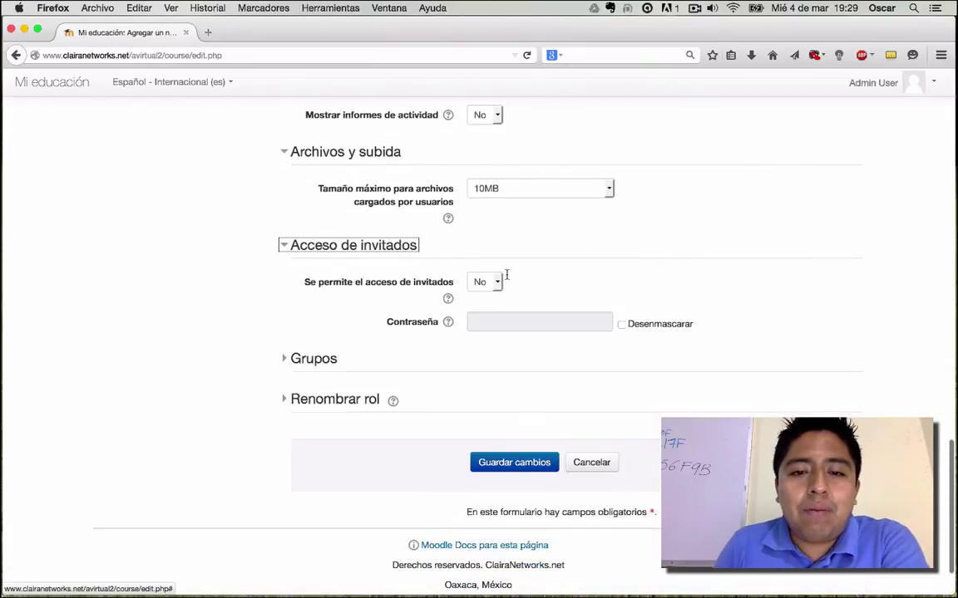
pyautogui.scroll(-3, 714, 279)
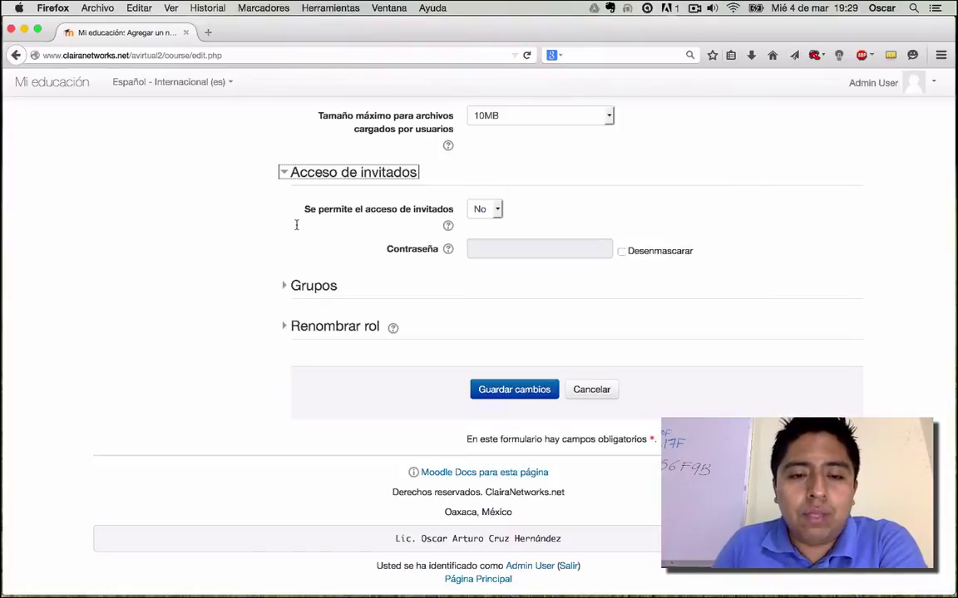
# - Expand the Grupos settings and set the course's group mode to Grupos visibles
pyautogui.click(285, 285)
pyautogui.scroll(-3, 650, 332)
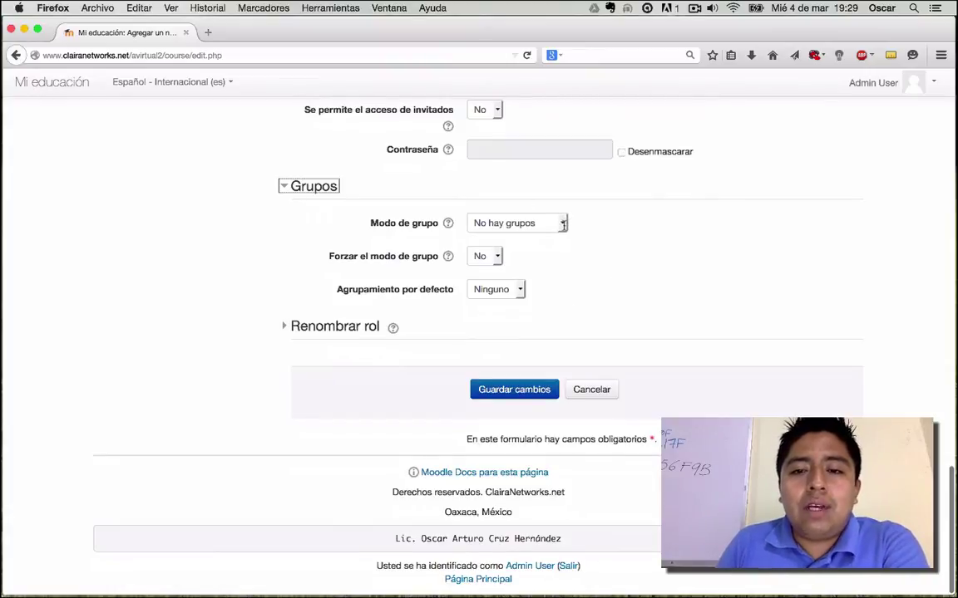
pyautogui.click(562, 224)
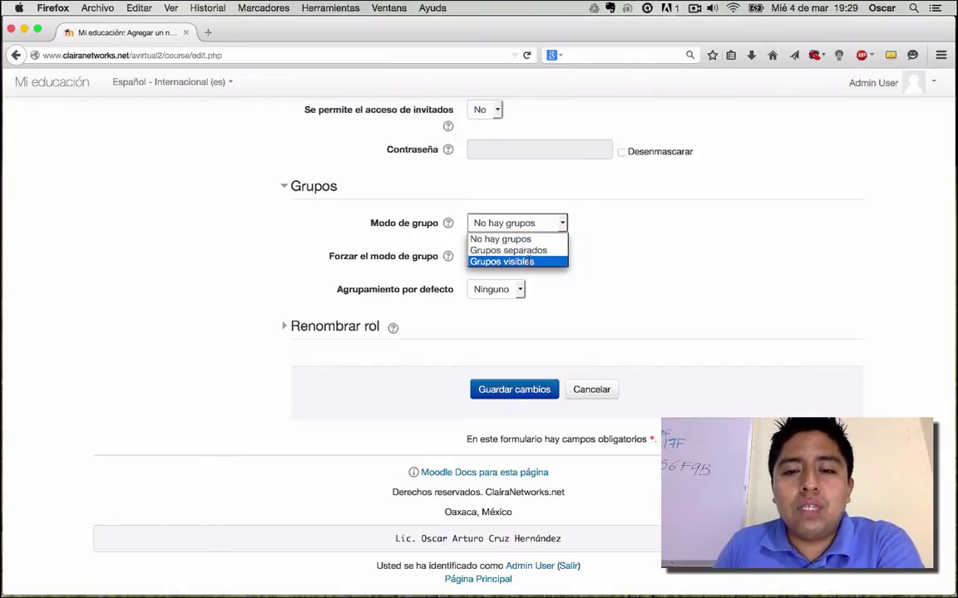
pyautogui.click(532, 262)
# - Expand the Renombrar rol settings and rename Manager to Director, Course creator to Creador de cursos and Teacher to Docente
pyautogui.click(334, 326)
pyautogui.scroll(-3, 225, 353)
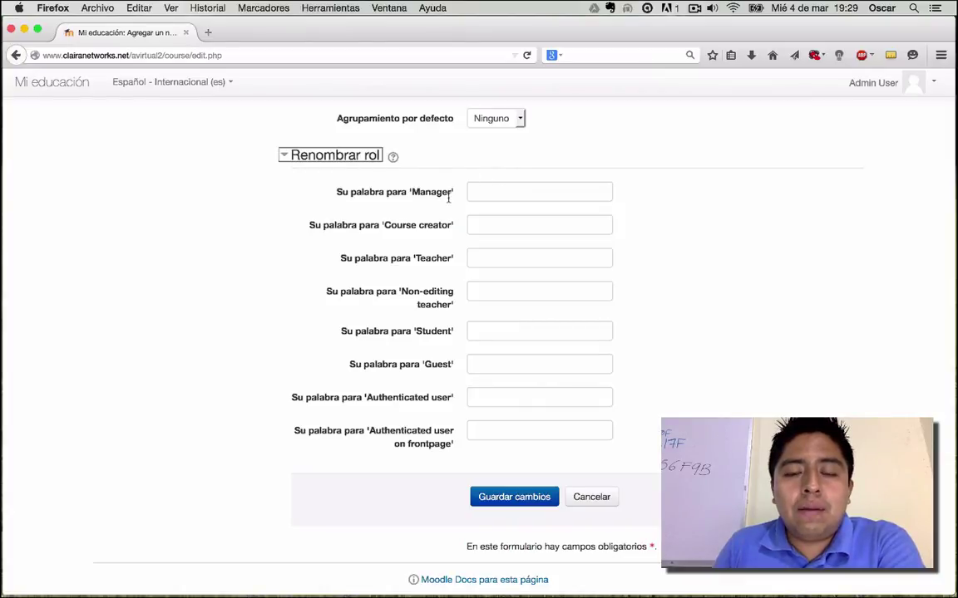
pyautogui.click(475, 191)
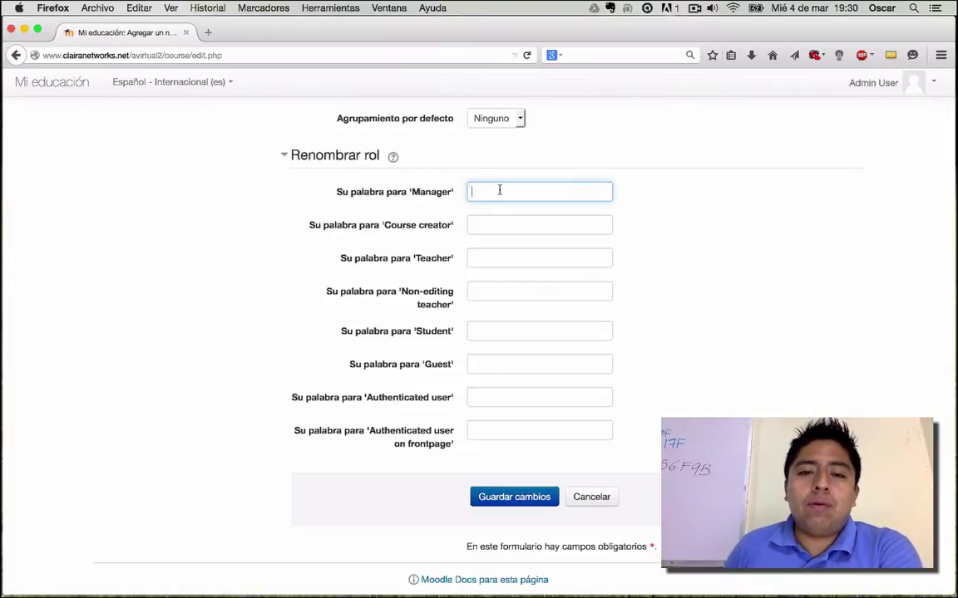
pyautogui.write('Director')
pyautogui.press('Tab')
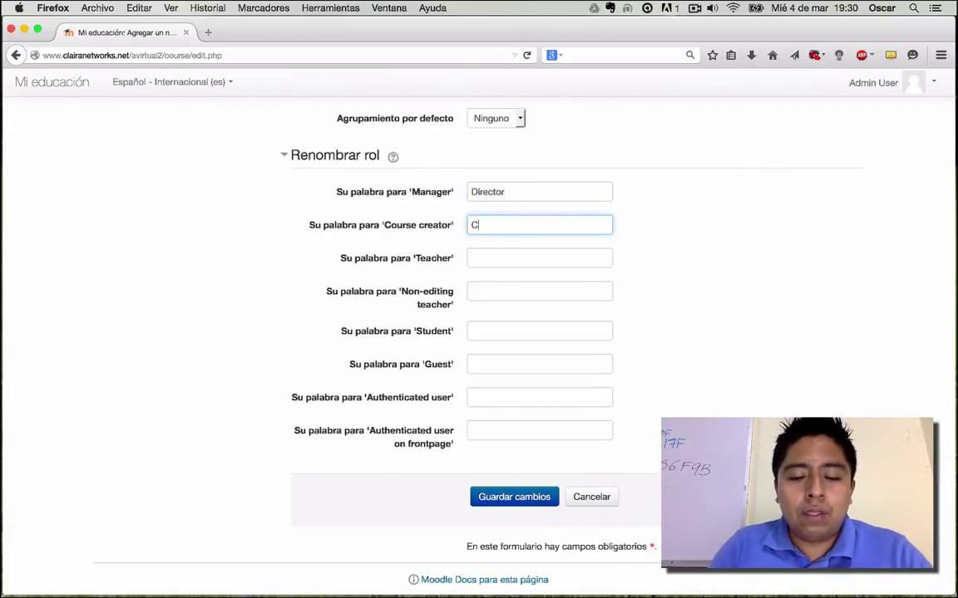
pyautogui.write('Creador de cursos')
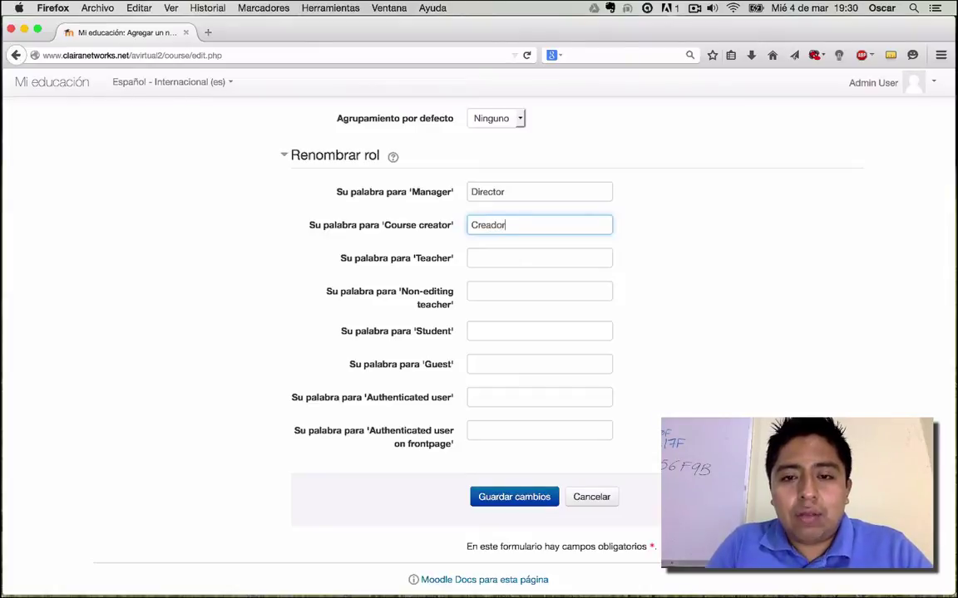
pyautogui.press('Tab')
pyautogui.write('Docente')
pyautogui.press('Tab')
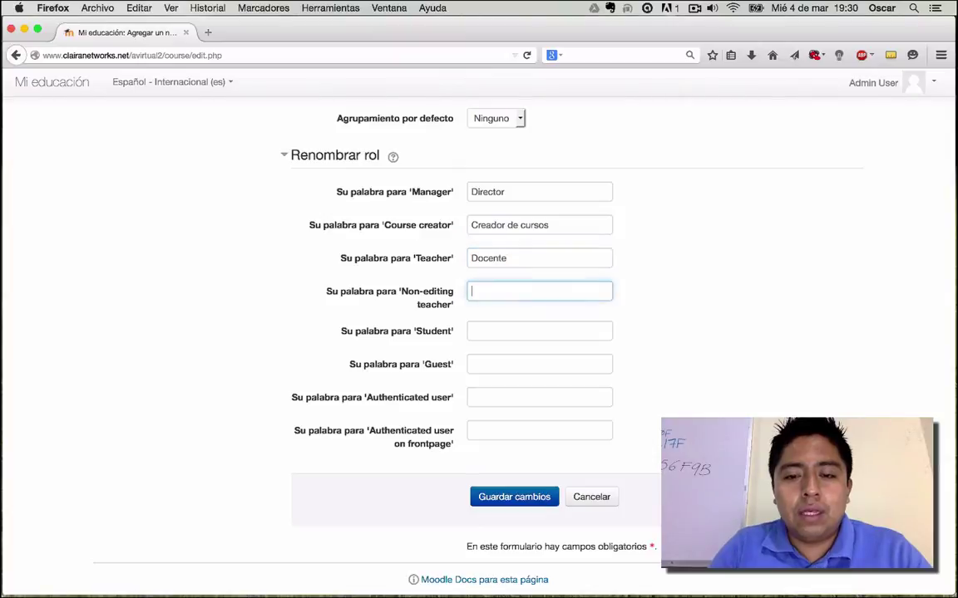
# - Rename the Non-editing teacher role to "Docente sin privilegio de edición"
pyautogui.write('Docente s')
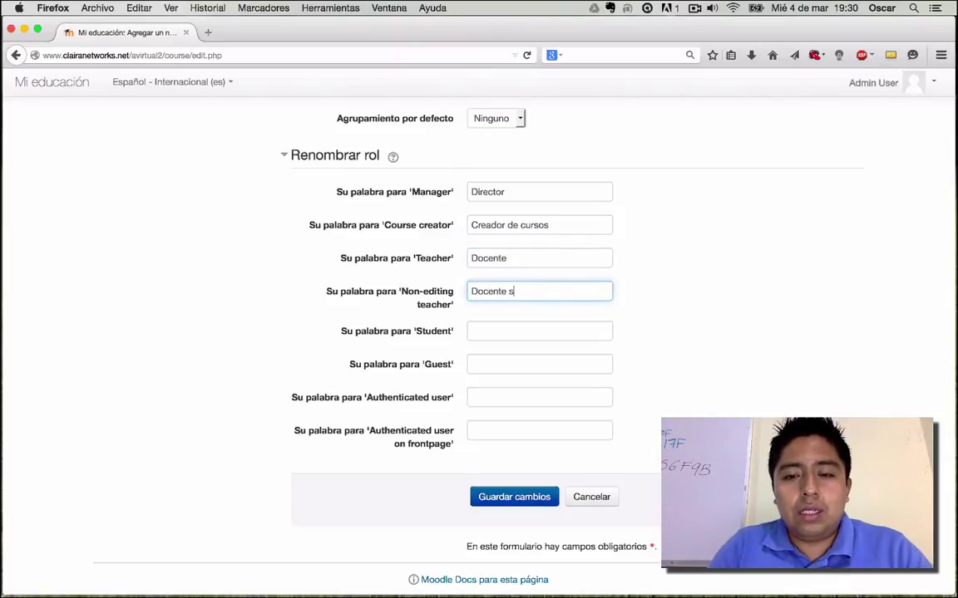
pyautogui.write('in edici')
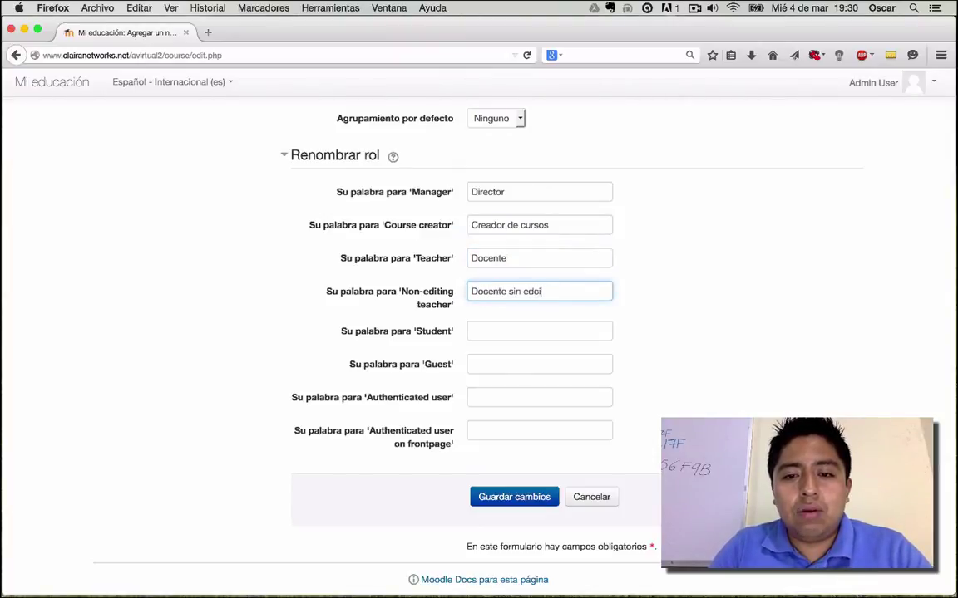
pyautogui.press('BackSpace')
pyautogui.press('BackSpace')
pyautogui.write('ición')
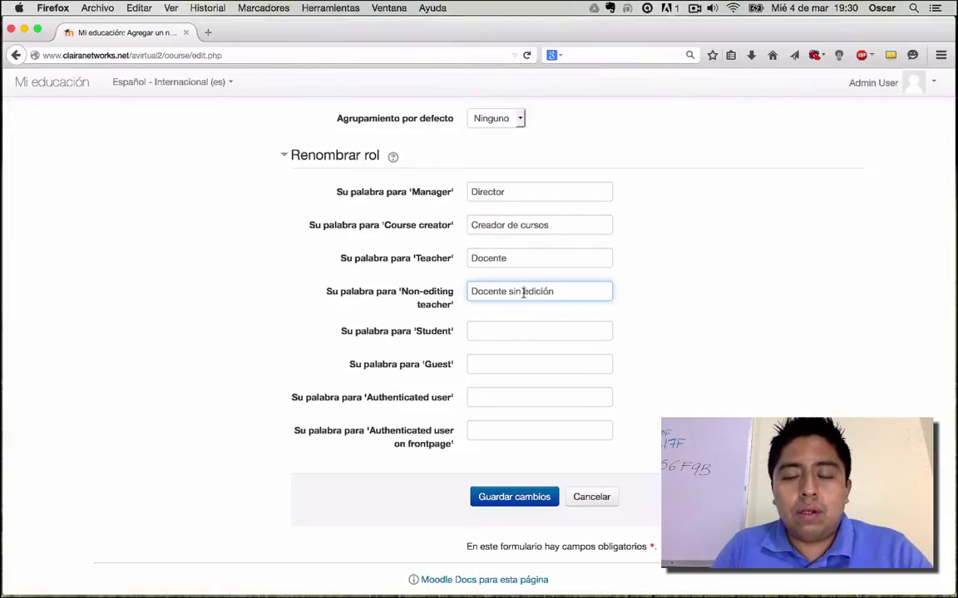
pyautogui.click(522, 292)
pyautogui.write('privilegio d')
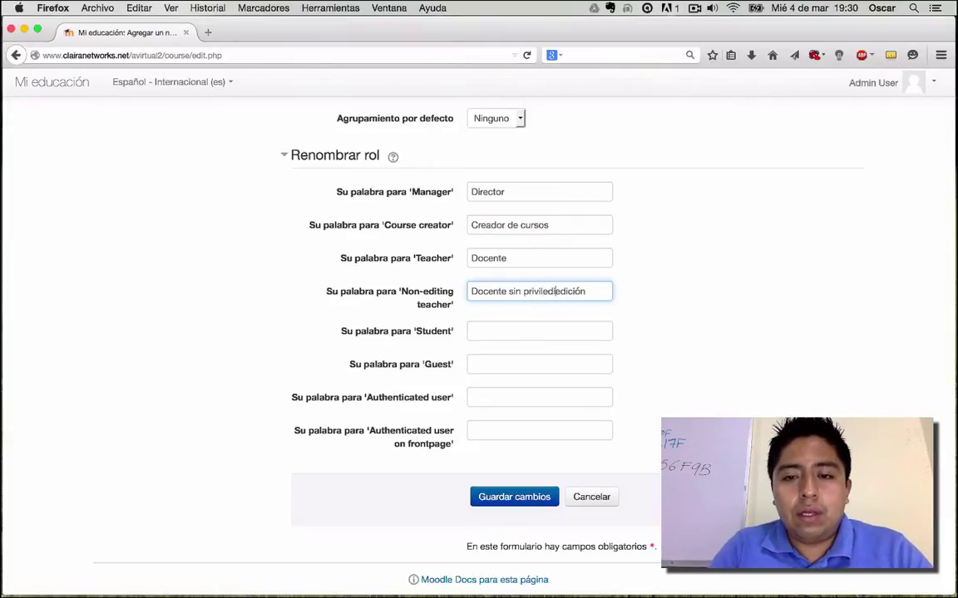
pyautogui.write('e edi')
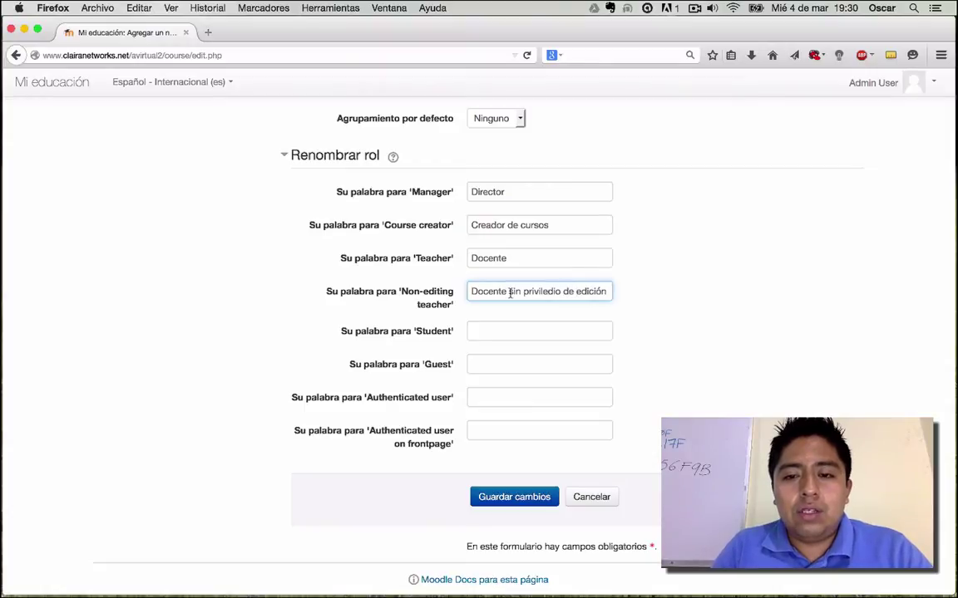
pyautogui.click(555, 292)
pyautogui.press('BackSpace')
pyautogui.write('g')
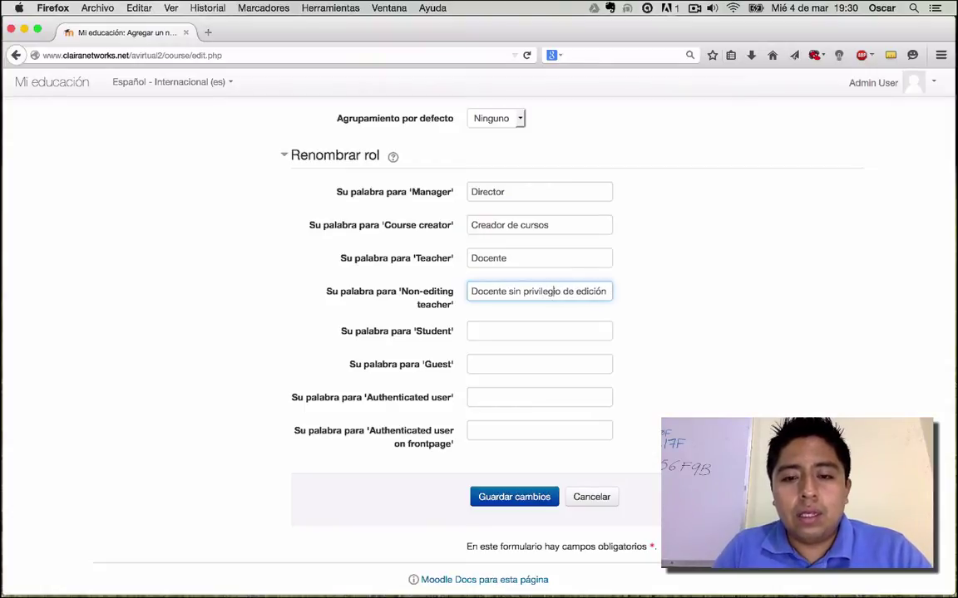
# - Rename the Student role to Estudiante, leaving the word for Guest empty
pyautogui.click(470, 330)
pyautogui.write('Es')
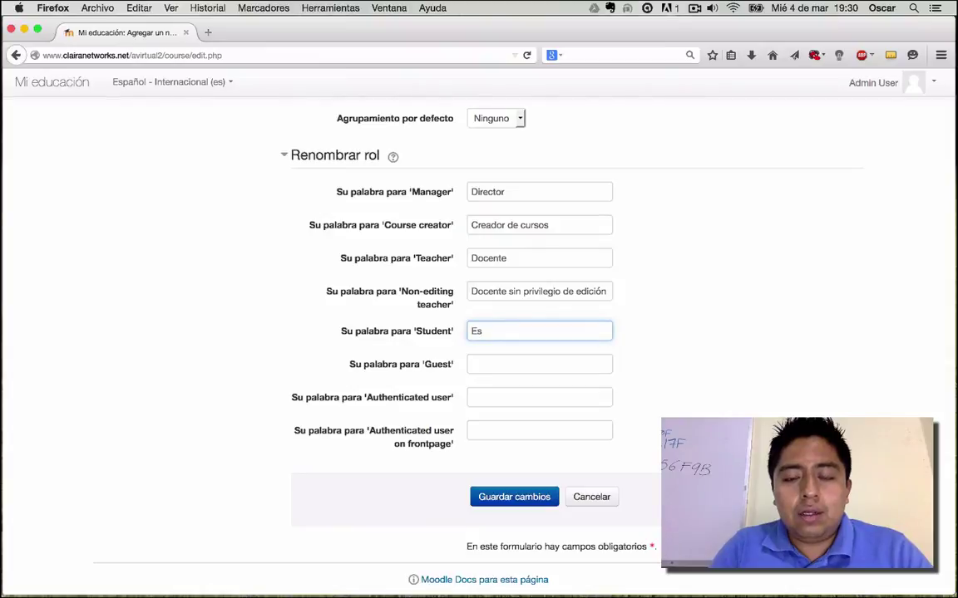
pyautogui.write('tudiante')
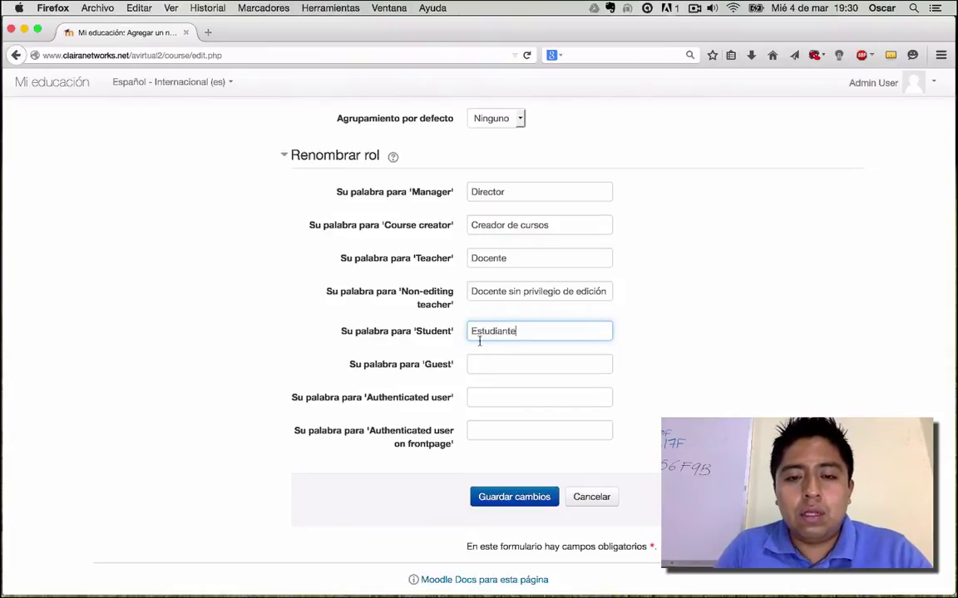
pyautogui.click(506, 363)
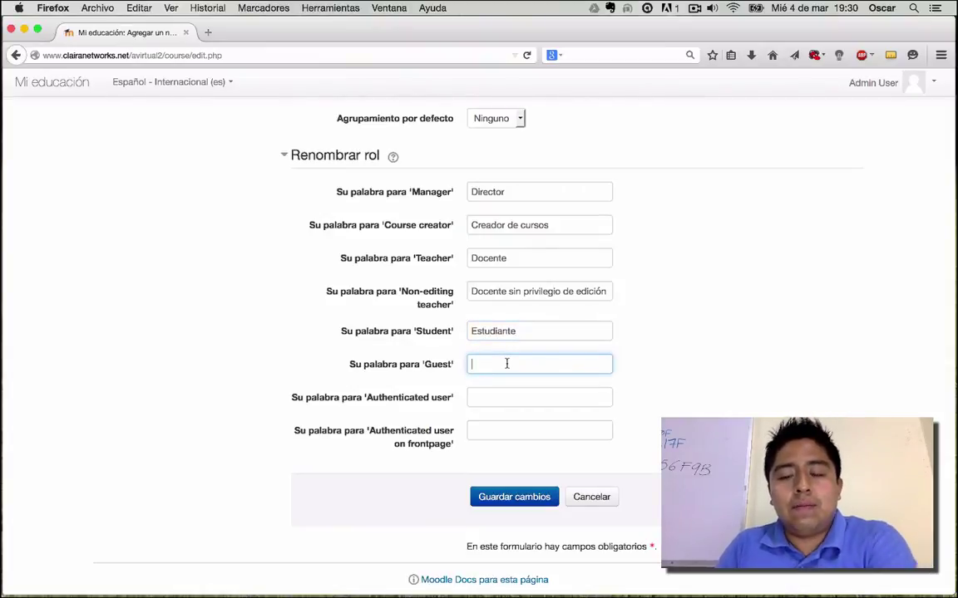
# - Review the completed form for the new course and save the changes
pyautogui.scroll(-2, 507, 363)
pyautogui.scroll(15, 507, 364)
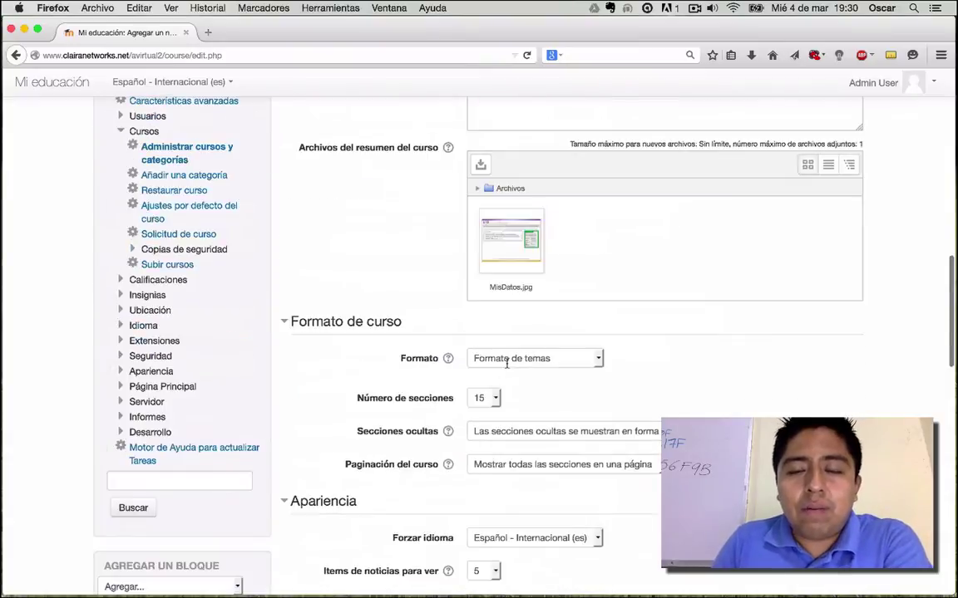
pyautogui.scroll(10, 506, 364)
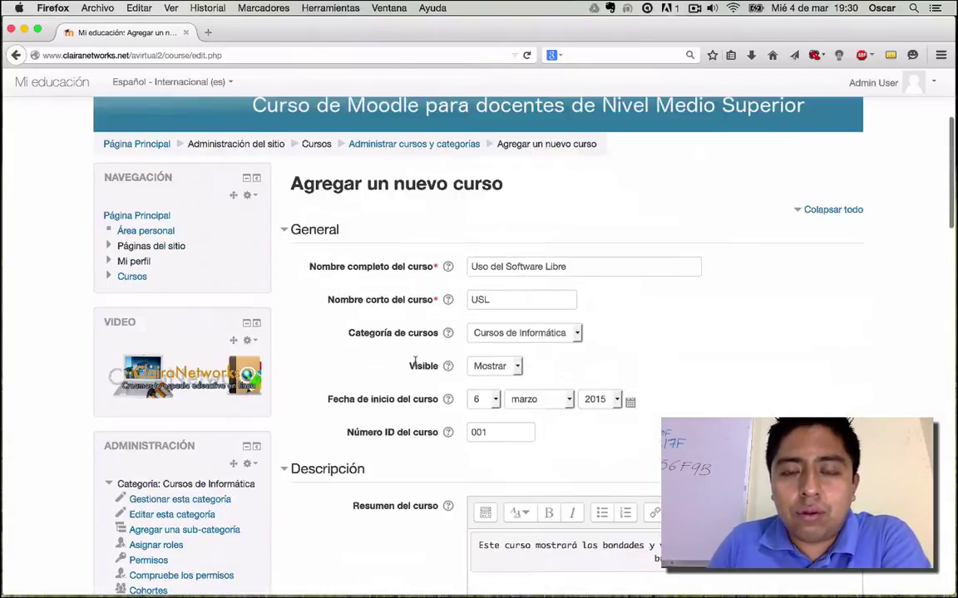
pyautogui.scroll(-20, 415, 362)
pyautogui.scroll(-3, 415, 362)
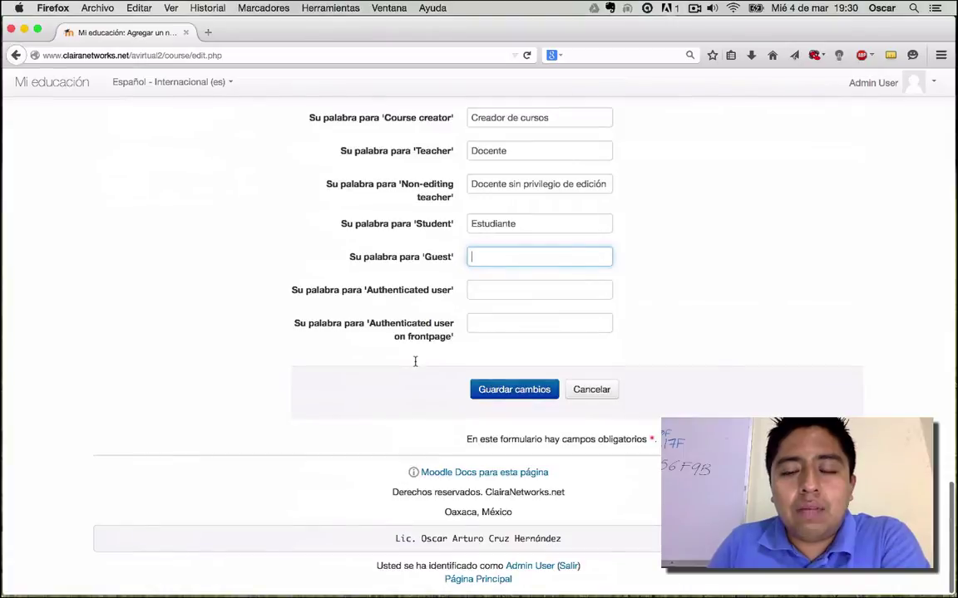
pyautogui.click(499, 391)
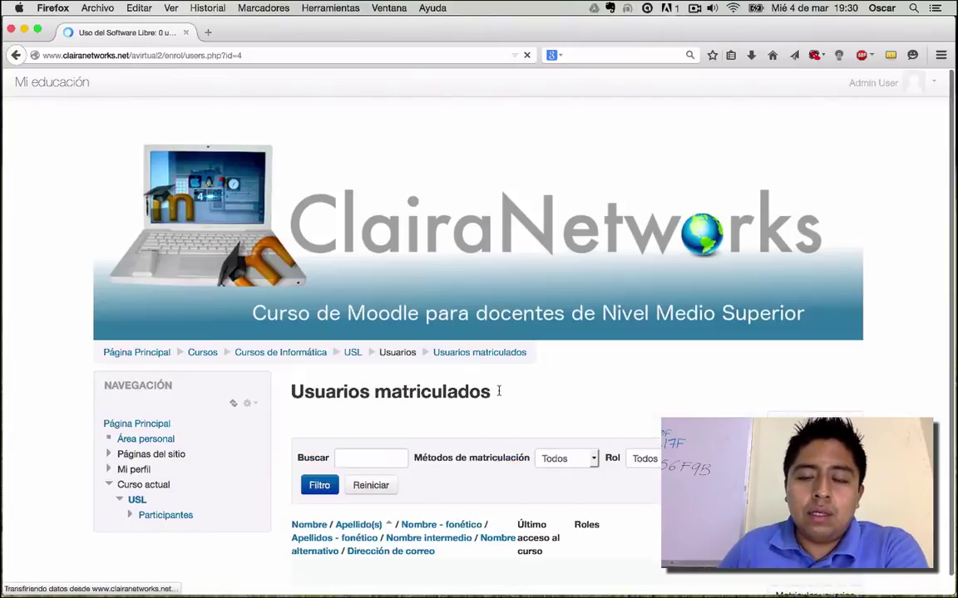
# - Enrol the first listed user in the course with the Docente role and finish the enrolment
pyautogui.scroll(-5, 499, 391)
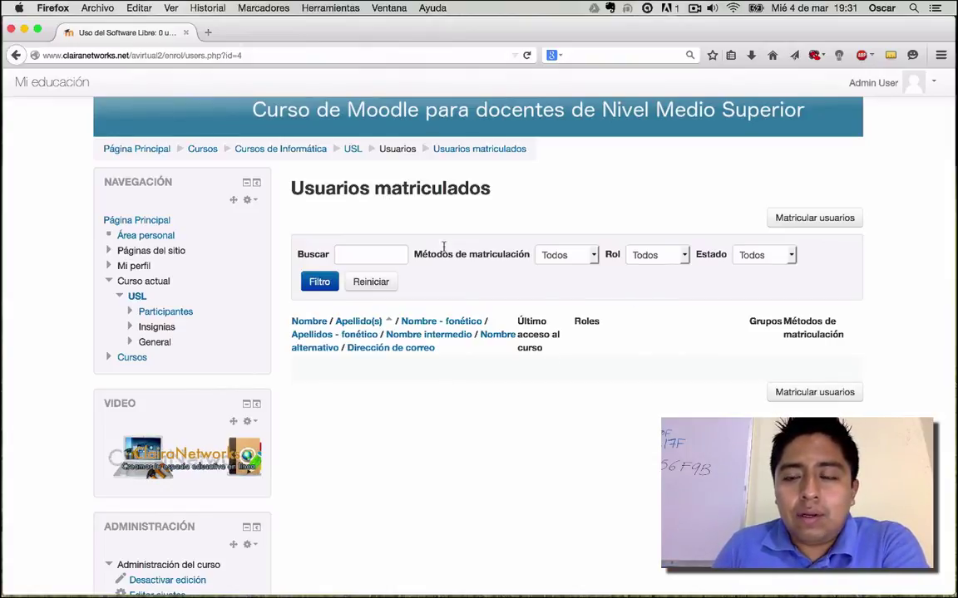
pyautogui.click(819, 218)
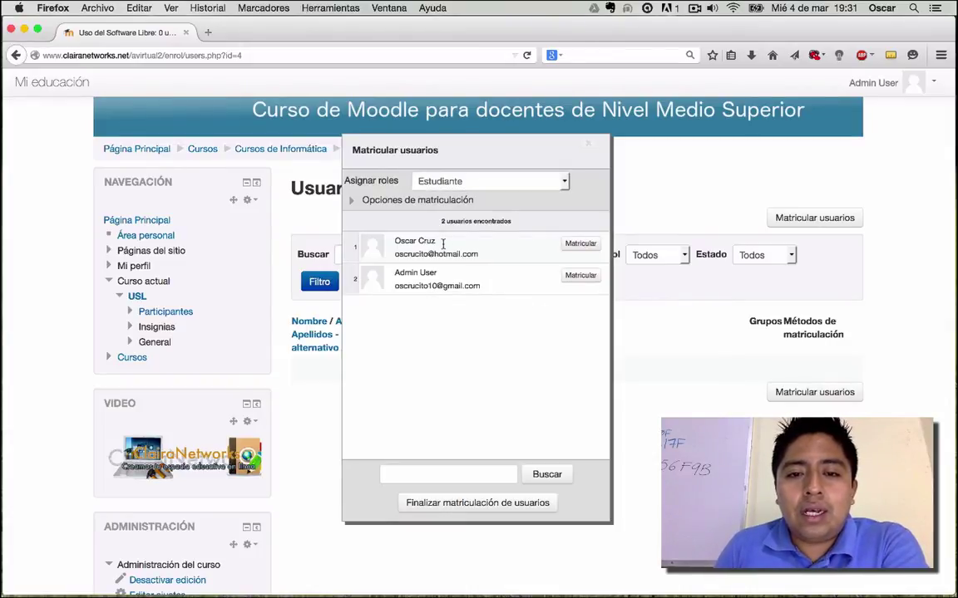
pyautogui.click(563, 181)
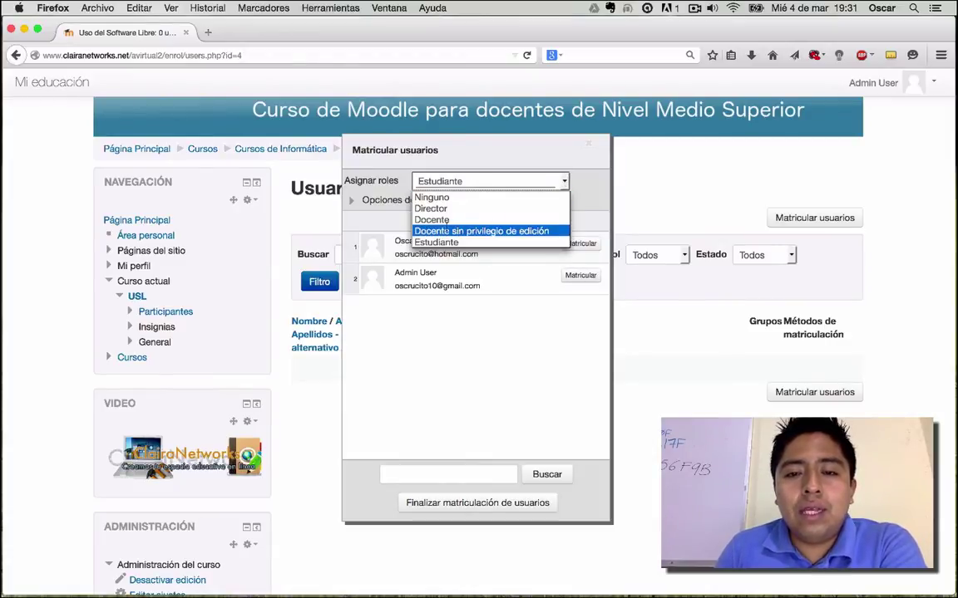
pyautogui.click(456, 219)
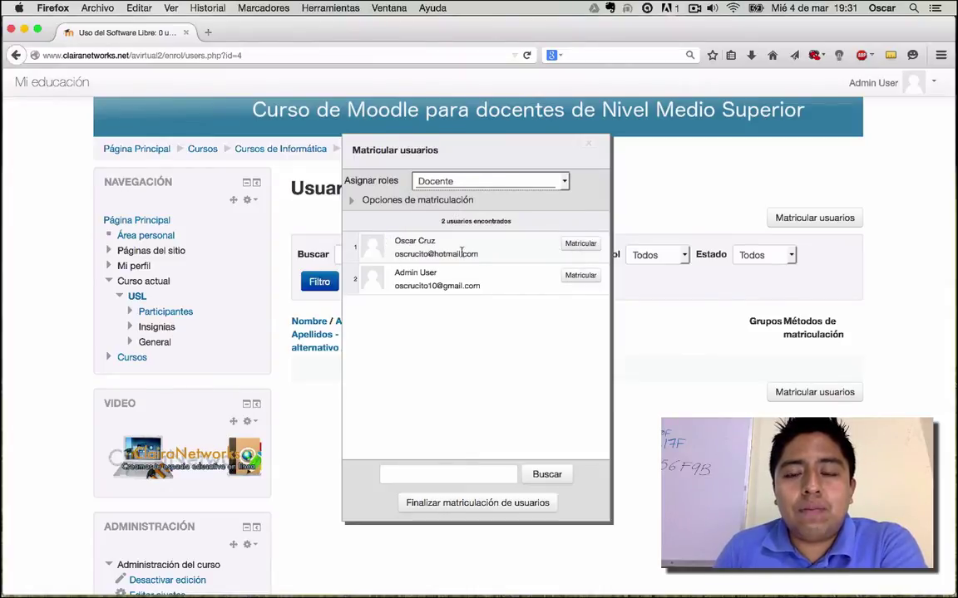
pyautogui.click(351, 201)
pyautogui.click(350, 201)
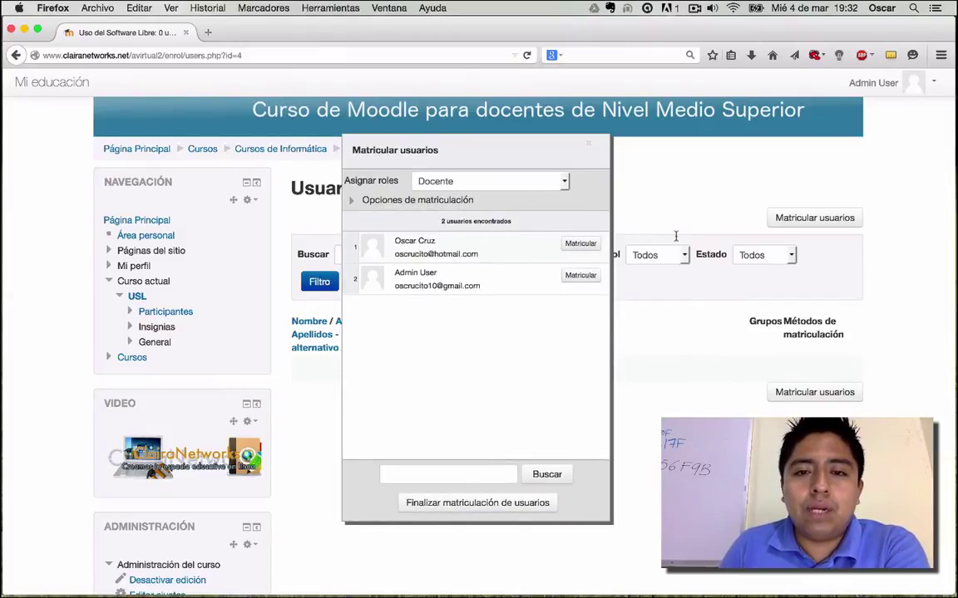
pyautogui.click(580, 245)
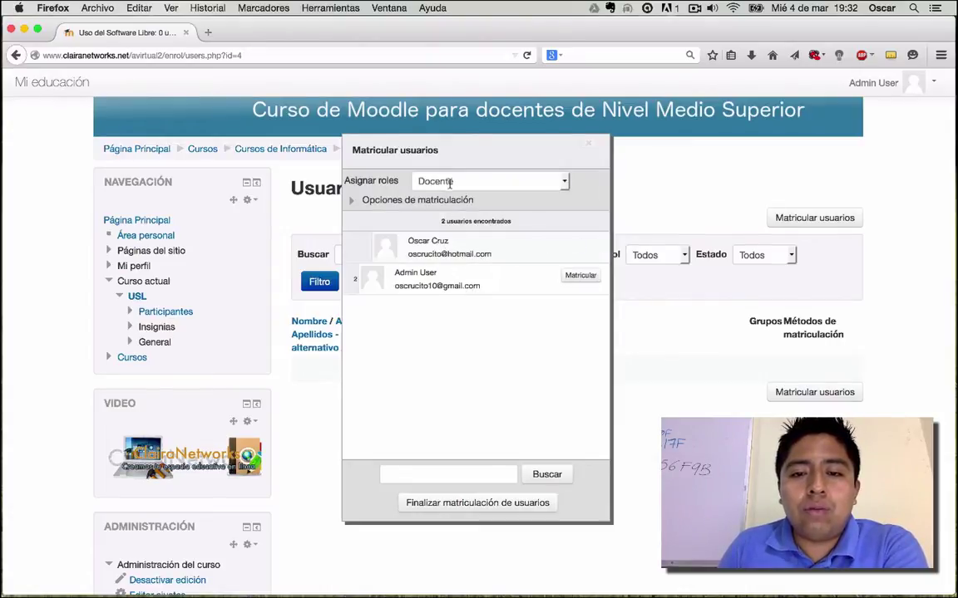
pyautogui.click(466, 503)
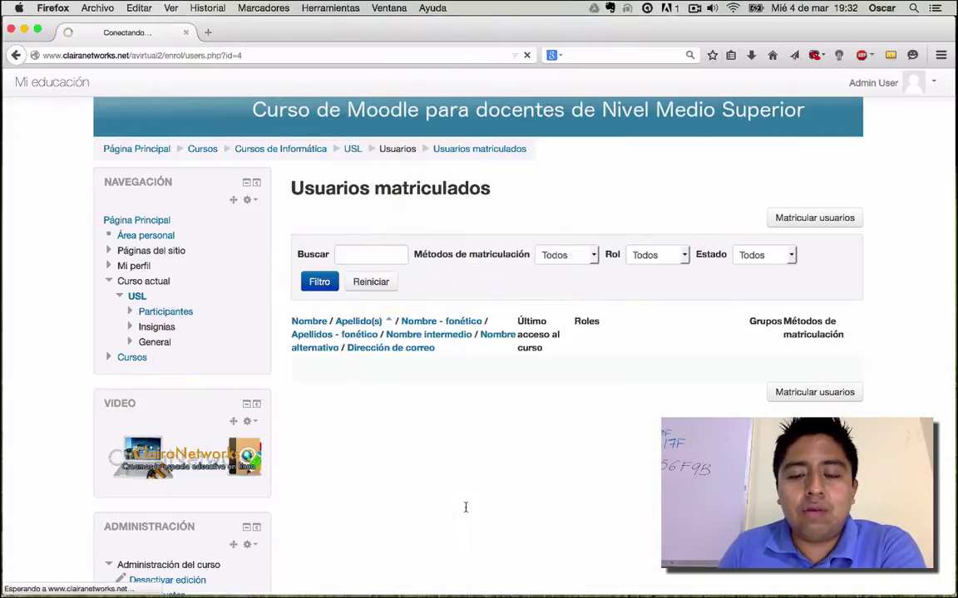
# - Examine the course's list of enrolled users and the options in its navigation and administration blocks
pyautogui.scroll(-6, 451, 368)
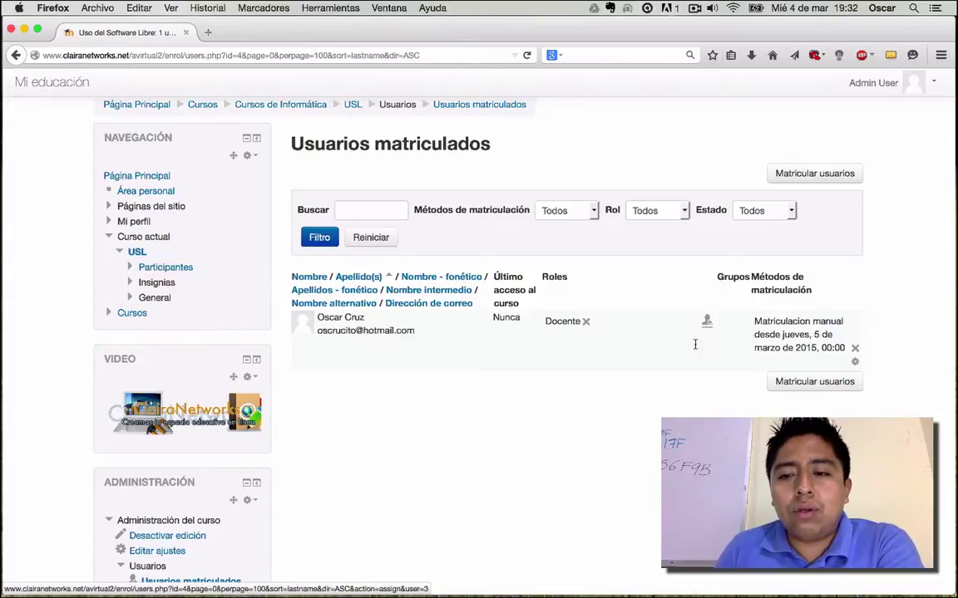
pyautogui.scroll(-3, 678, 414)
pyautogui.scroll(-10, 677, 413)
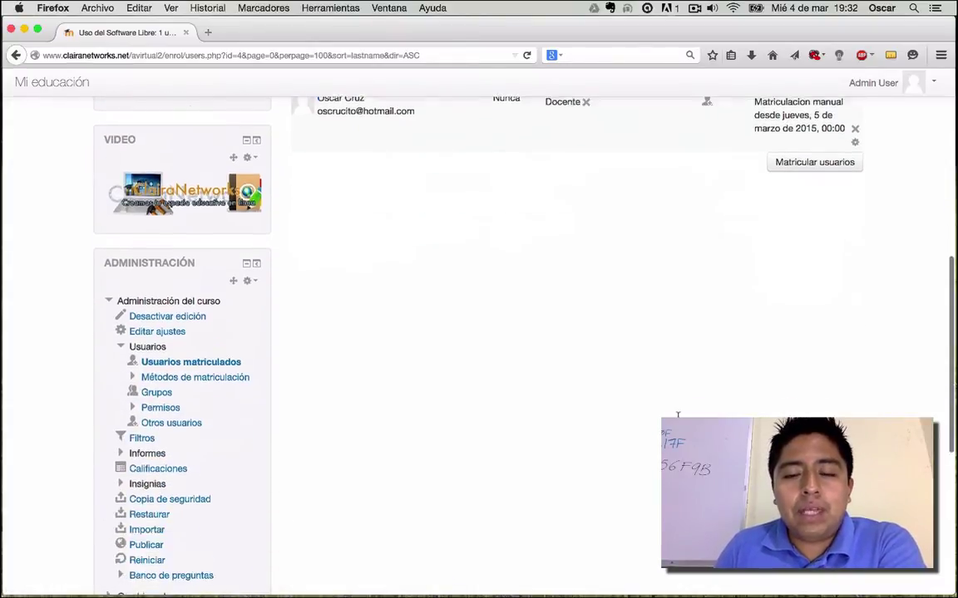
pyautogui.scroll(-3, 678, 414)
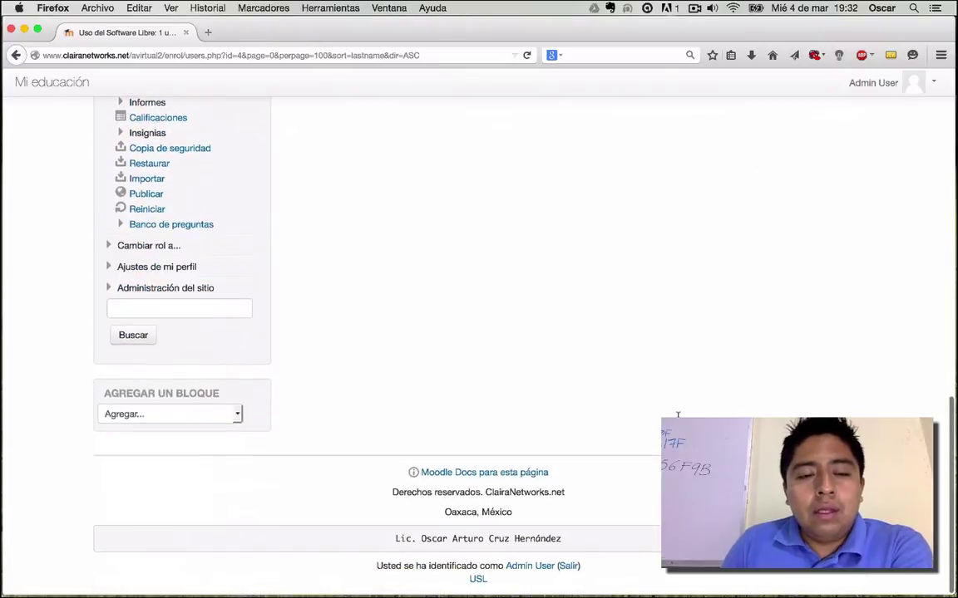
pyautogui.scroll(5, 678, 414)
pyautogui.scroll(10, 677, 414)
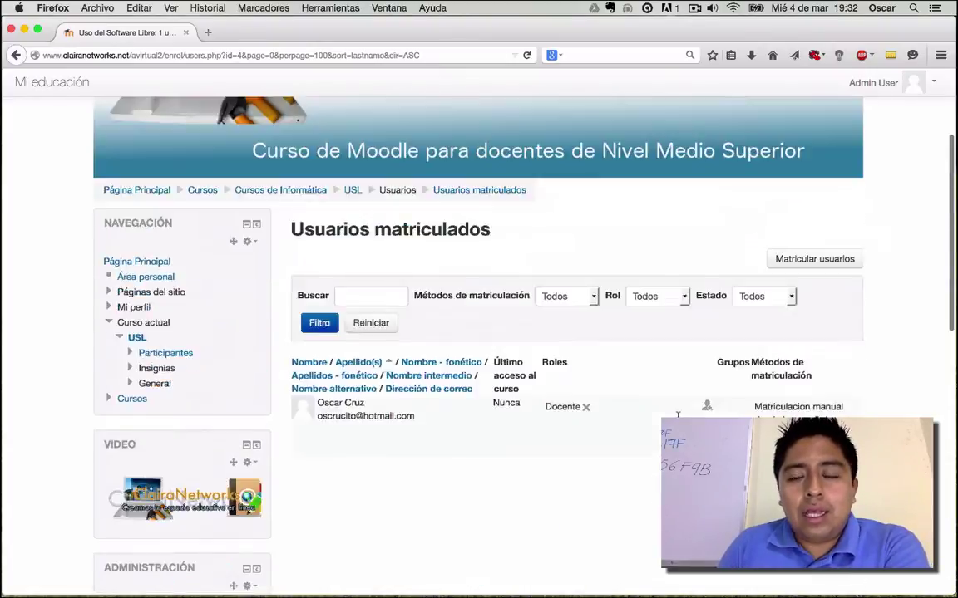
pyautogui.scroll(-5, 678, 414)
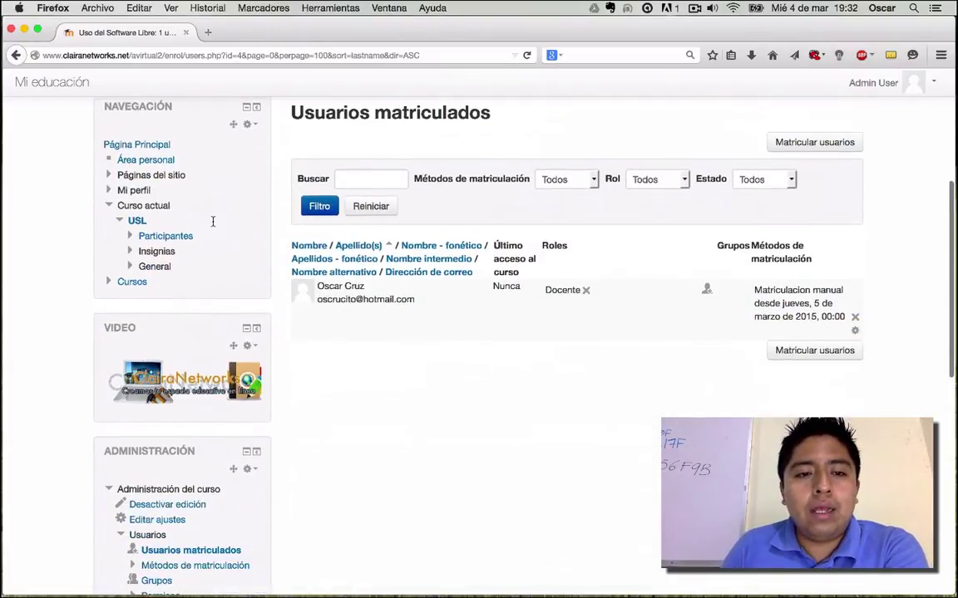
pyautogui.scroll(-5, 34, 333)
pyautogui.scroll(5, 35, 335)
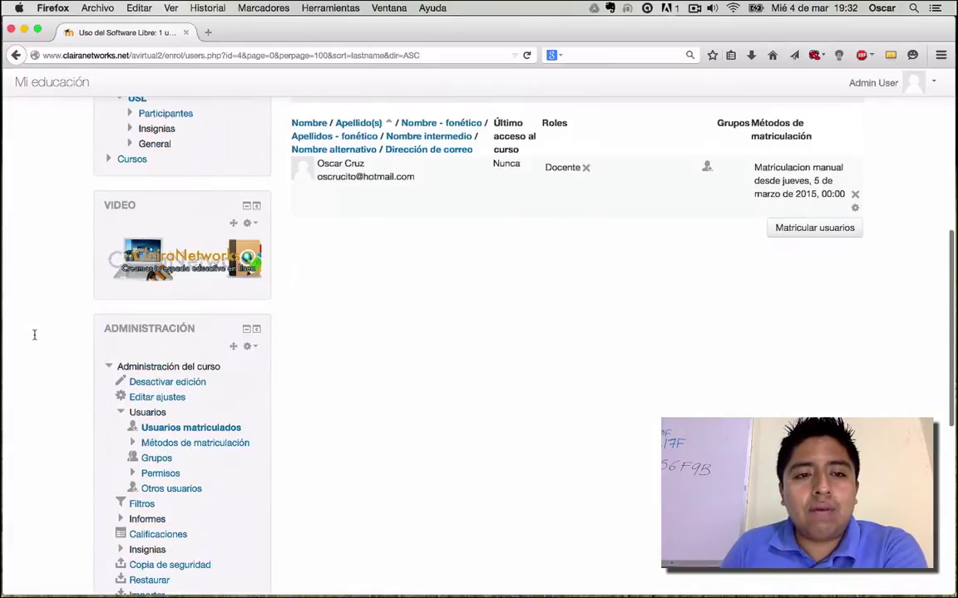
# - Open the USL course page and look over its topic sections and side blocks
pyautogui.click(135, 216)
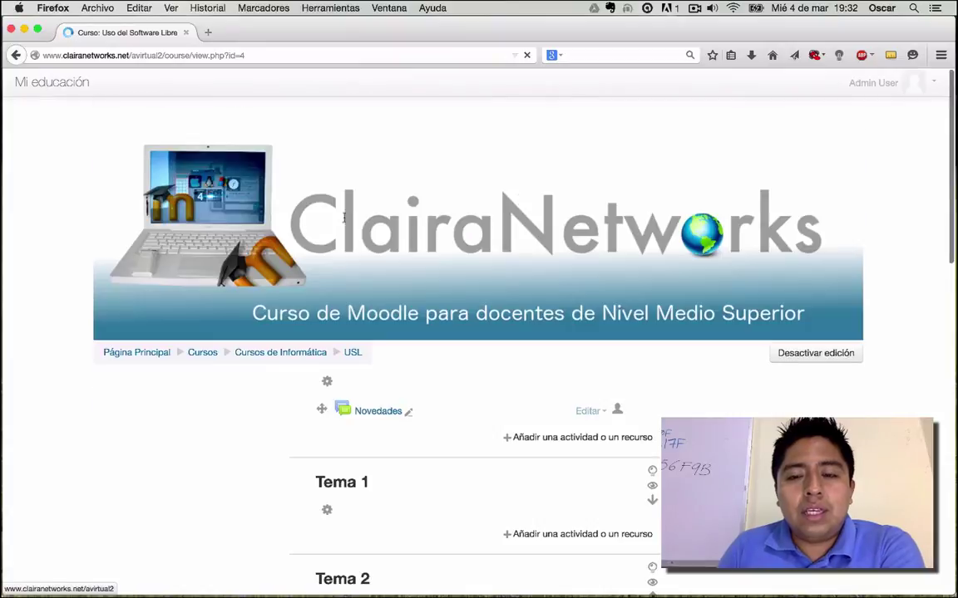
pyautogui.scroll(-2, 792, 344)
pyautogui.scroll(-3, 792, 344)
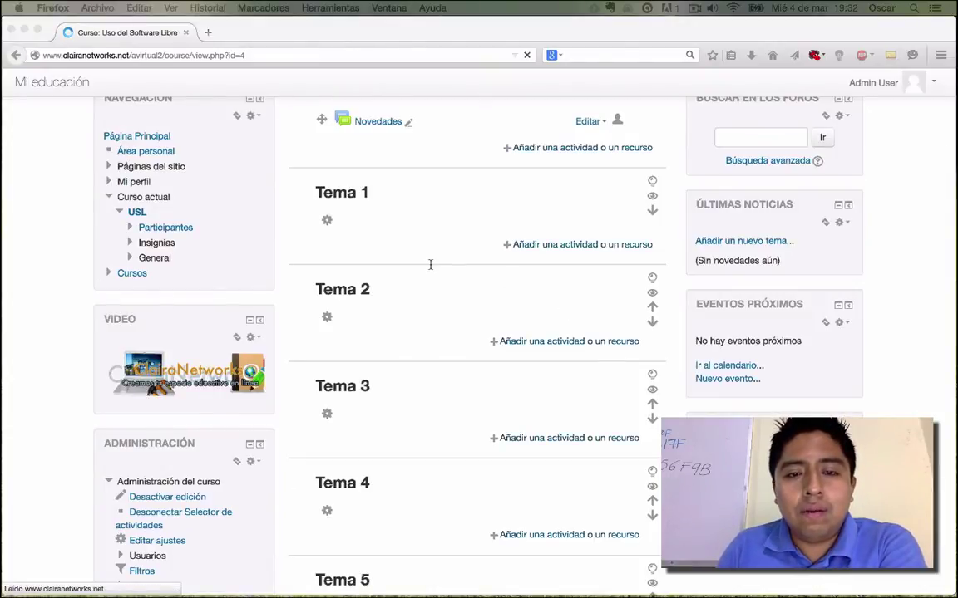
# - Look over the USL course page and open the activity and resource chooser for Tema 1
pyautogui.scroll(3, 429, 264)
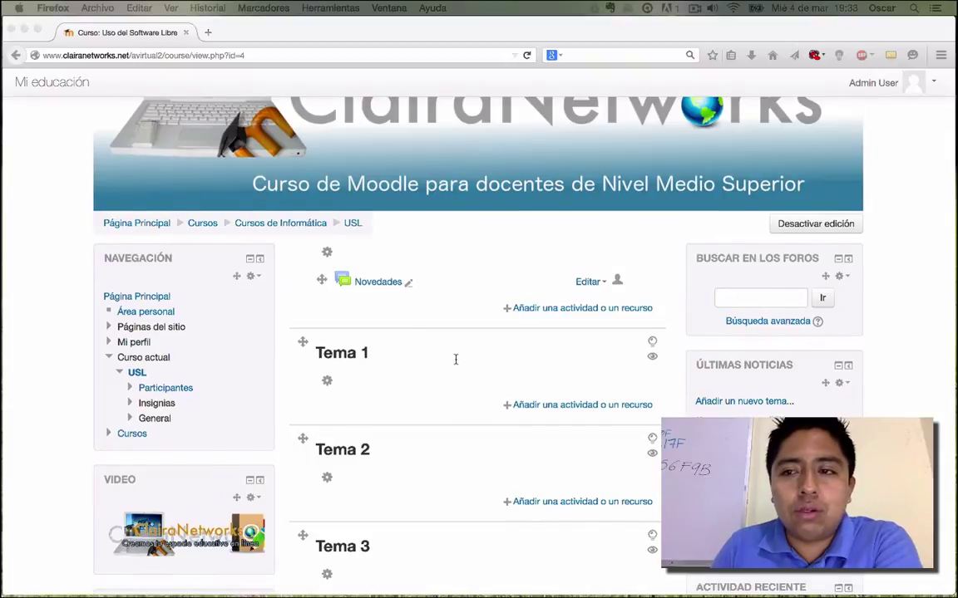
pyautogui.scroll(2, 455, 359)
pyautogui.scroll(3, 455, 359)
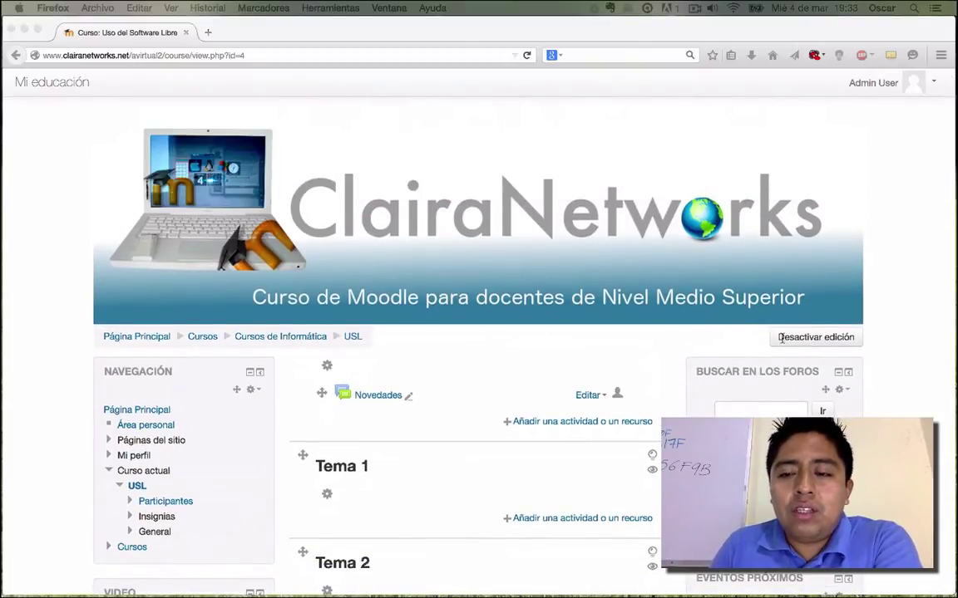
pyautogui.scroll(-3, 594, 364)
pyautogui.scroll(-3, 594, 364)
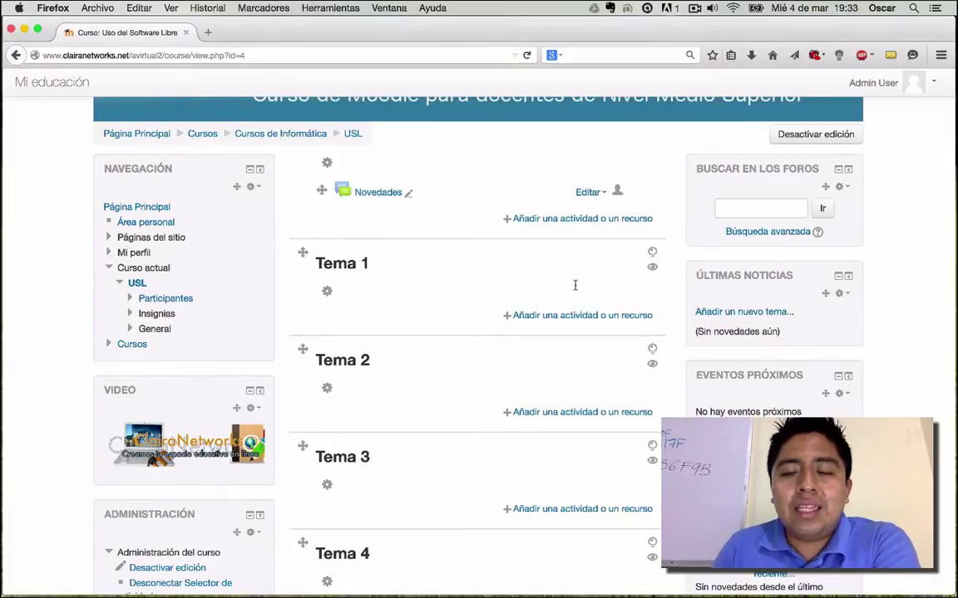
pyautogui.click(567, 315)
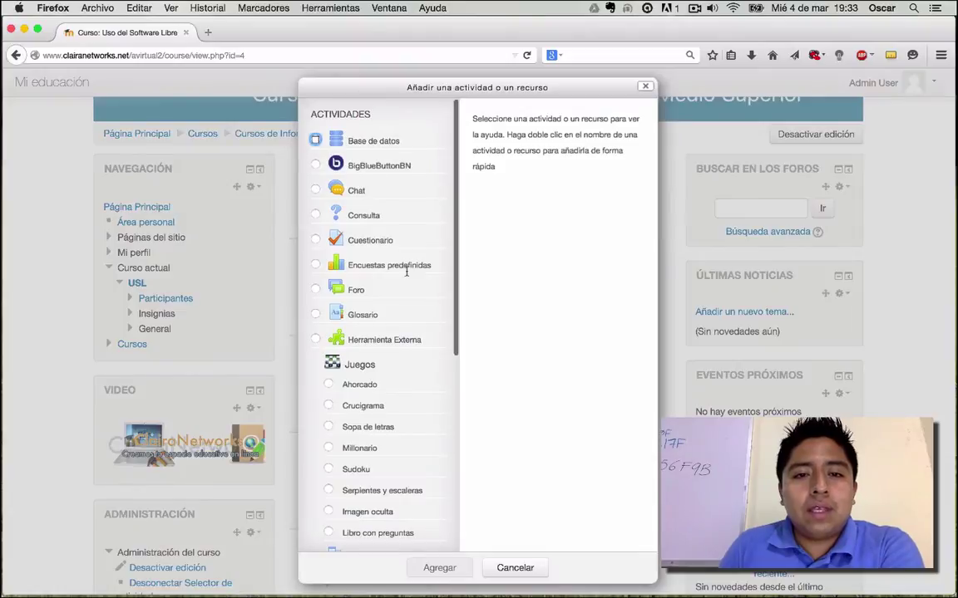
# - Look through the full list of activities, games and resources offered in the chooser
pyautogui.scroll(-3, 407, 272)
pyautogui.scroll(-5, 406, 272)
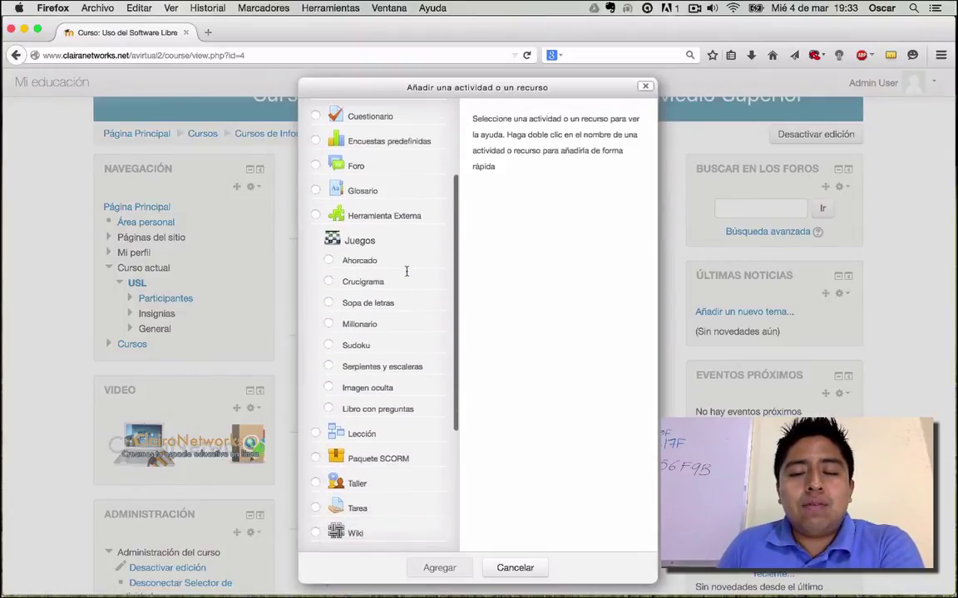
pyautogui.scroll(-4, 407, 272)
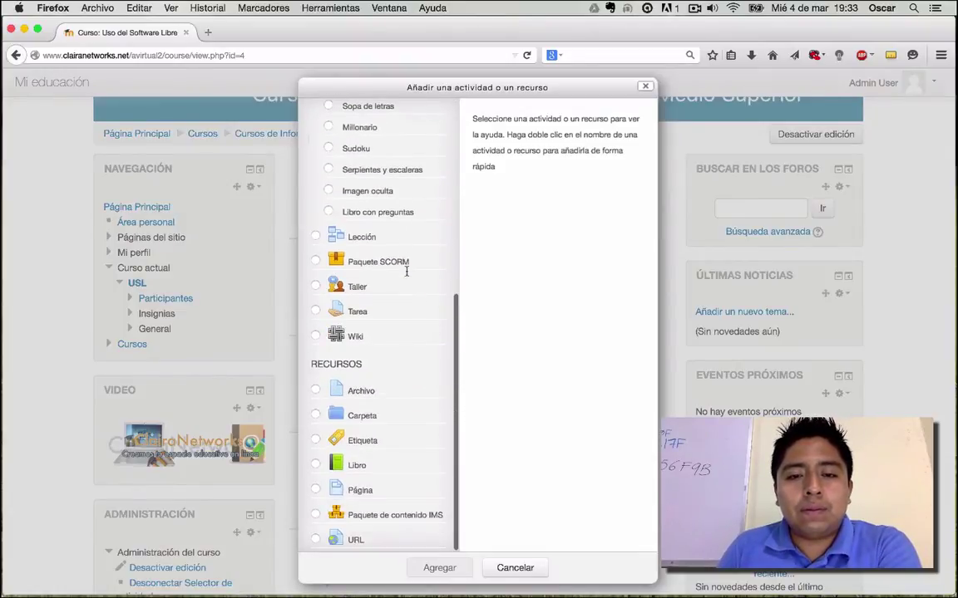
pyautogui.scroll(9, 406, 272)
pyautogui.scroll(3, 407, 272)
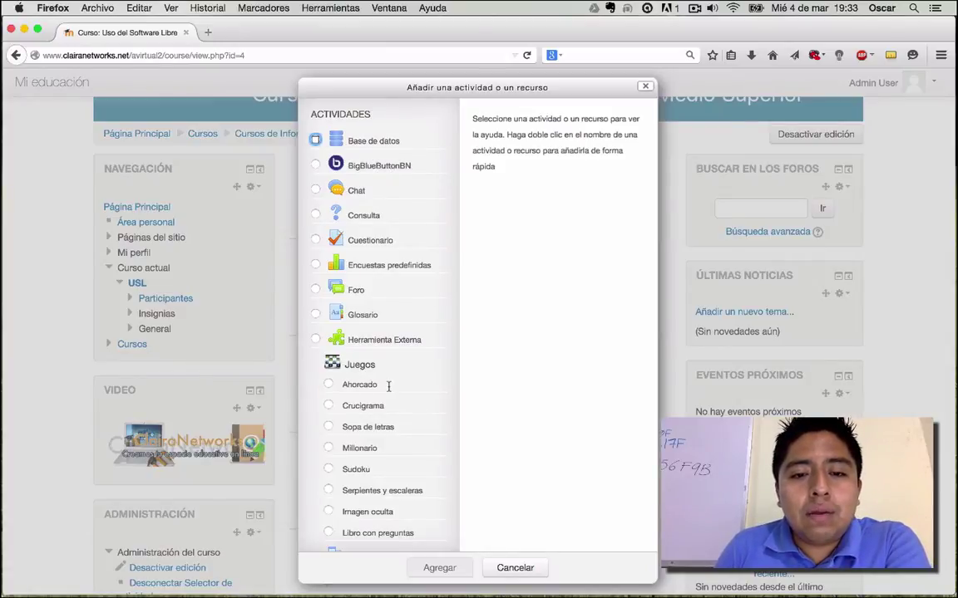
pyautogui.scroll(-2, 387, 385)
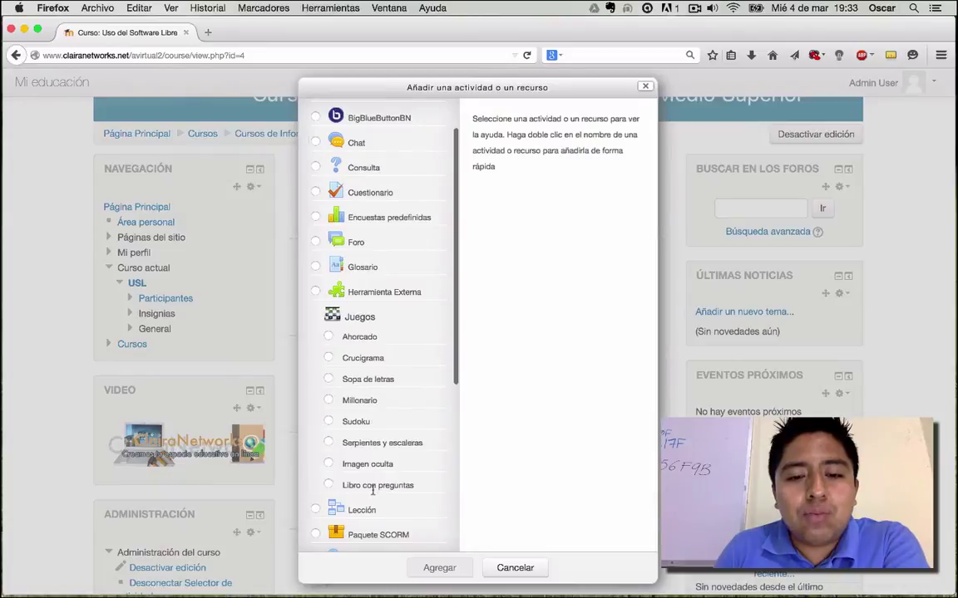
pyautogui.scroll(2, 366, 321)
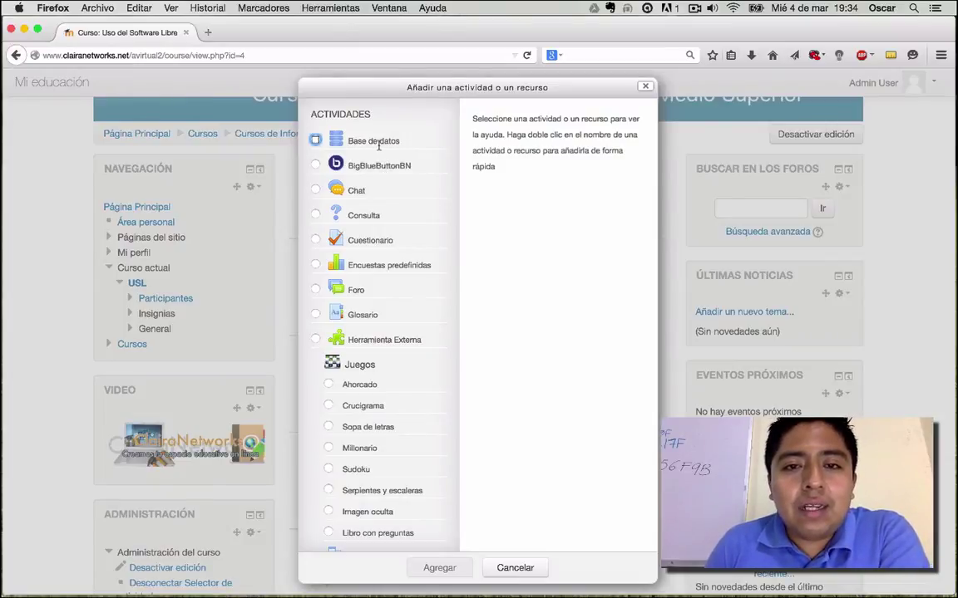
# - Read the descriptions of the Base de datos, BigBlueButtonBN, Chat, Consulta and Cuestionario activities
pyautogui.click(378, 146)
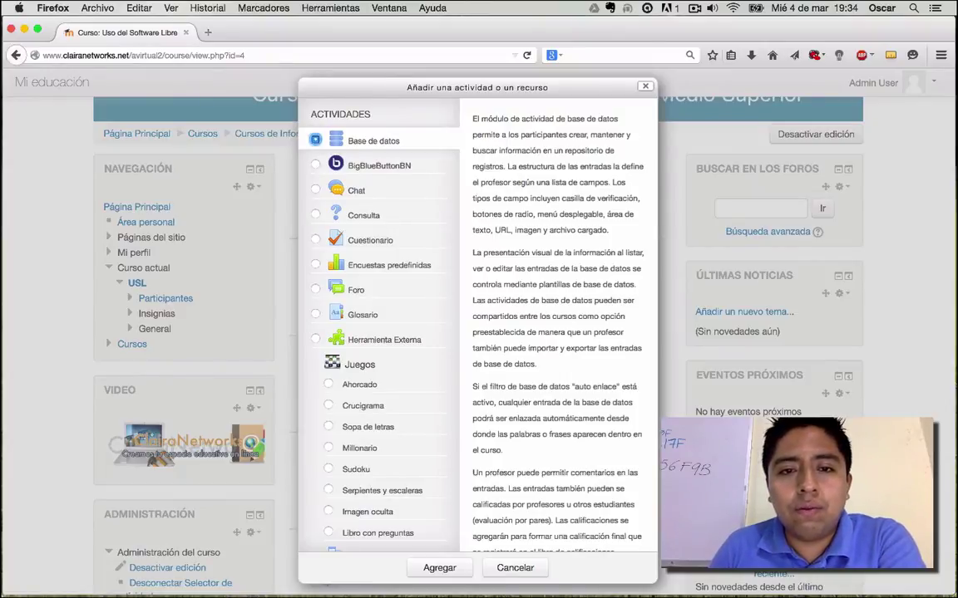
pyautogui.click(377, 164)
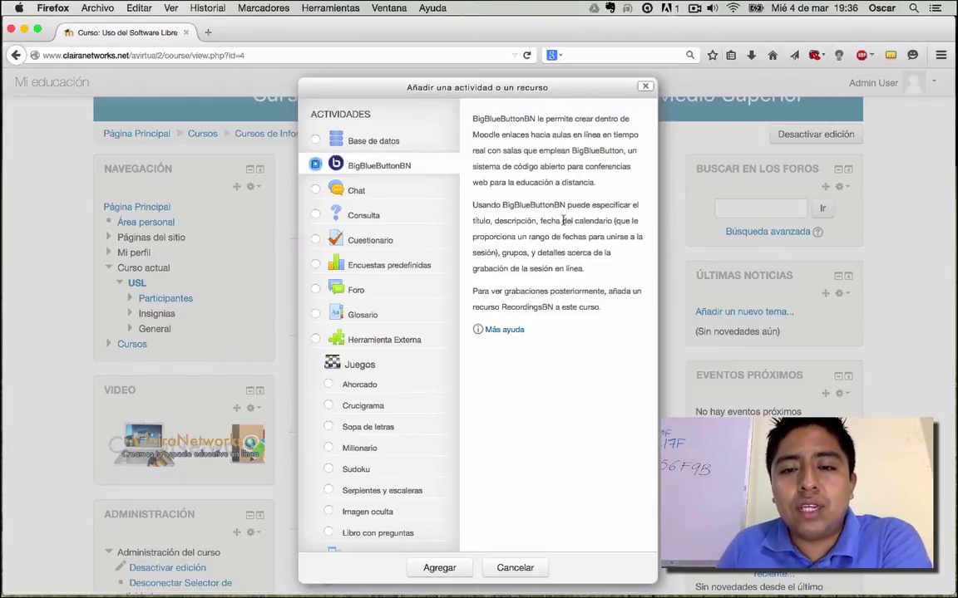
pyautogui.click(360, 187)
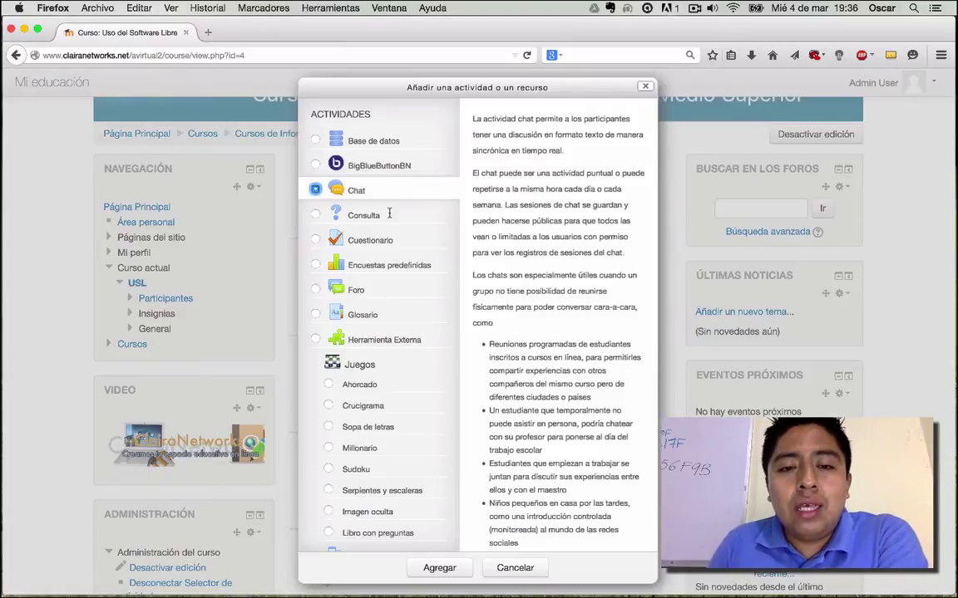
pyautogui.click(354, 212)
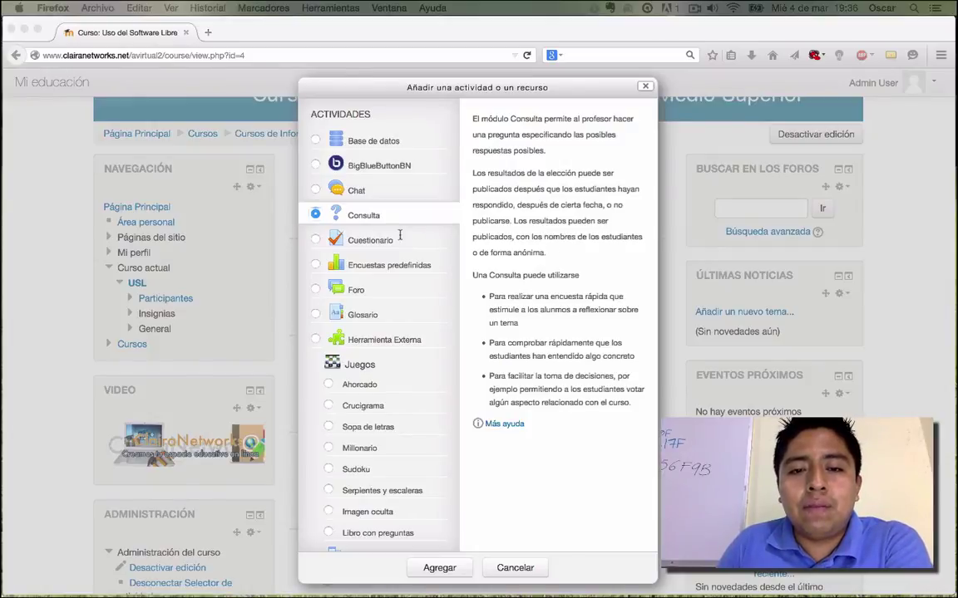
pyautogui.click(345, 213)
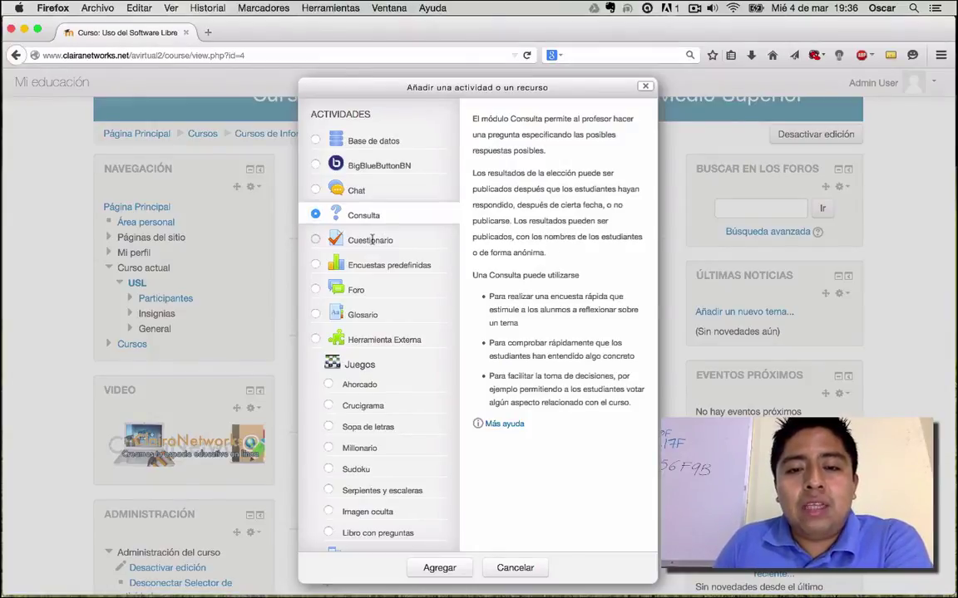
pyautogui.click(371, 239)
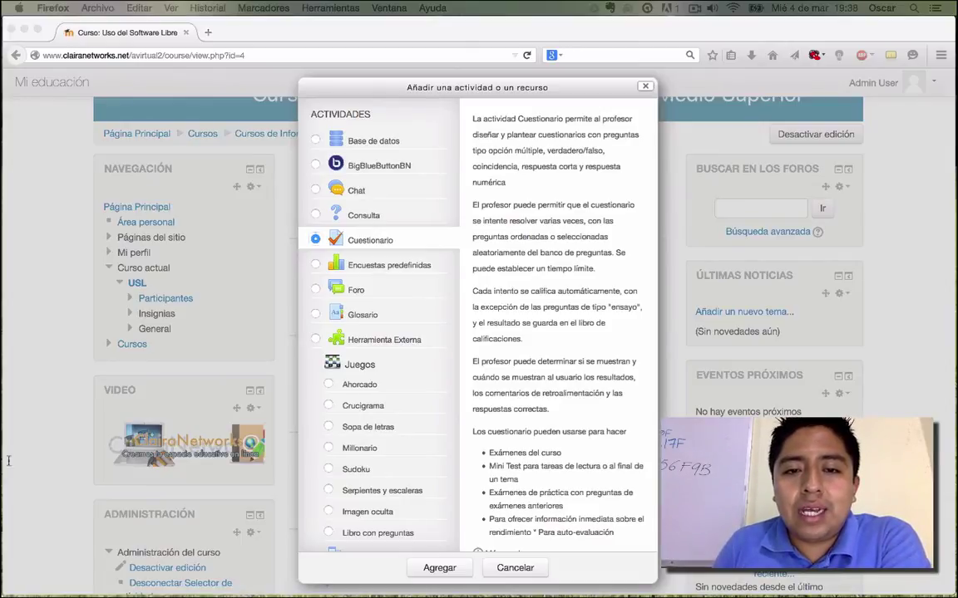
pyautogui.scroll(-1, 532, 307)
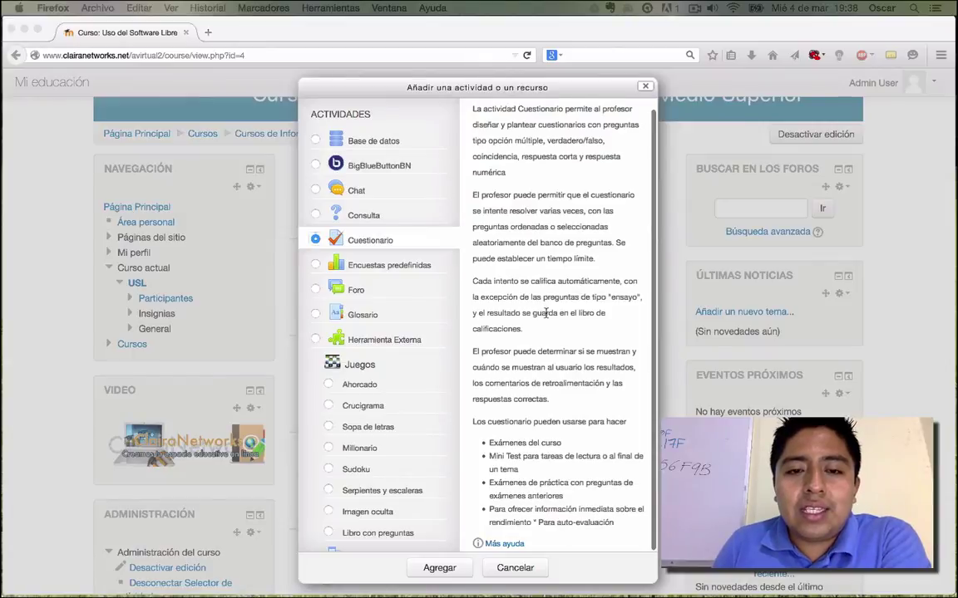
# - Read the descriptions of the Encuestas predefinidas and Foro activities, including the suggested uses of forums
pyautogui.click(374, 266)
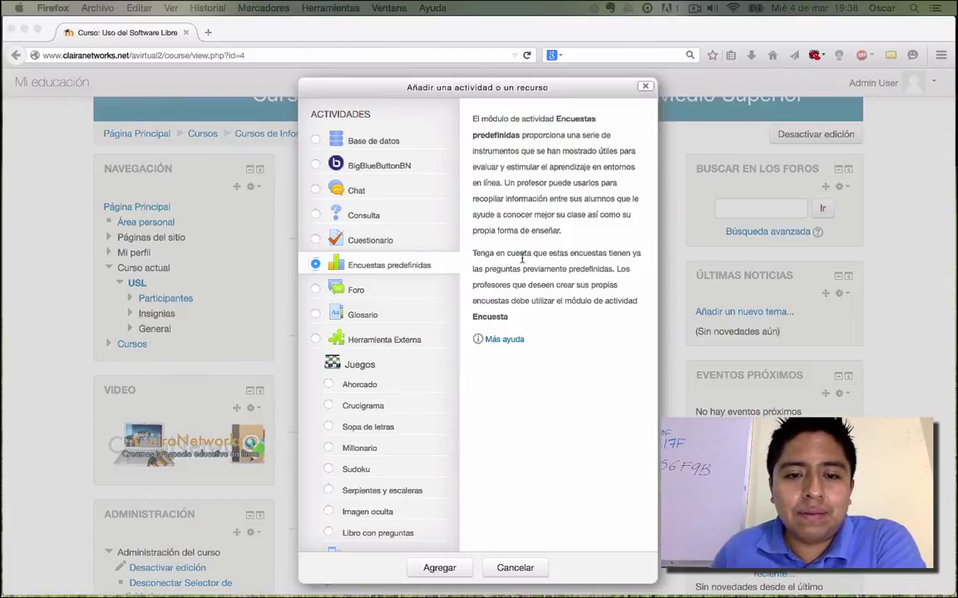
pyautogui.click(349, 261)
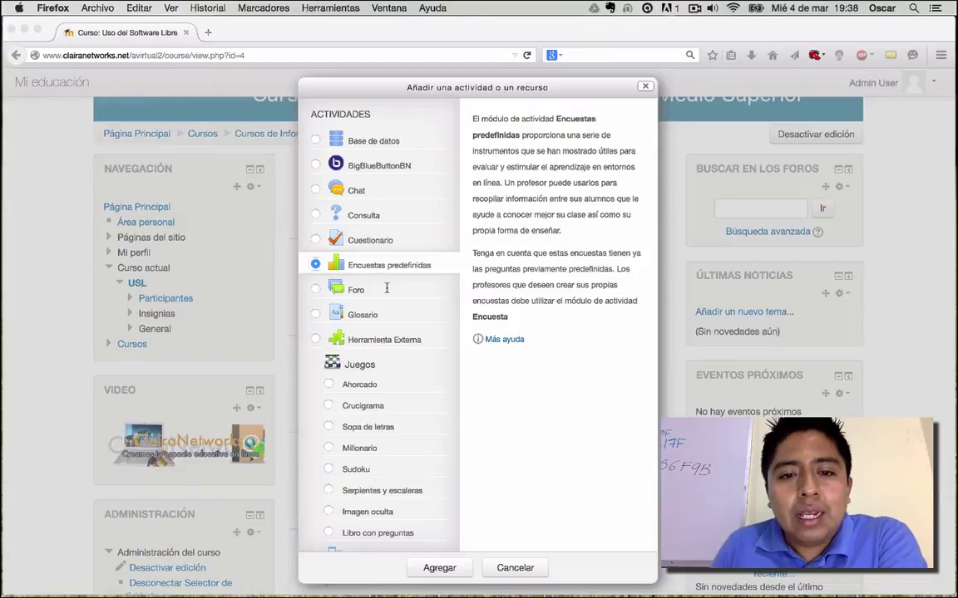
pyautogui.click(362, 288)
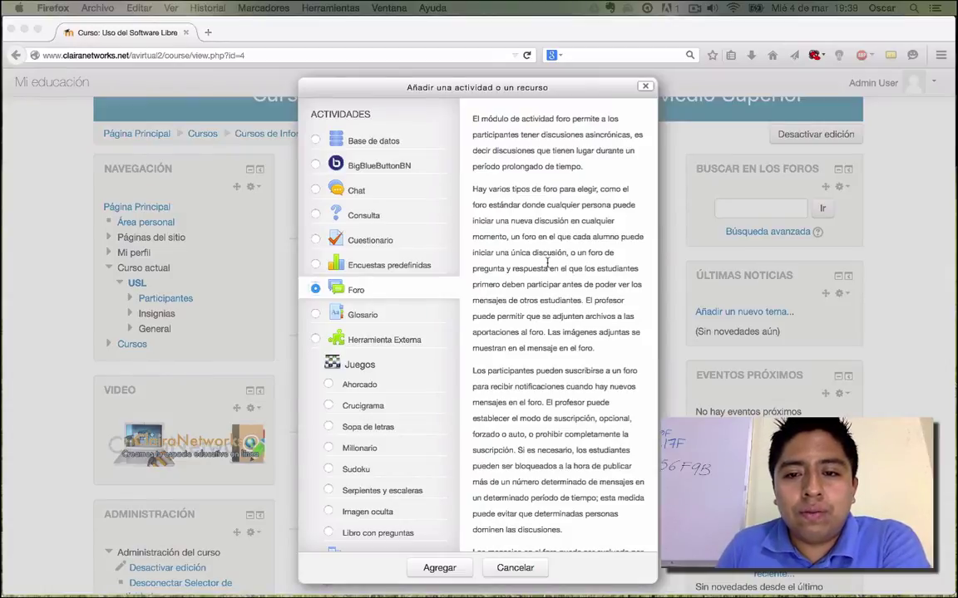
pyautogui.scroll(-4, 546, 262)
pyautogui.scroll(-5, 547, 261)
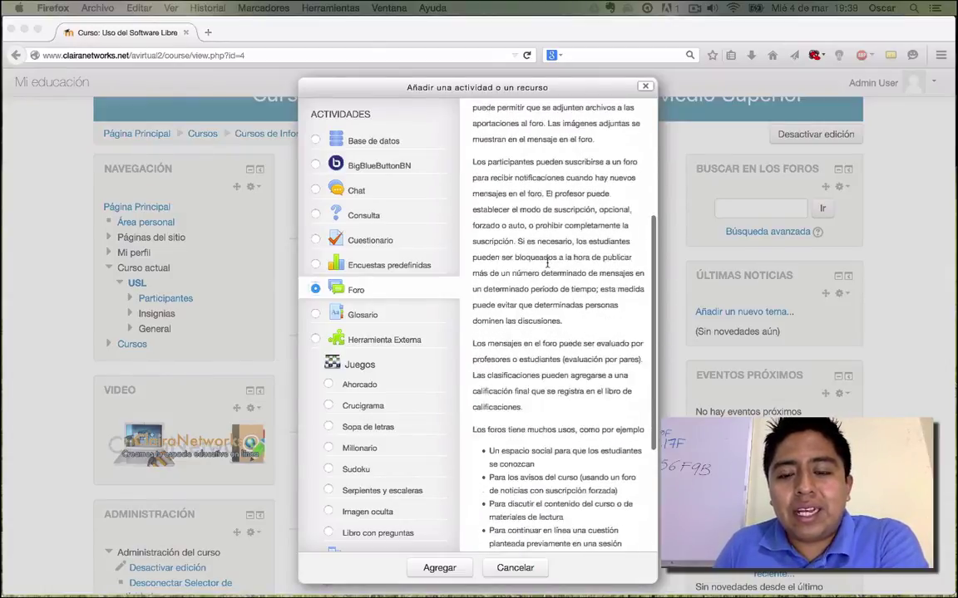
pyautogui.scroll(-2, 547, 261)
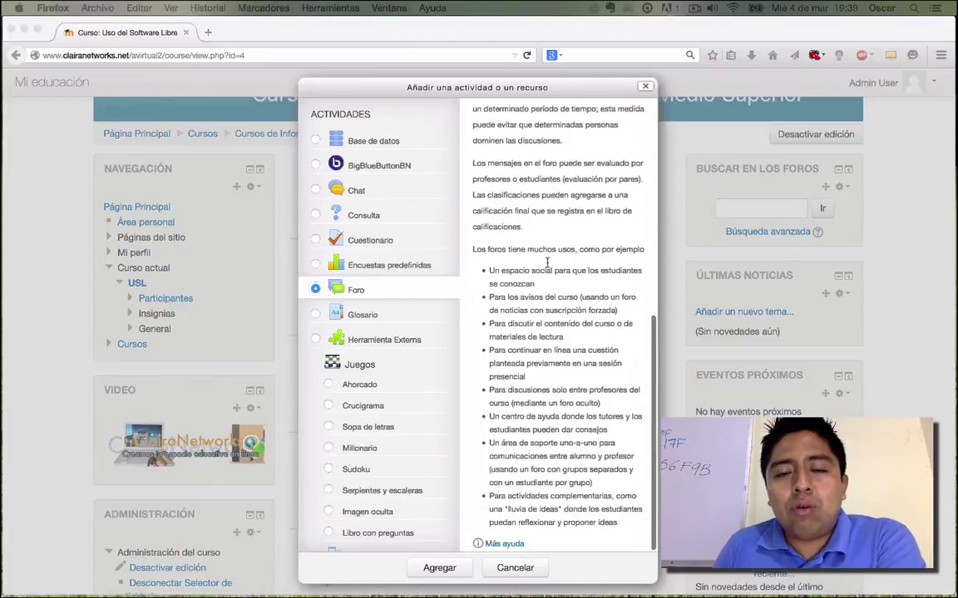
pyautogui.scroll(10, 547, 262)
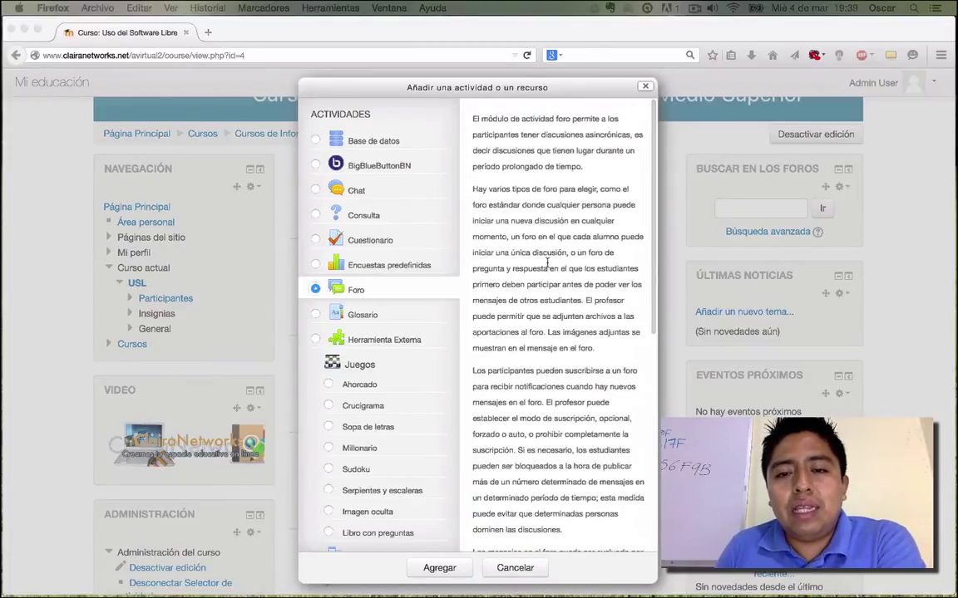
pyautogui.scroll(-1, 547, 261)
# - Read the descriptions of the Glosario and Herramienta Externa activities
pyautogui.click(346, 316)
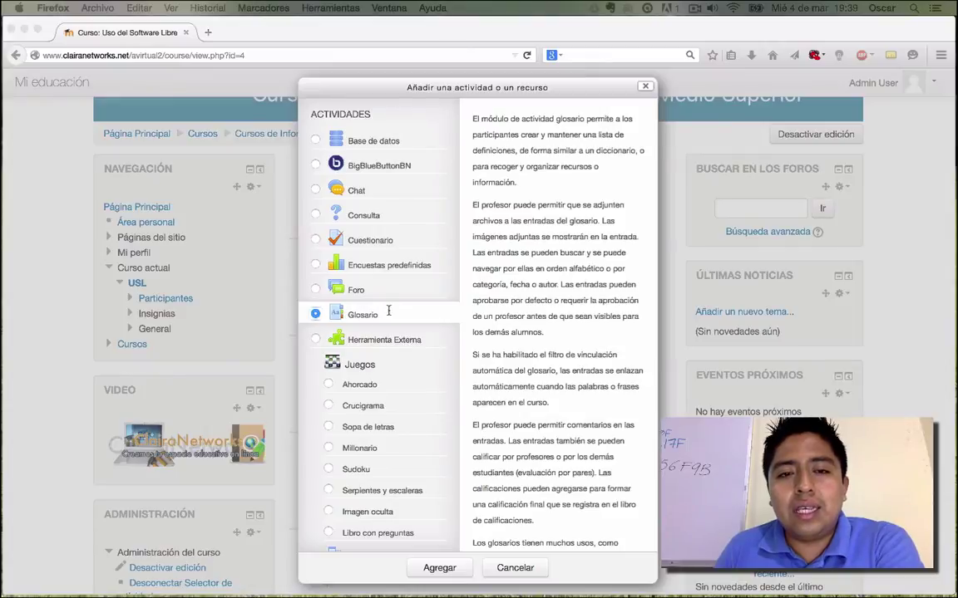
pyautogui.scroll(-1, 564, 154)
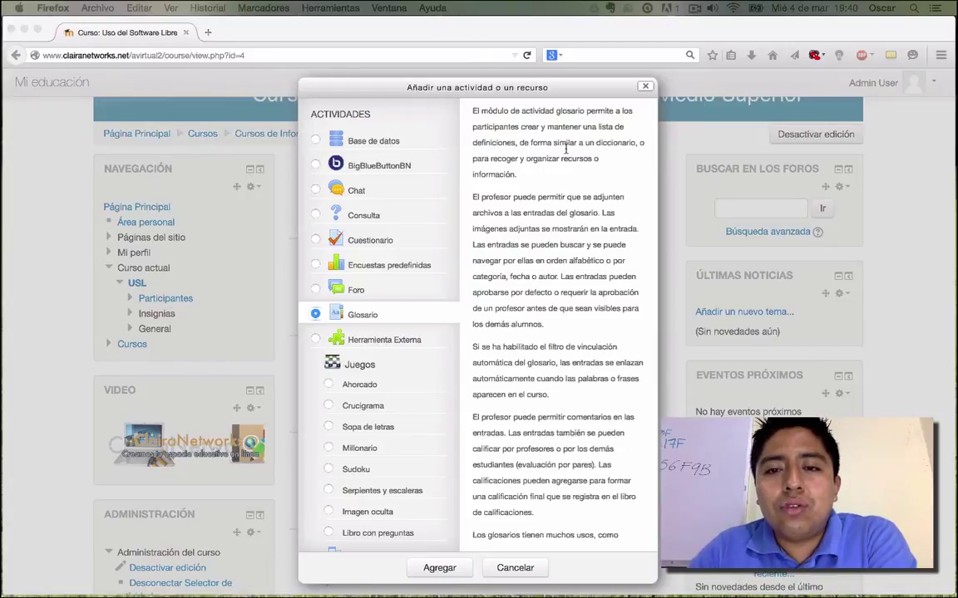
pyautogui.click(376, 338)
pyautogui.click(378, 339)
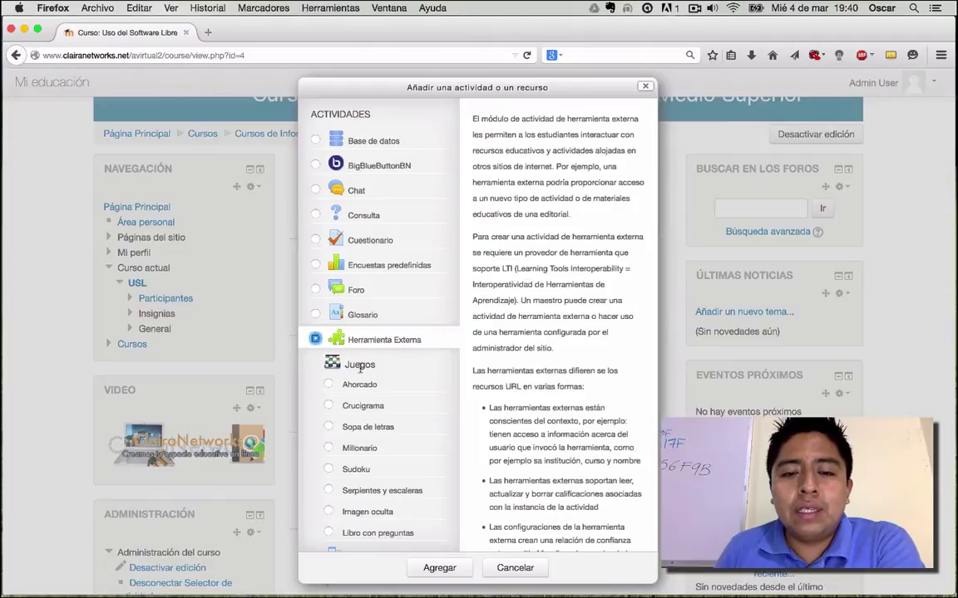
# - Examine the Juegos group, reading the descriptions of Ahorcado, Crucigrama and Sopa de letras and looking over the other games
pyautogui.scroll(-5, 371, 387)
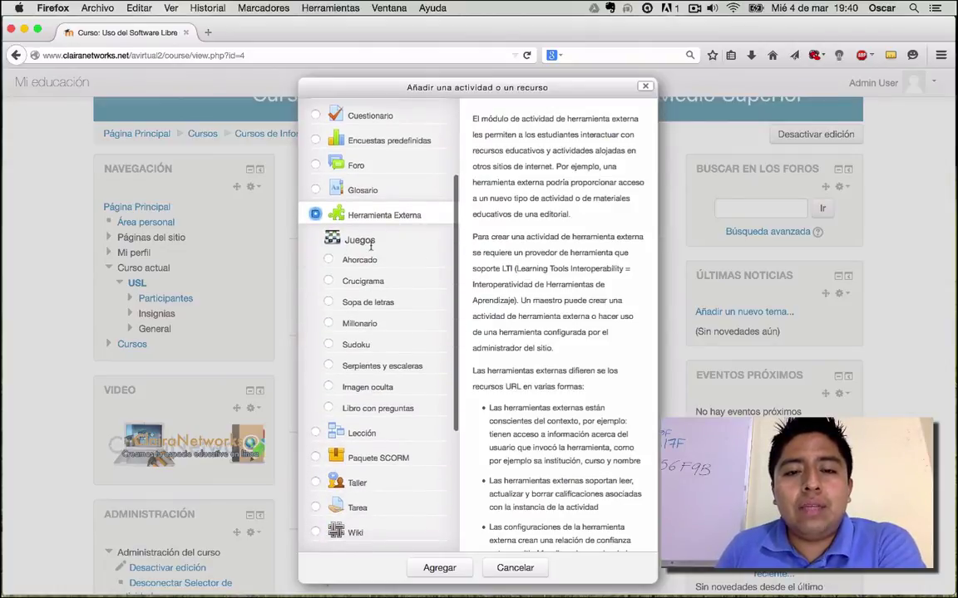
pyautogui.click(358, 260)
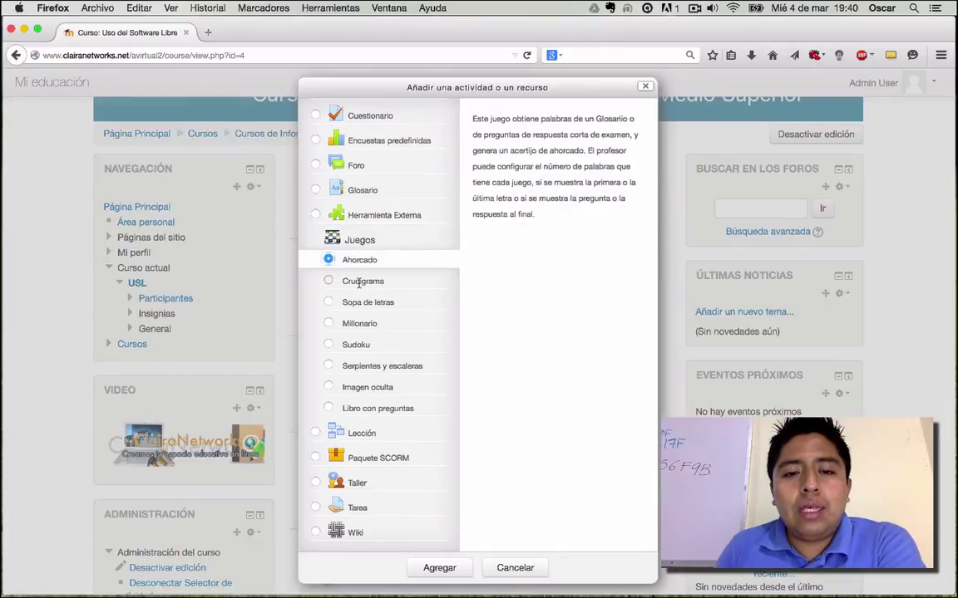
pyautogui.click(359, 281)
pyautogui.click(359, 257)
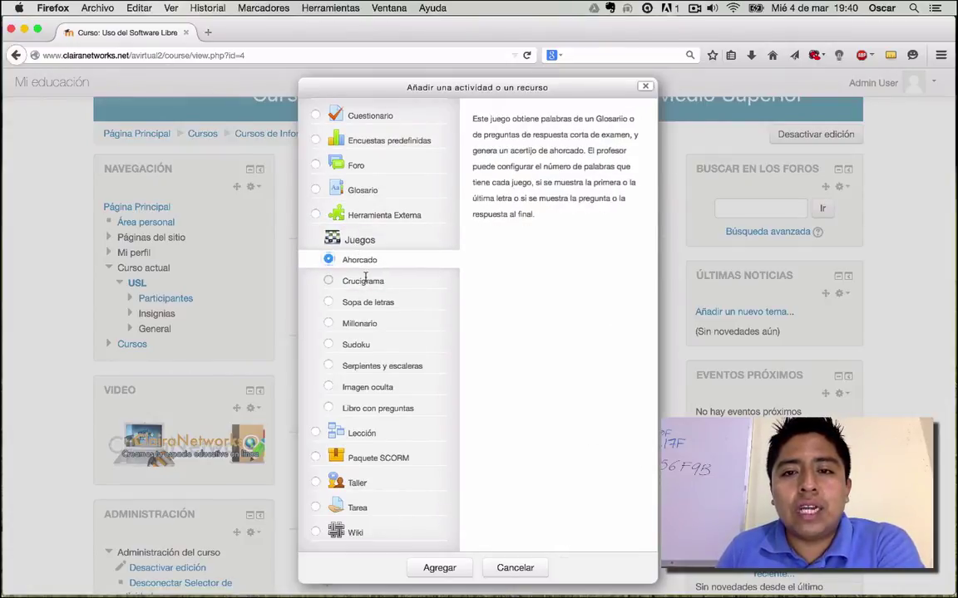
pyautogui.click(363, 281)
pyautogui.click(364, 302)
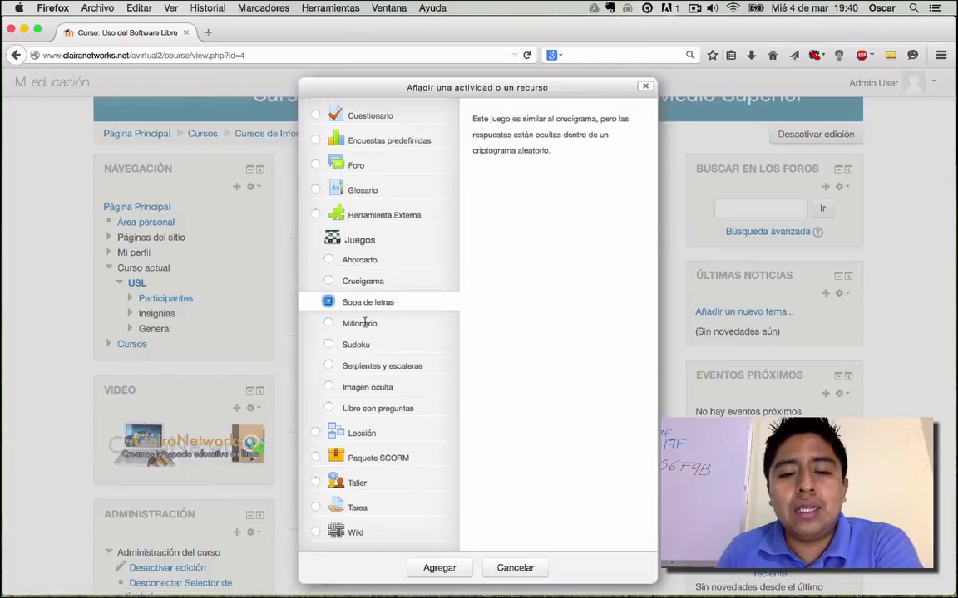
pyautogui.scroll(-3, 364, 323)
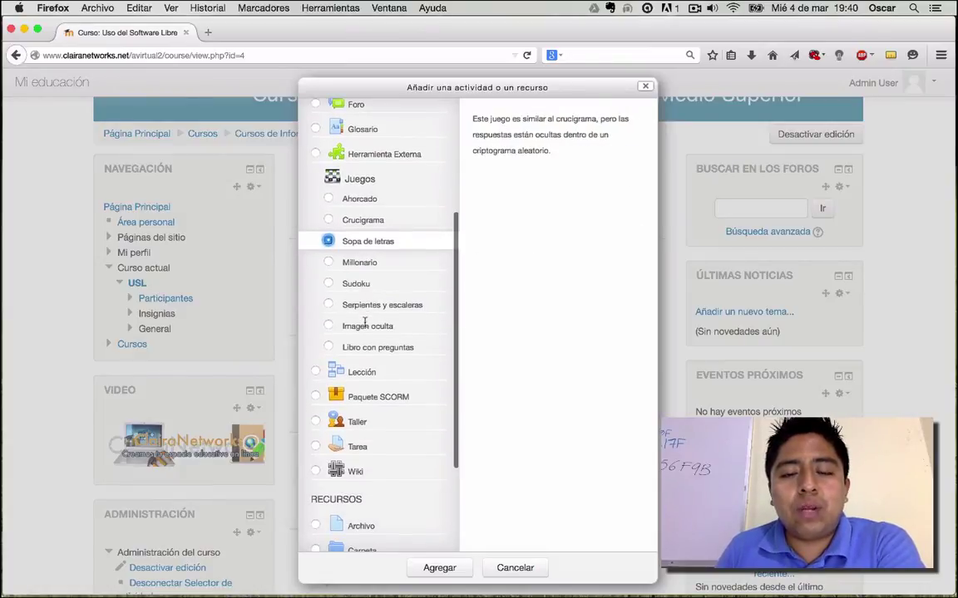
pyautogui.scroll(-1, 364, 323)
pyautogui.scroll(1, 364, 324)
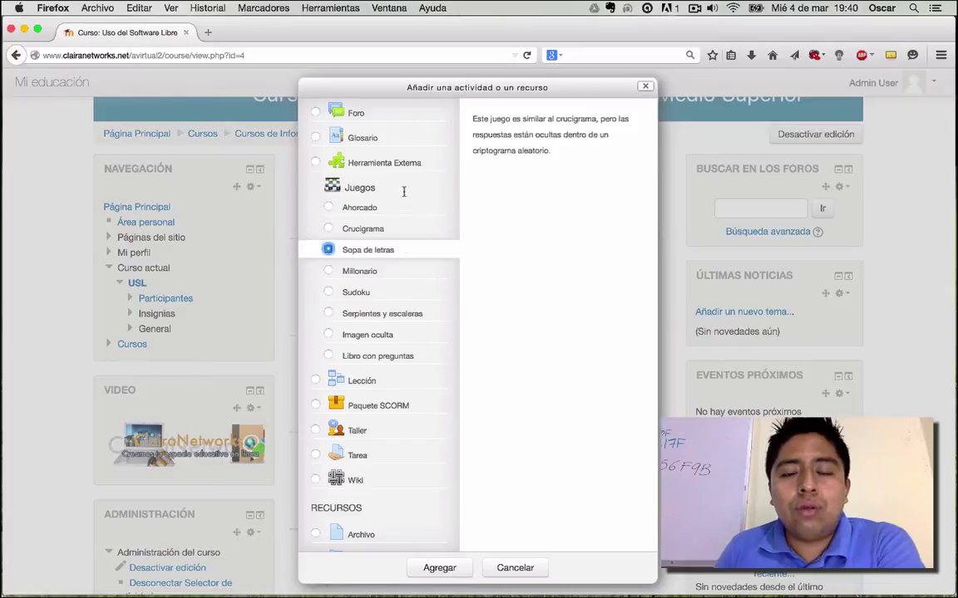
pyautogui.scroll(1, 385, 317)
pyautogui.scroll(-3, 385, 316)
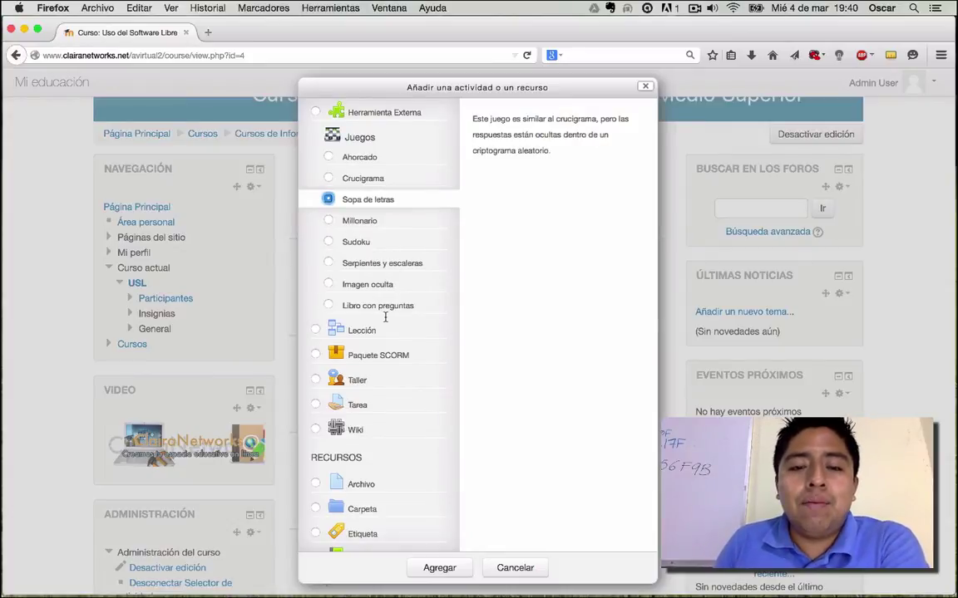
# - Read the descriptions of the Lección, Paquete SCORM and Taller activities
pyautogui.scroll(-3, 385, 316)
pyautogui.click(440, 258)
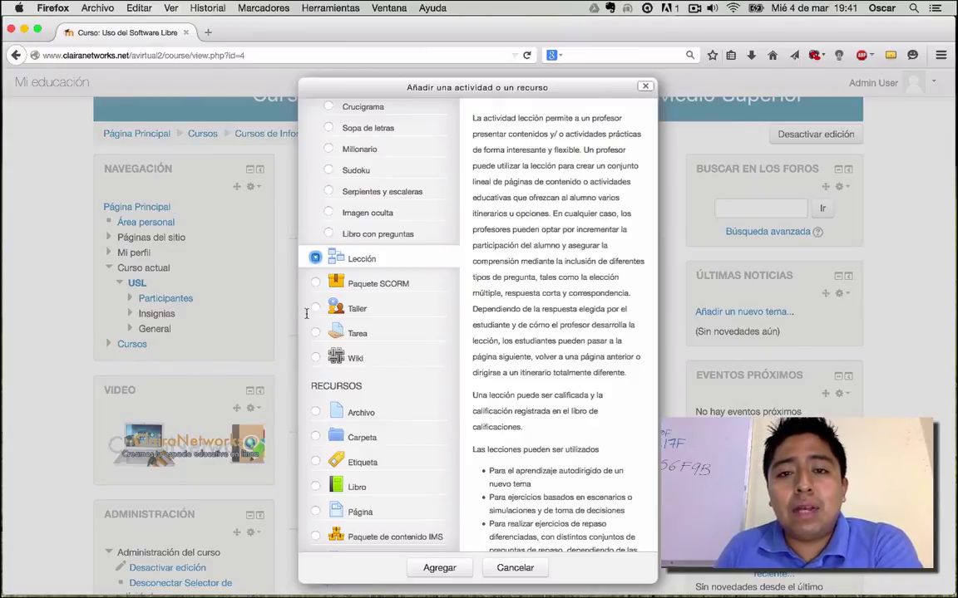
pyautogui.click(371, 285)
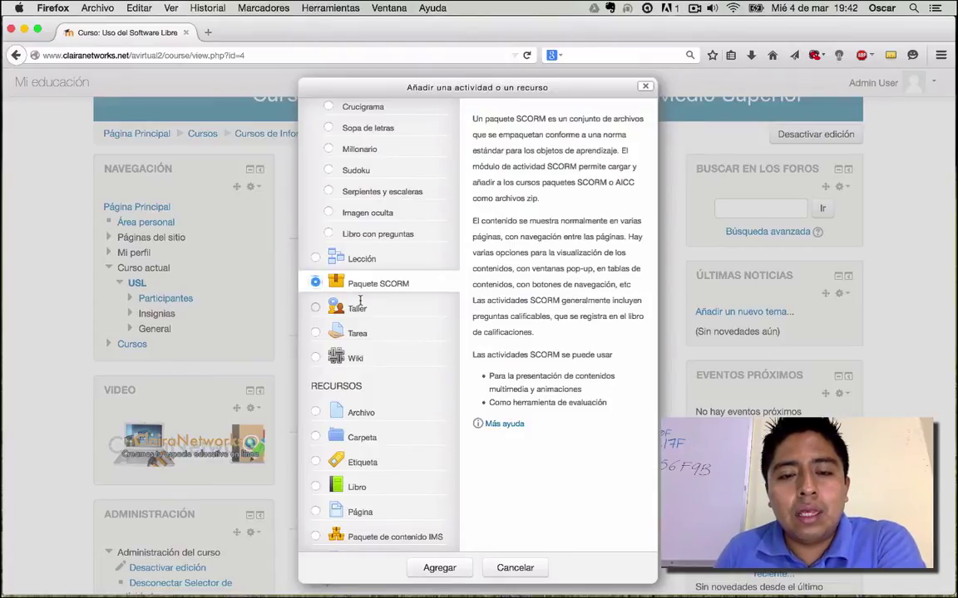
pyautogui.click(315, 309)
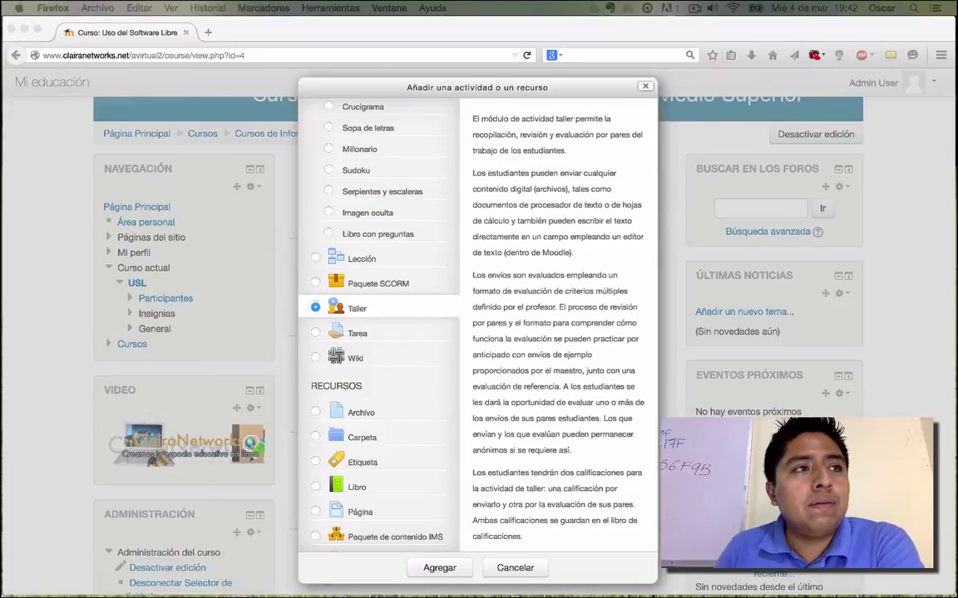
# - Read the descriptions of the Tarea and Wiki activities, including the suggested uses of wikis
pyautogui.click(354, 333)
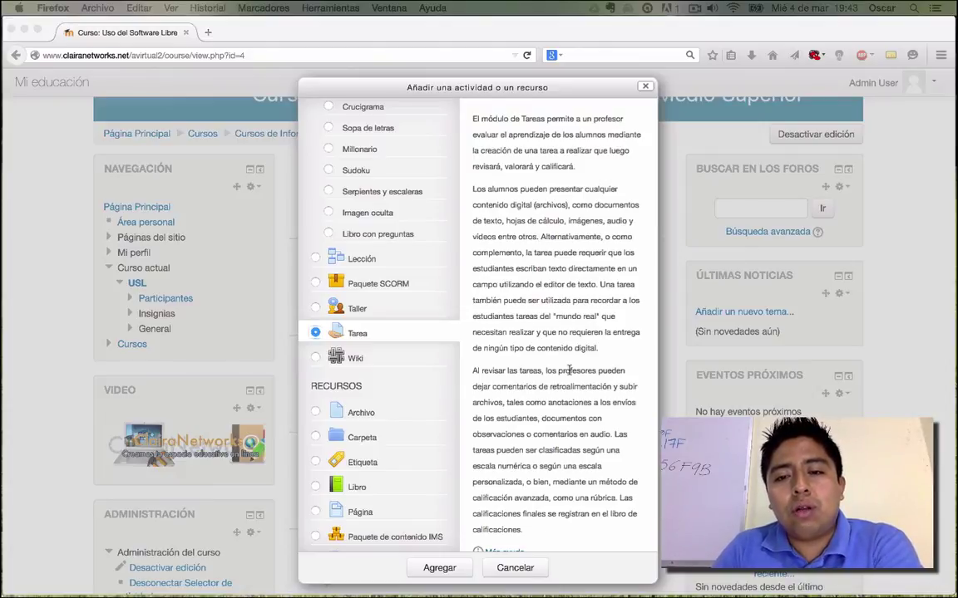
pyautogui.press('Down')
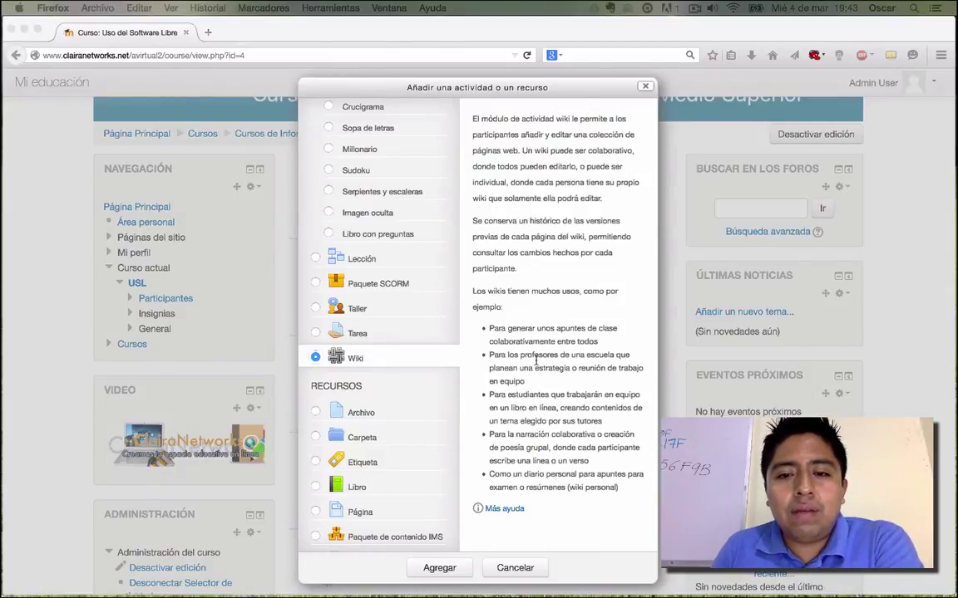
# - Read the descriptions of the Archivo, Carpeta and Etiqueta resources
pyautogui.scroll(-1, 390, 358)
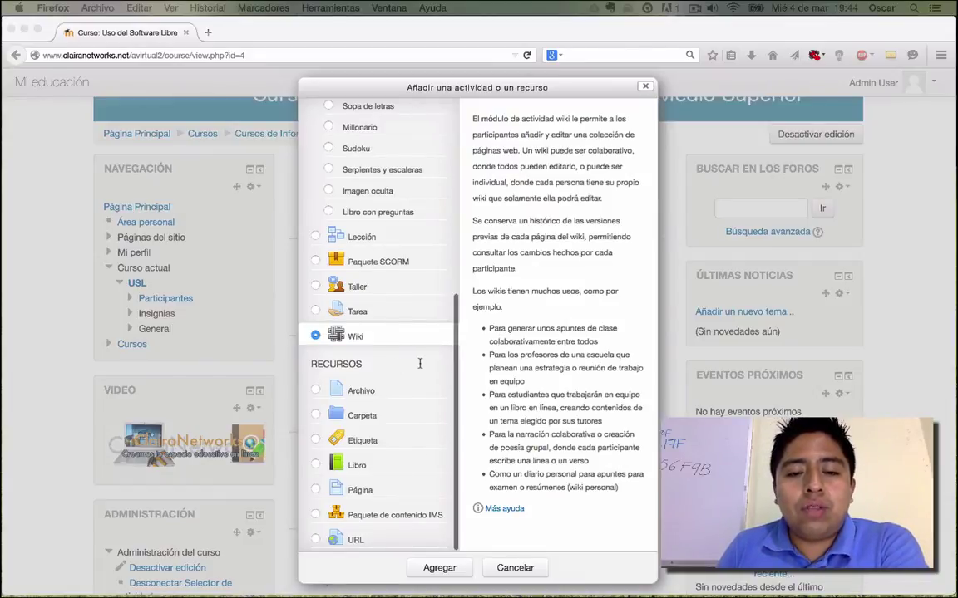
pyautogui.click(317, 391)
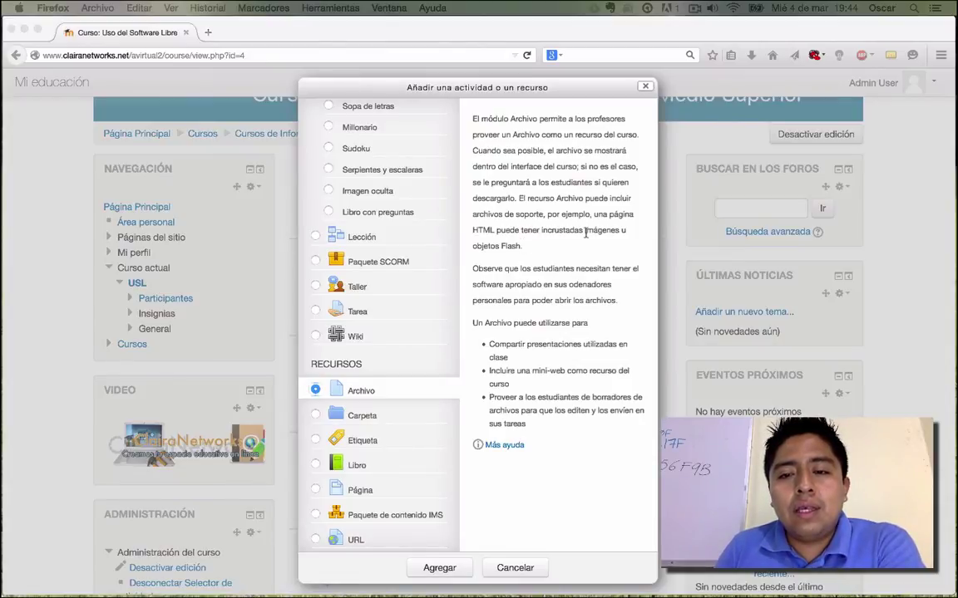
pyautogui.click(358, 415)
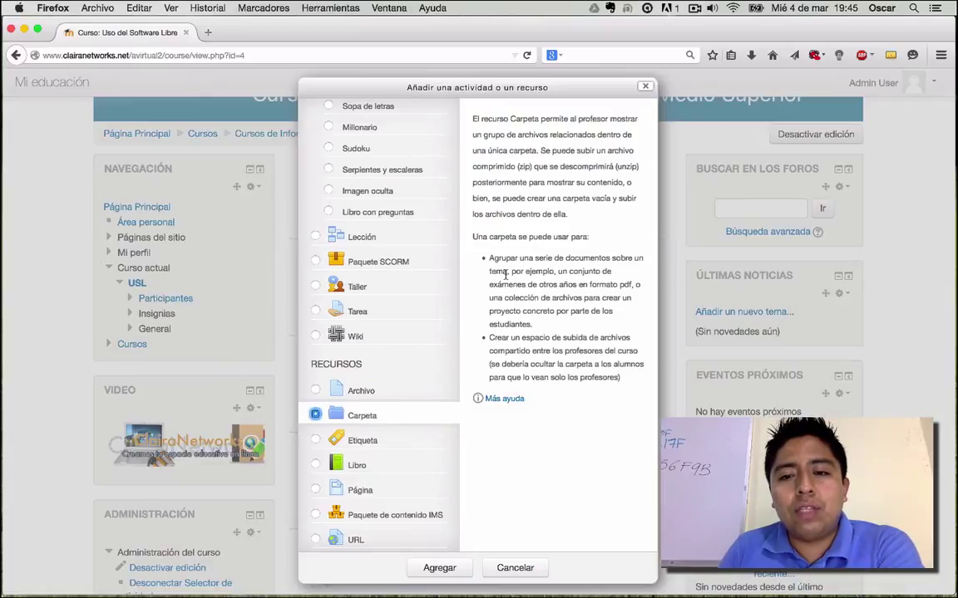
pyautogui.click(369, 440)
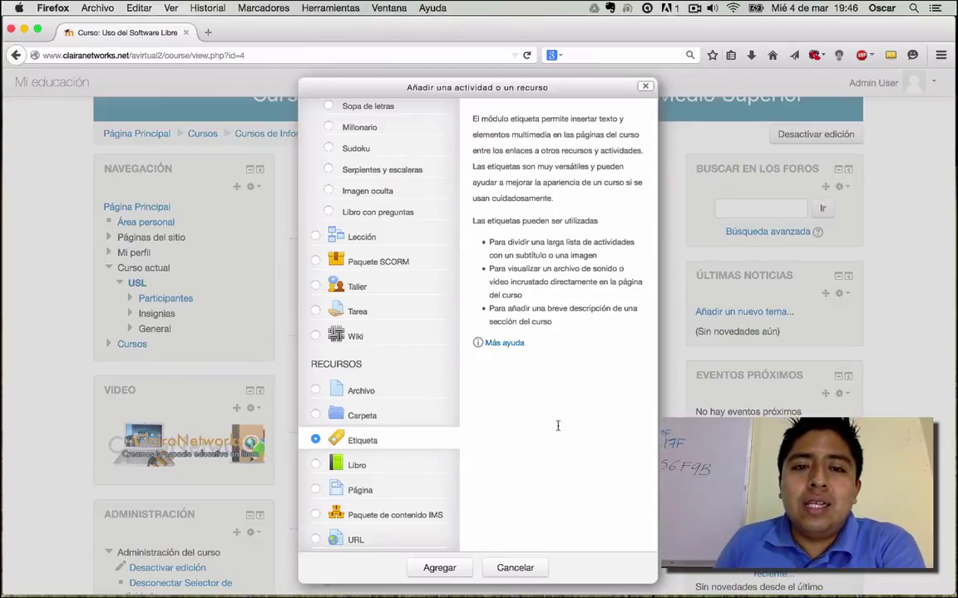
# - Move the activity chooser aside to uncover the course topics and read the Libro, Página, Paquete de contenido IMS and URL descriptions
pyautogui.moveTo(413, 80); pyautogui.dragTo(510, 85)
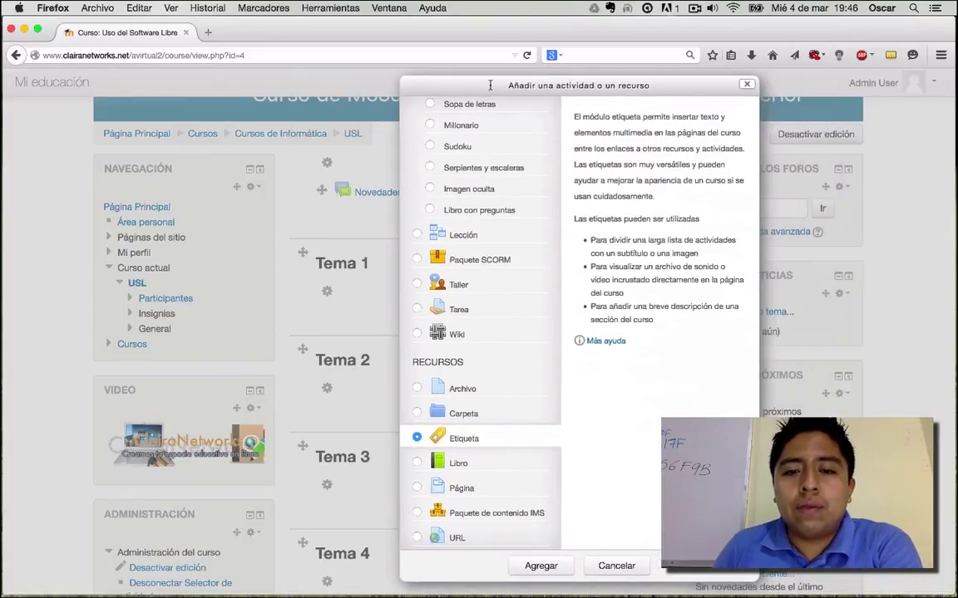
pyautogui.click(471, 467)
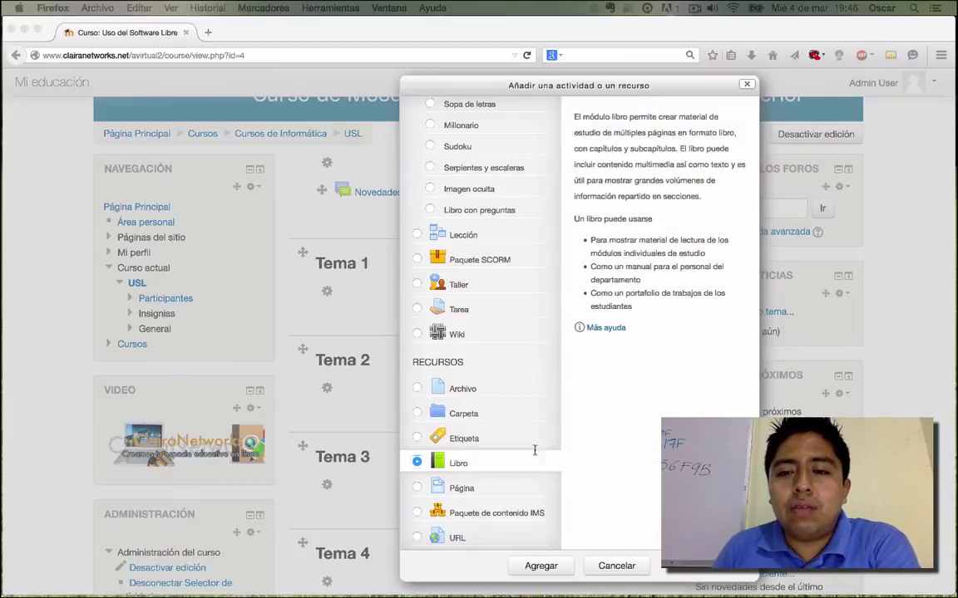
pyautogui.click(464, 492)
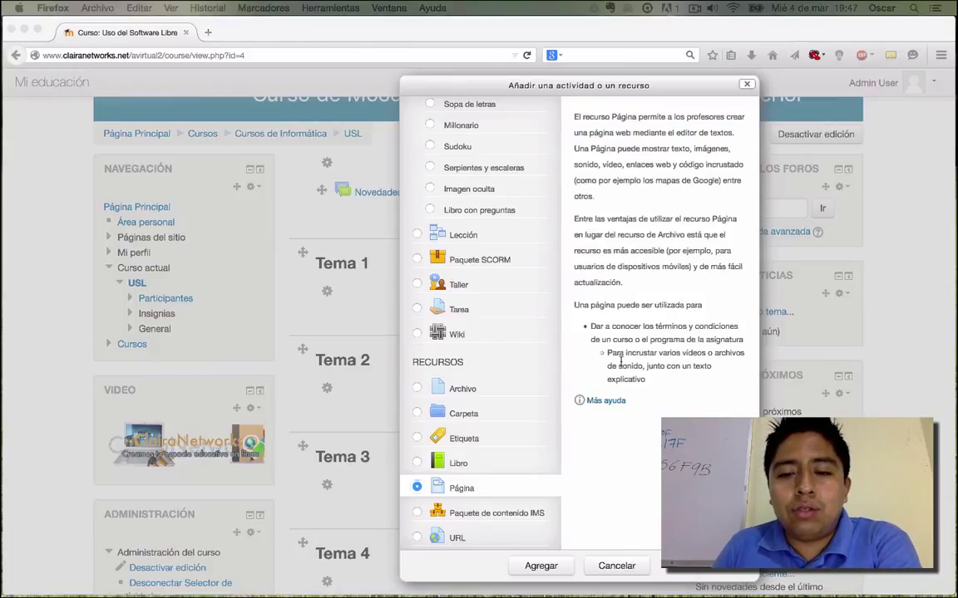
pyautogui.click(453, 513)
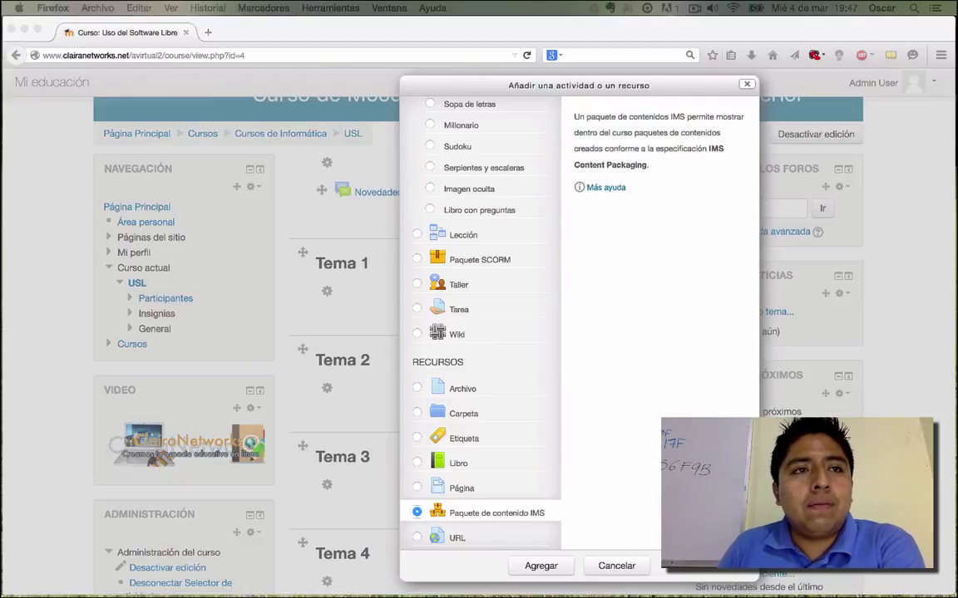
pyautogui.click(455, 538)
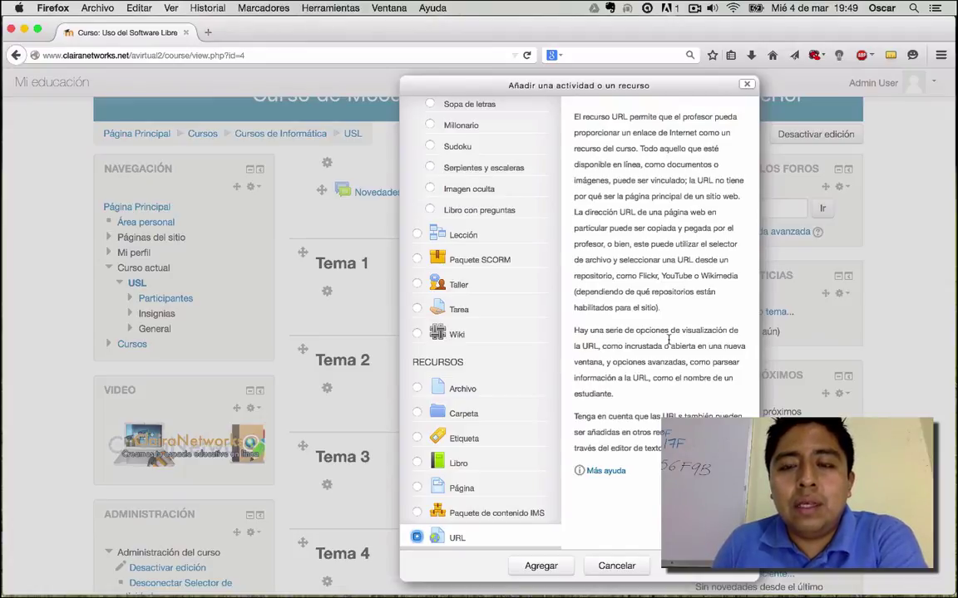
# - Look over the complete list of activities and resources once more, from Base de datos to URL
pyautogui.scroll(8, 488, 418)
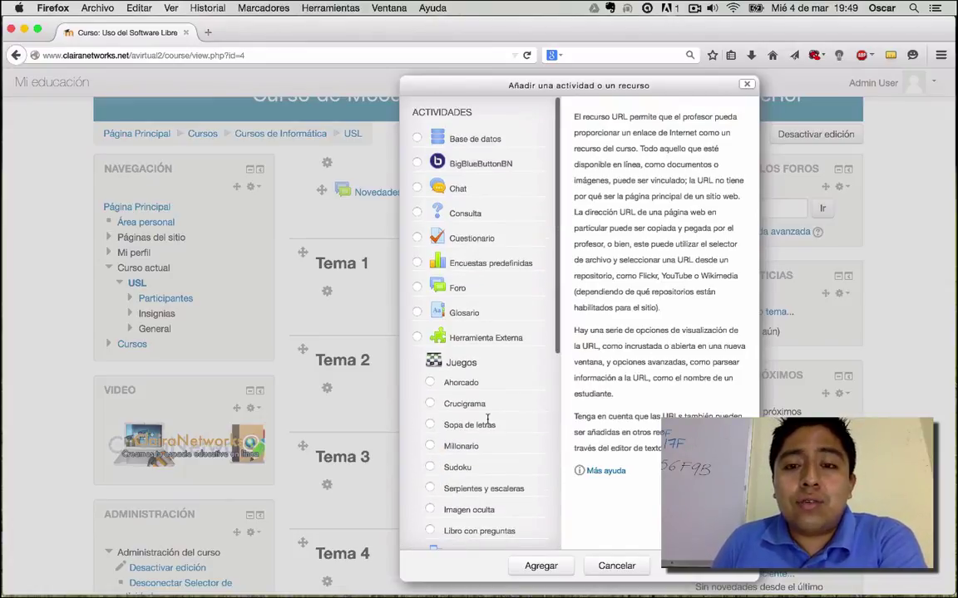
pyautogui.scroll(-3, 507, 239)
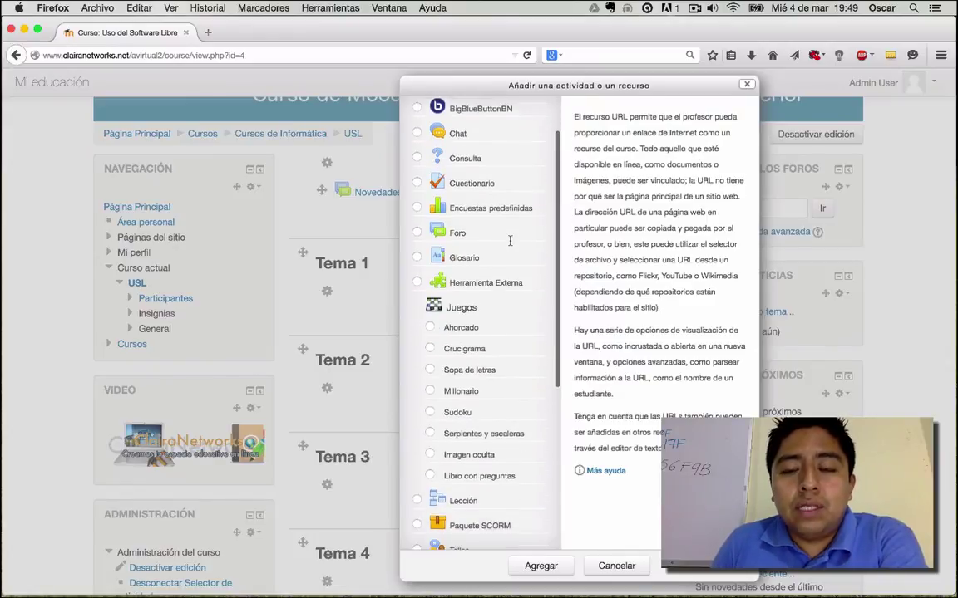
pyautogui.scroll(-7, 510, 241)
pyautogui.scroll(10, 509, 240)
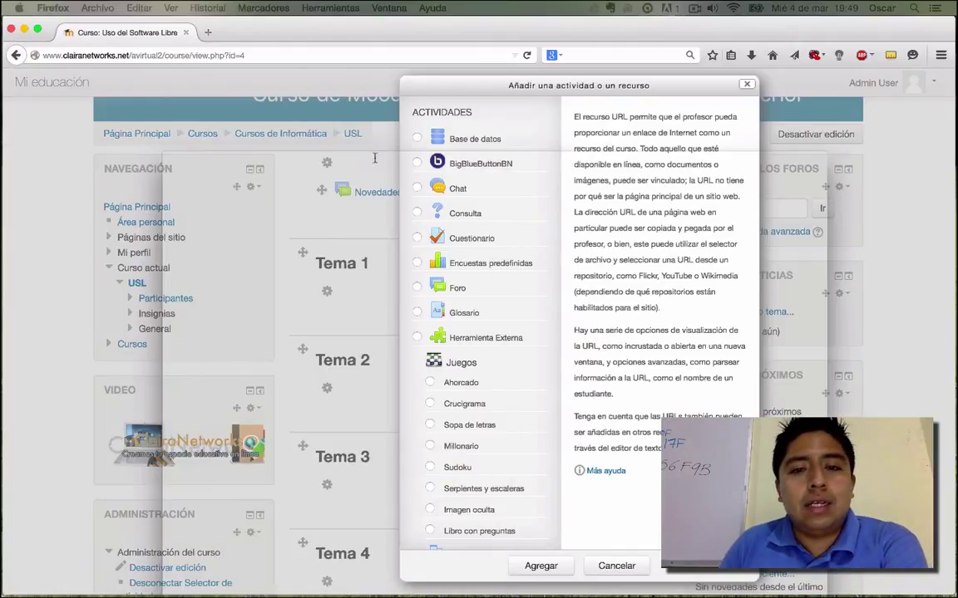
# - Switch to the usuario_profesor.pdf guide in Vista Previa and examine the Moodle structure diagram from site down to activities
pyautogui.press('super+Tab')
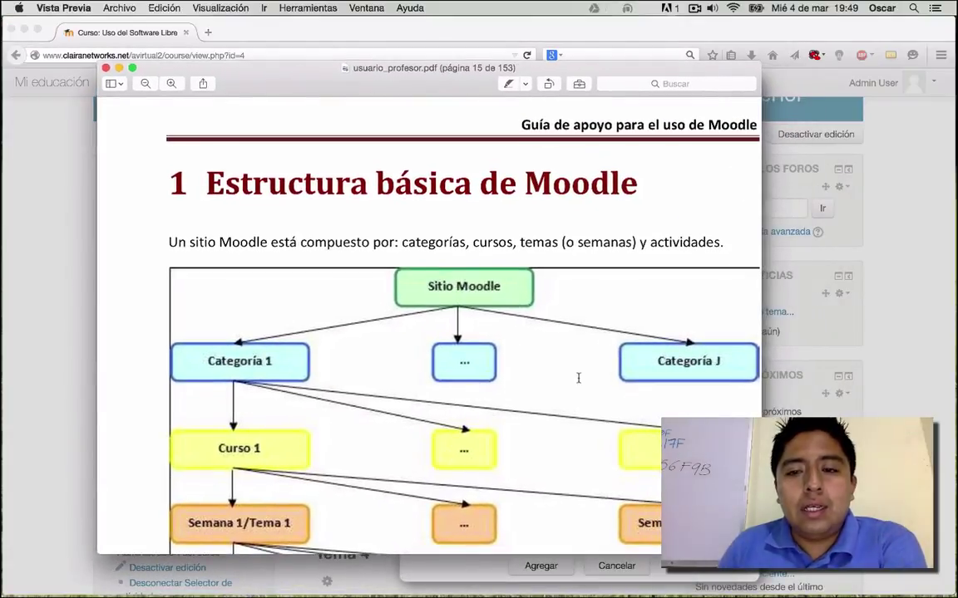
pyautogui.scroll(-2, 578, 378)
pyautogui.scroll(-3, 478, 387)
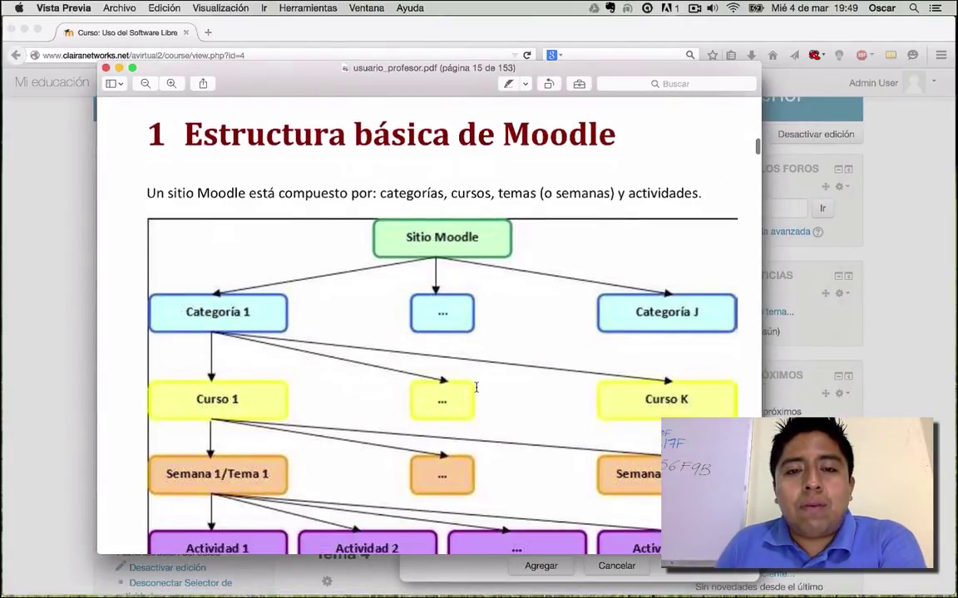
pyautogui.scroll(-2, 265, 309)
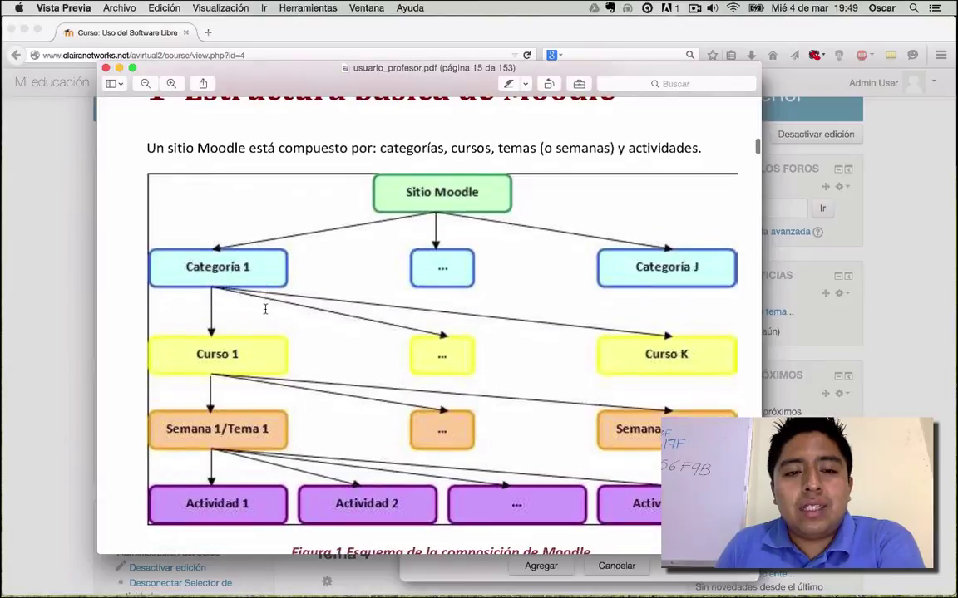
pyautogui.scroll(-2, 220, 356)
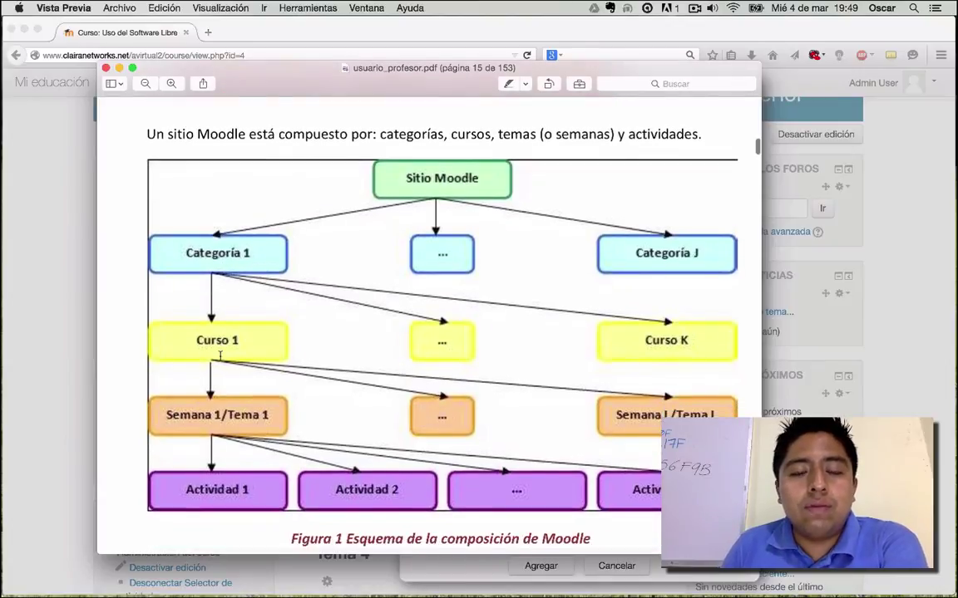